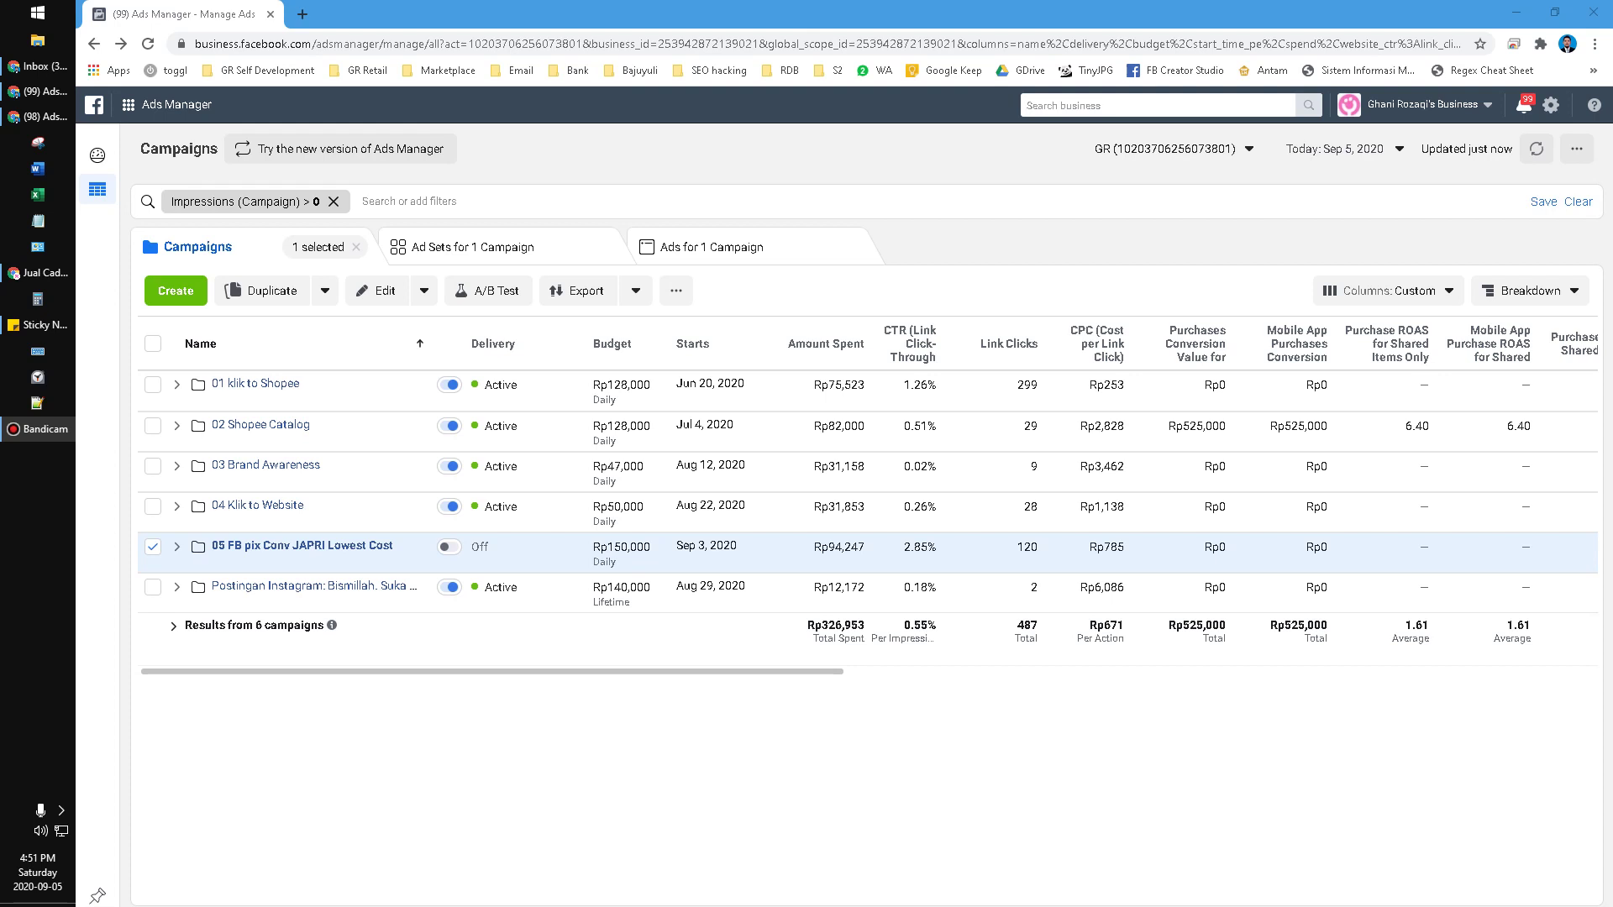
Inspect campaign 05's settings, including its ad scheduling options, then close the settings panel
mouse_move(1018, 7)
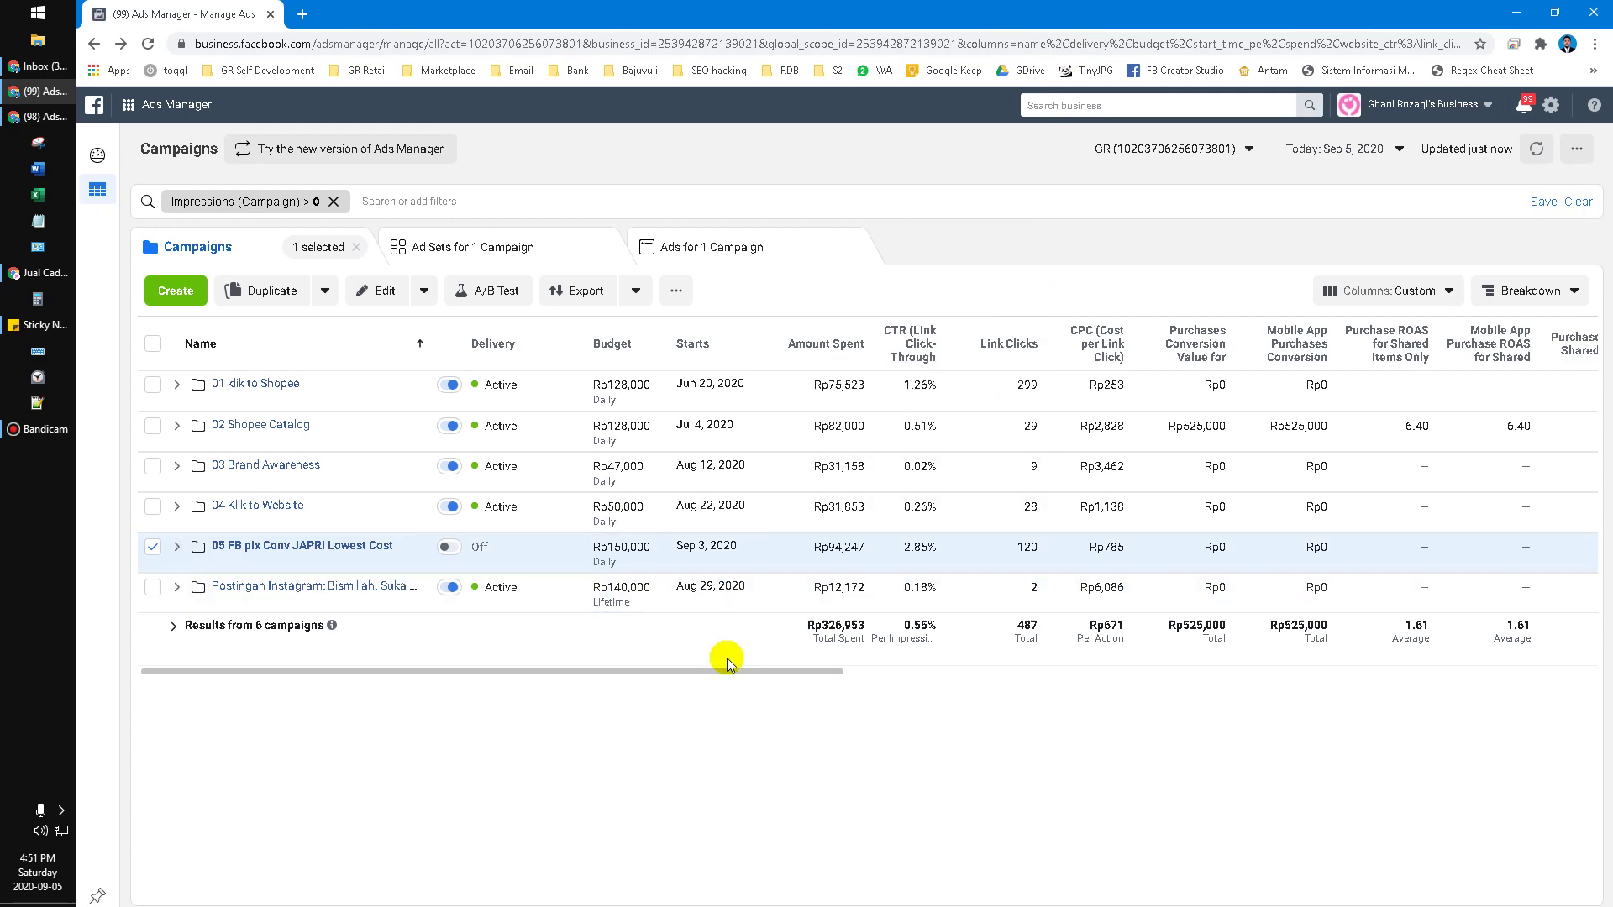
left_click_drag(684, 671, 1172, 657)
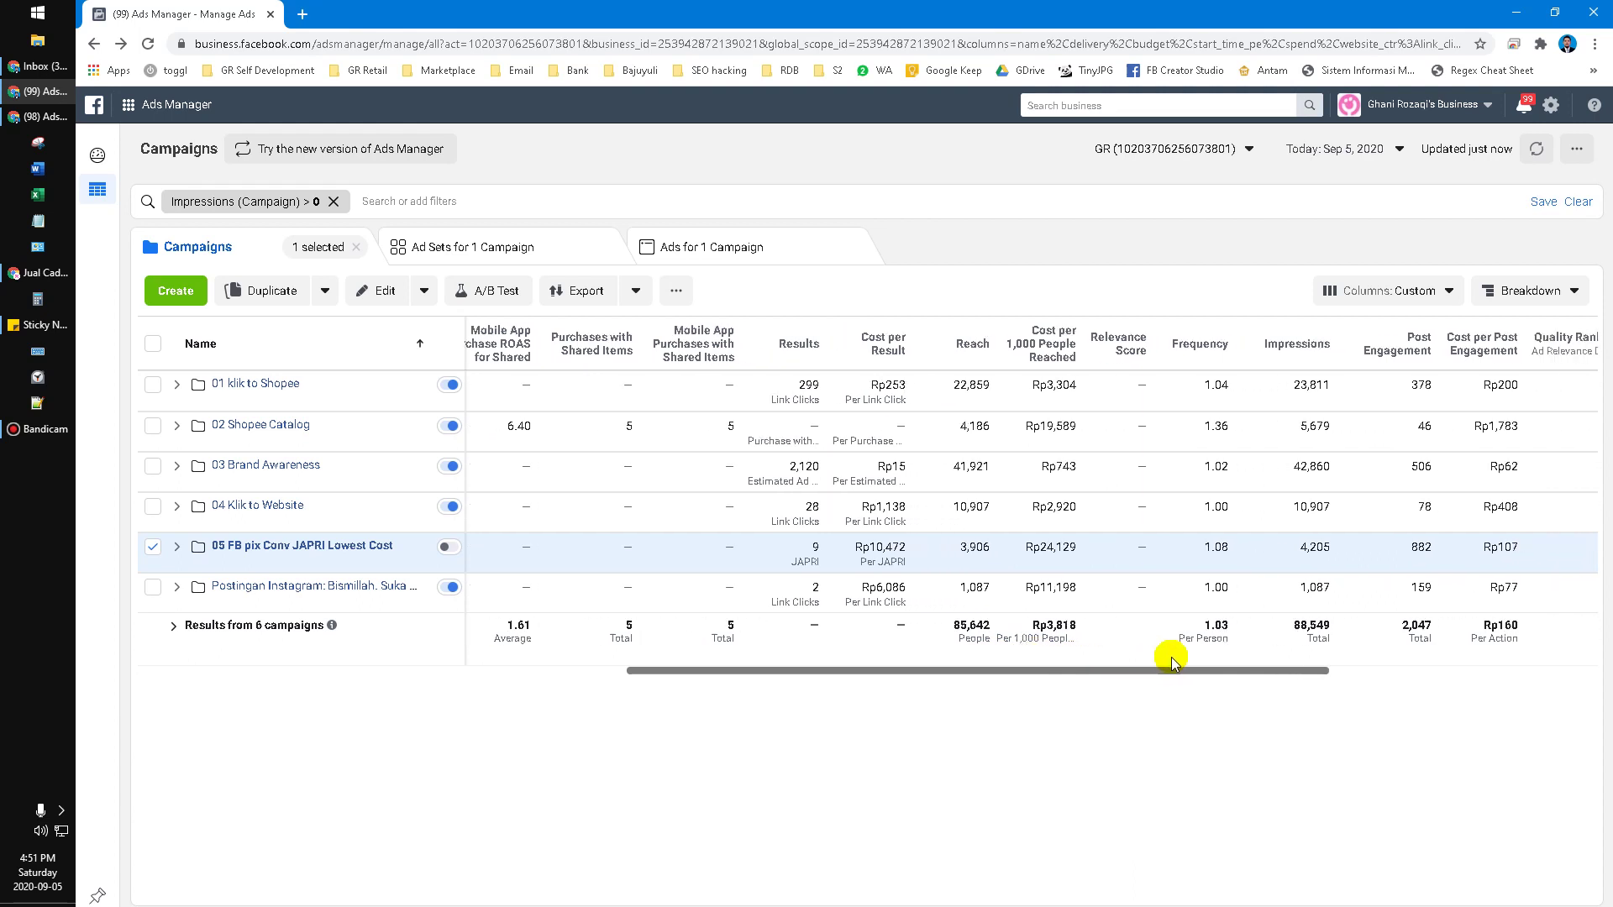
left_click_drag(1171, 657, 1237, 672)
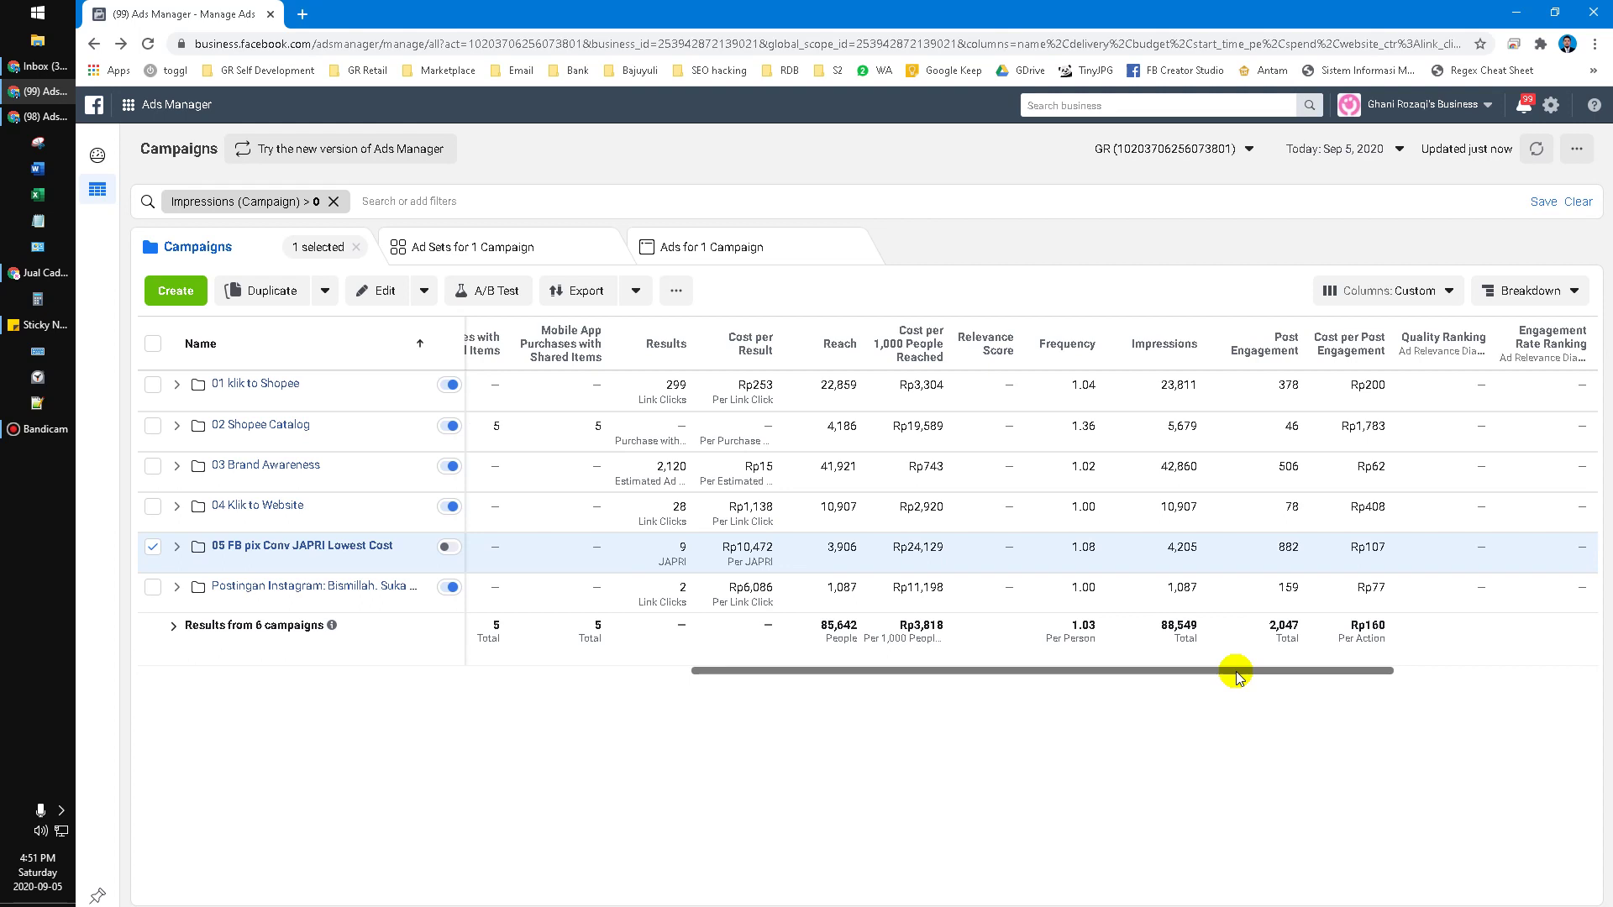
left_click_drag(1237, 672, 1034, 669)
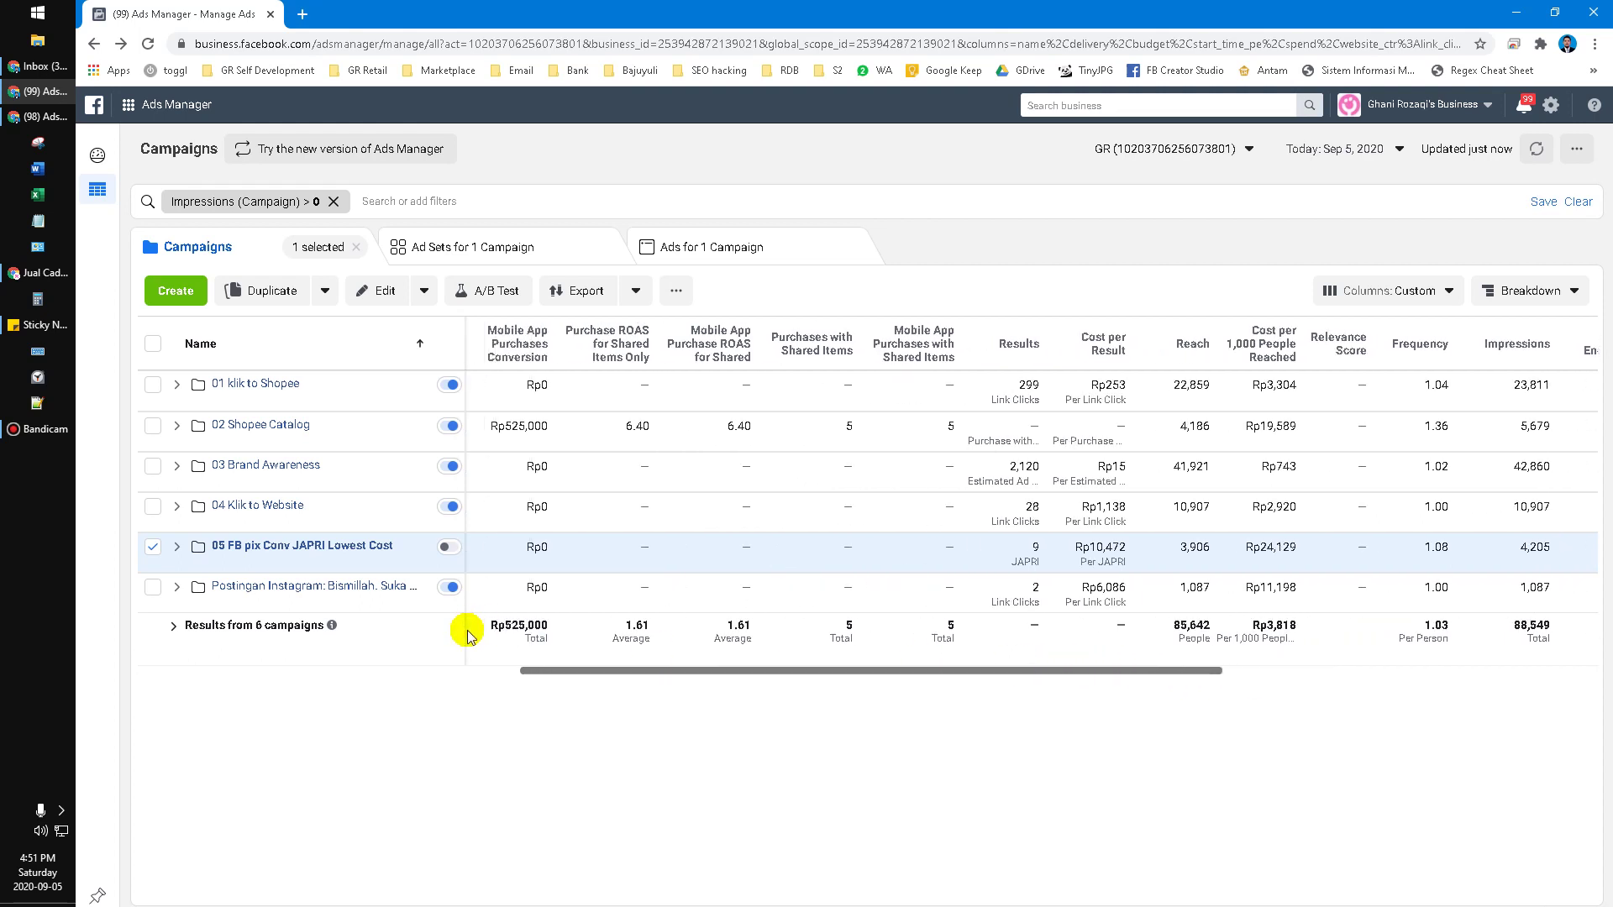
left_click(308, 564)
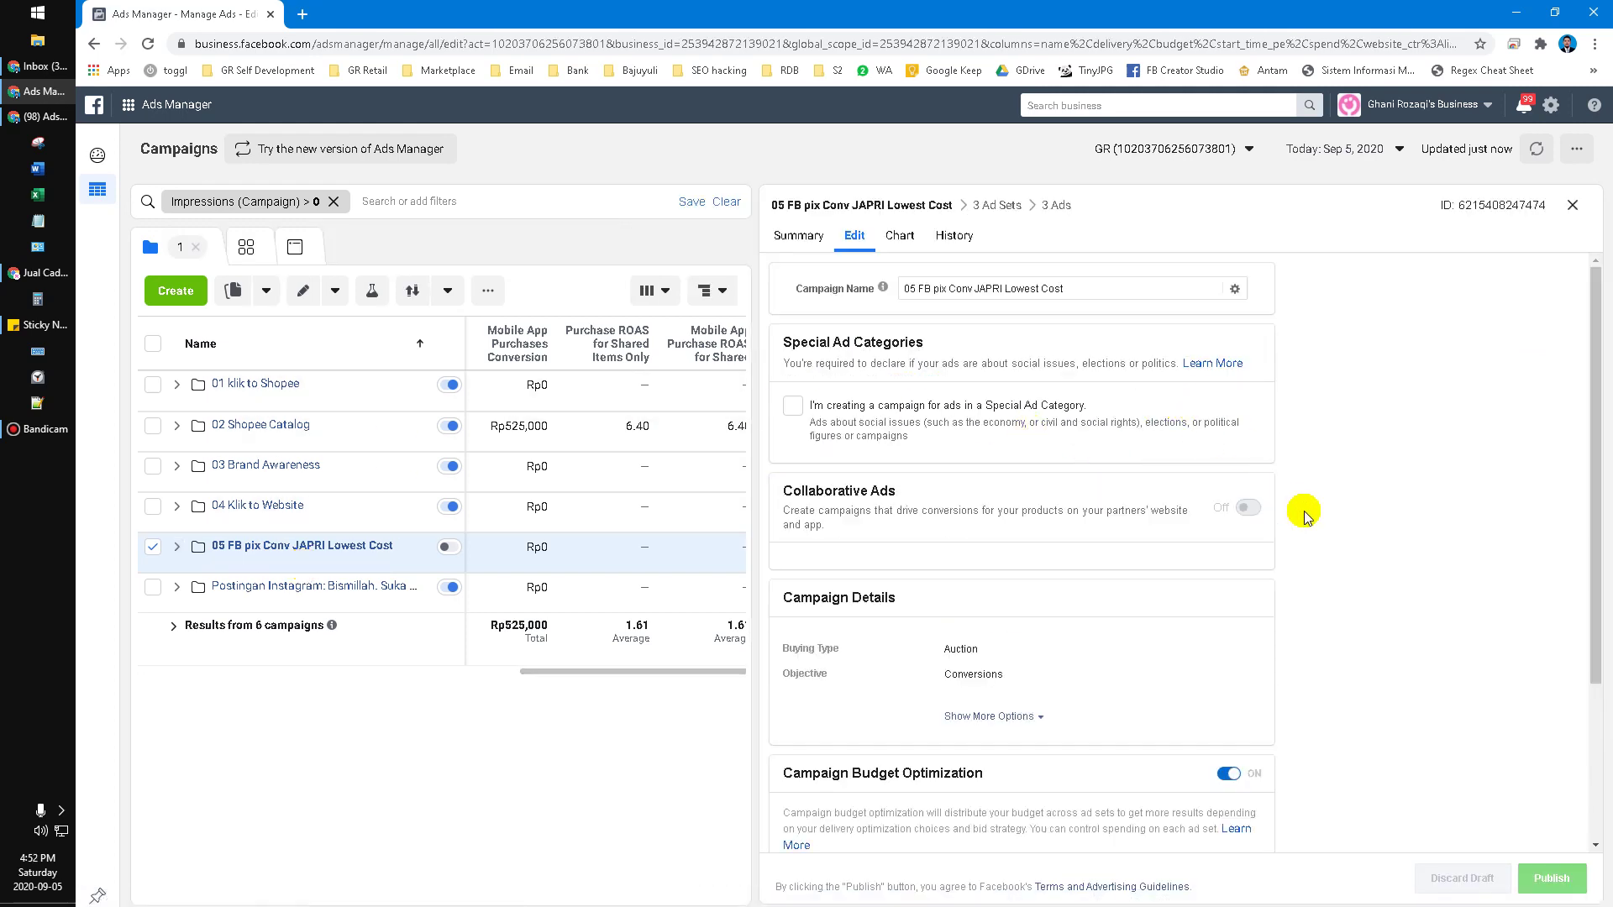
scroll(1302, 508, "down", 3)
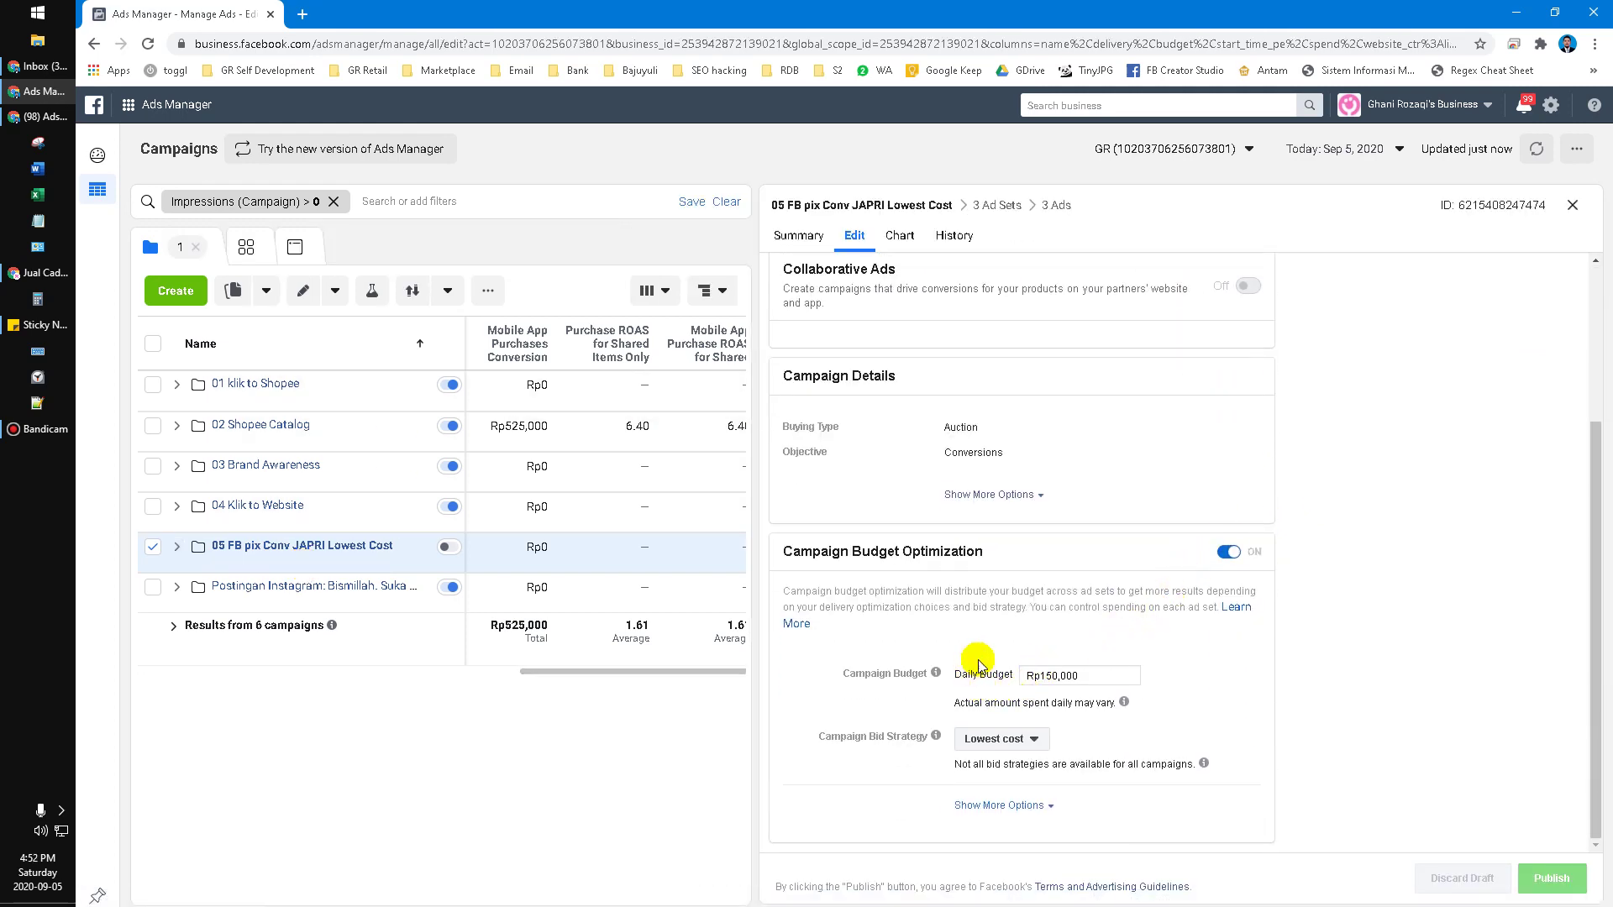
mouse_move(1124, 702)
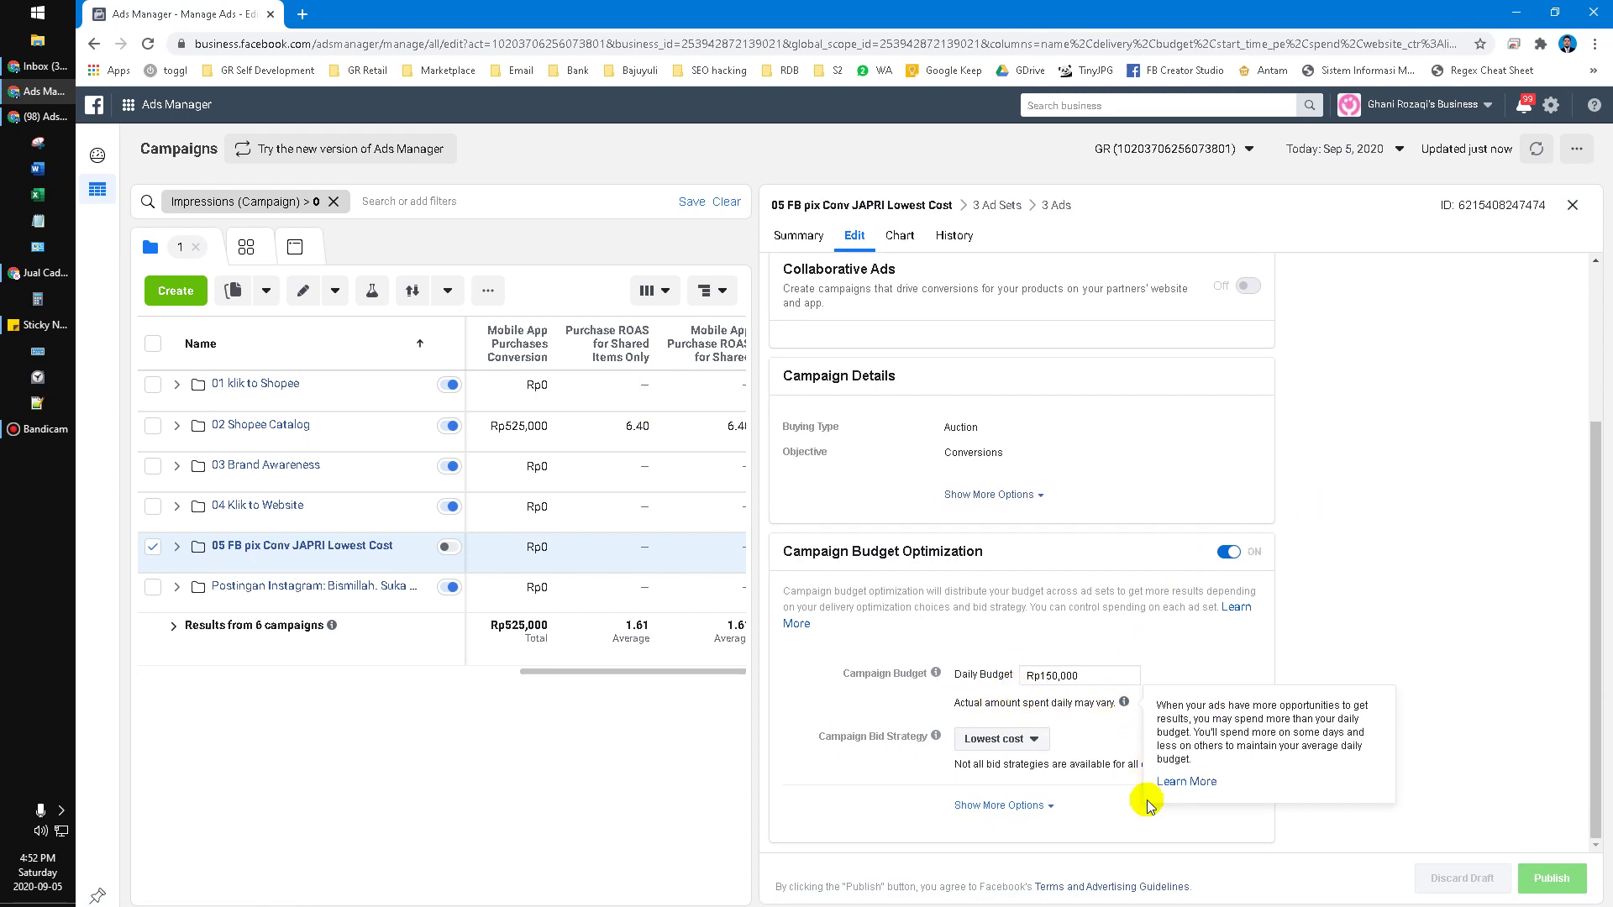
left_click(1000, 806)
scroll(1203, 719, "down", 1)
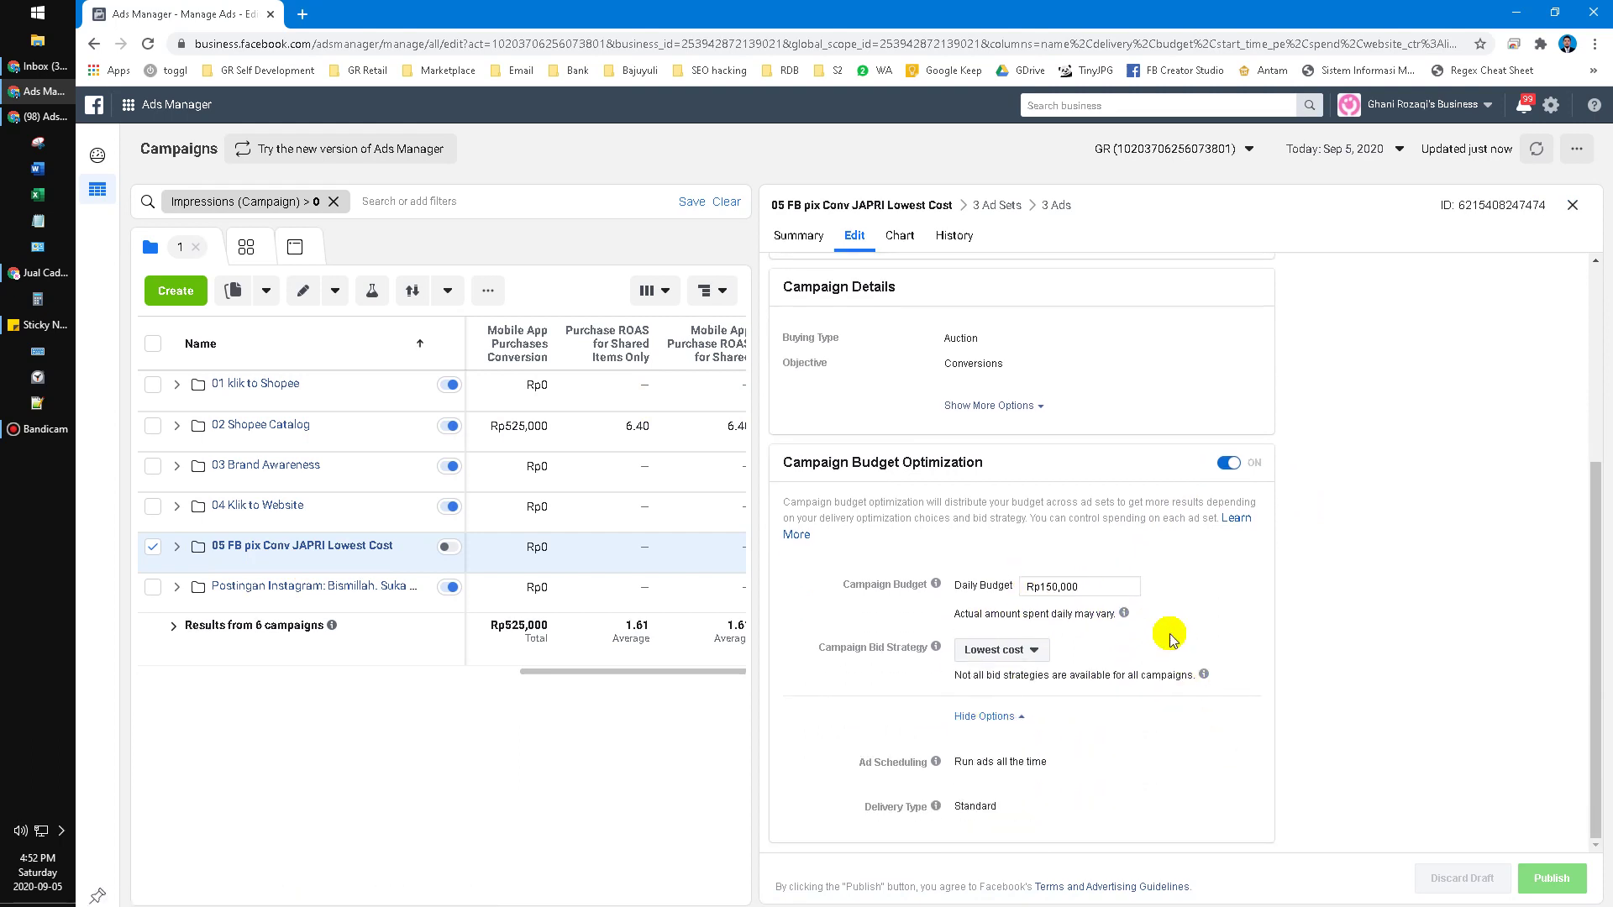
scroll(1023, 765, "down", 1)
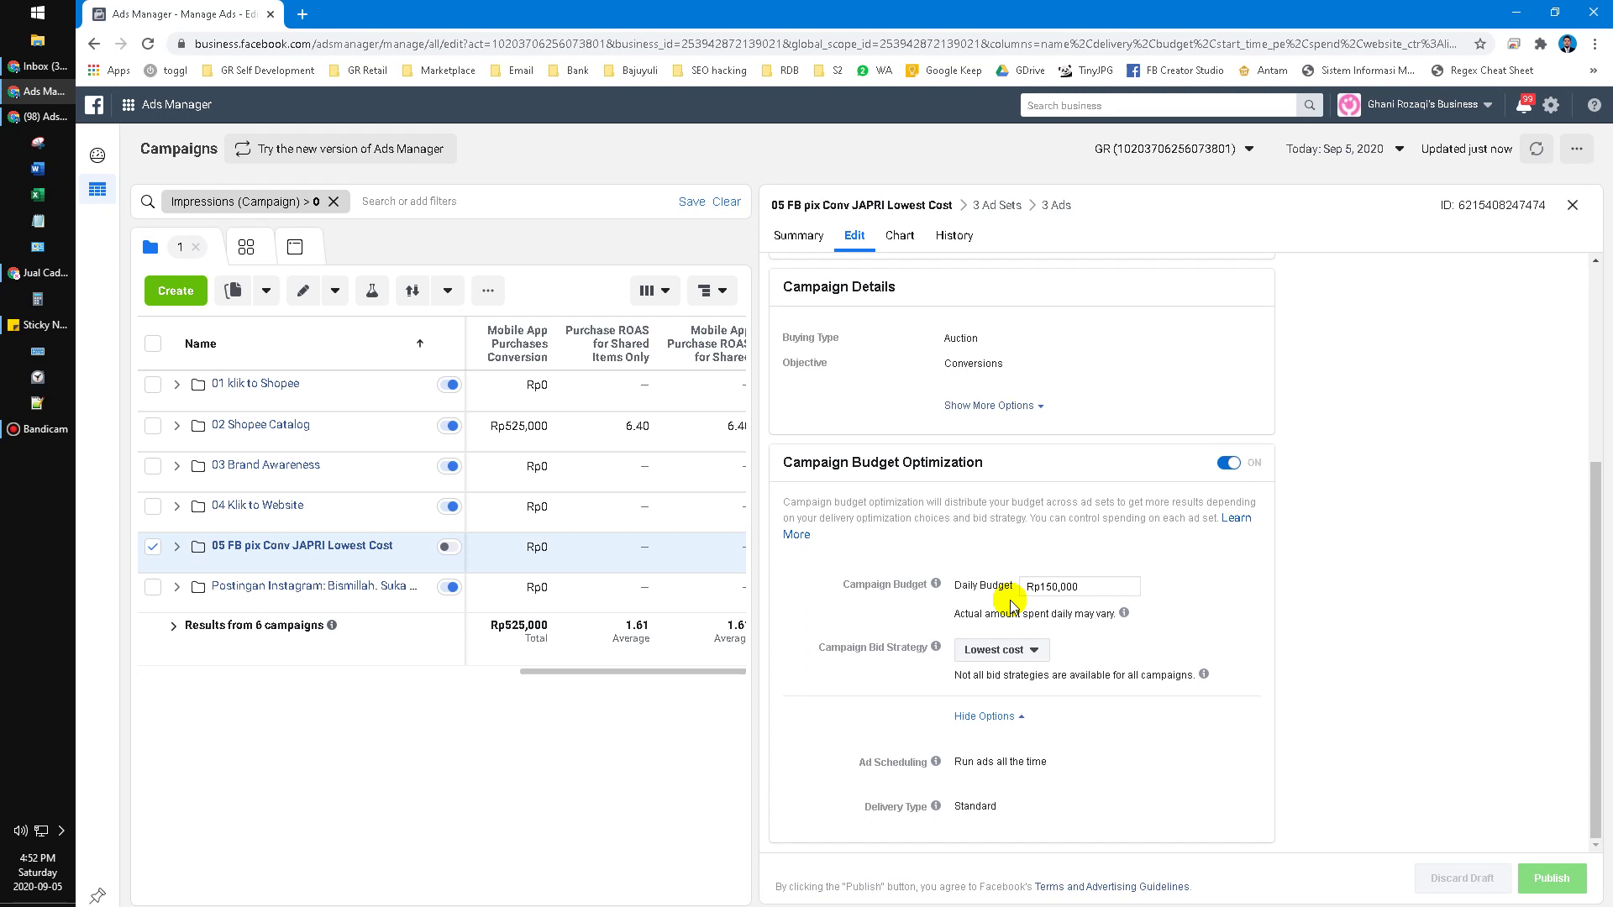
left_click(1570, 207)
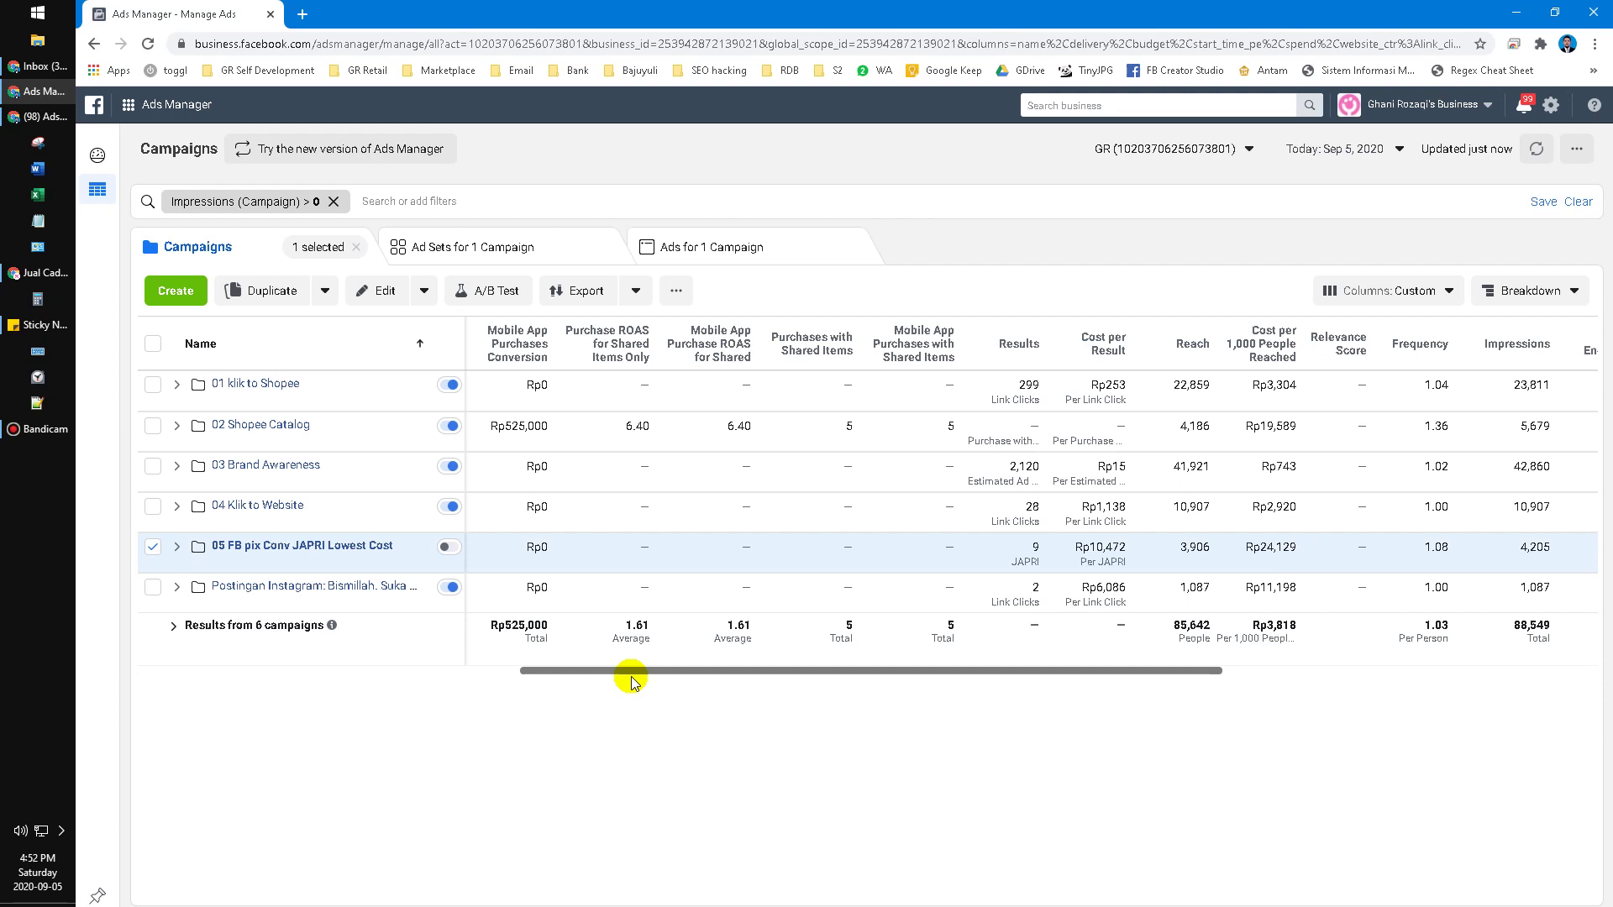
Select the 05 FB pix Conv JAPRI Lowest Cost campaign and show its automated rules menu
left_click(152, 547)
left_click(152, 547)
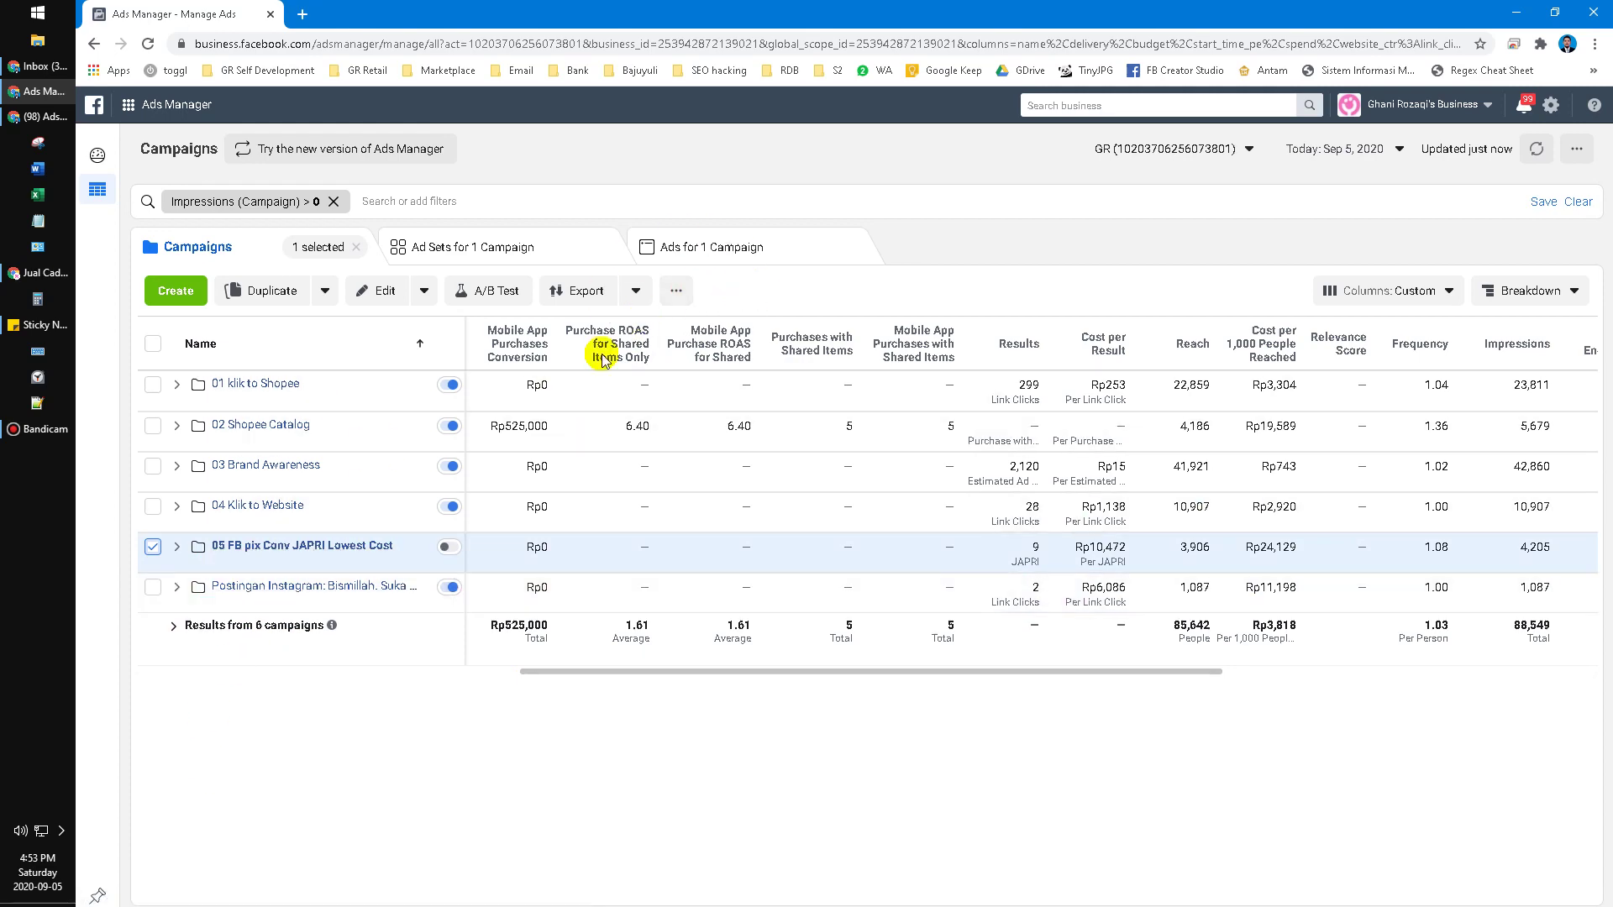
left_click(676, 291)
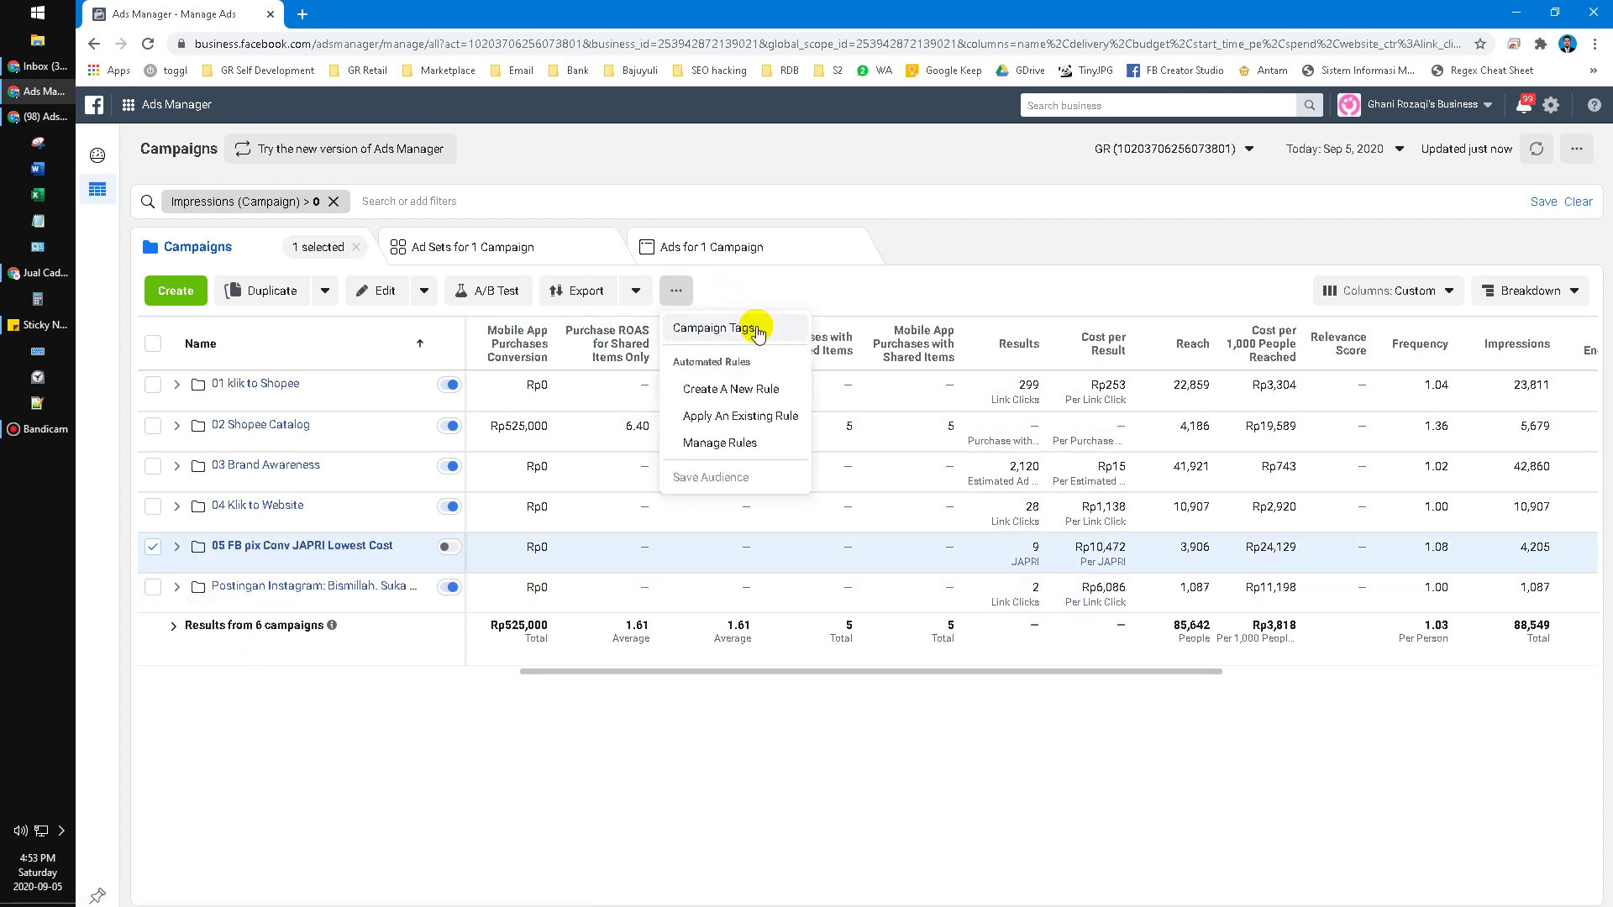
Create a new rule with action Turn off campaign and time range Today
left_click(747, 393)
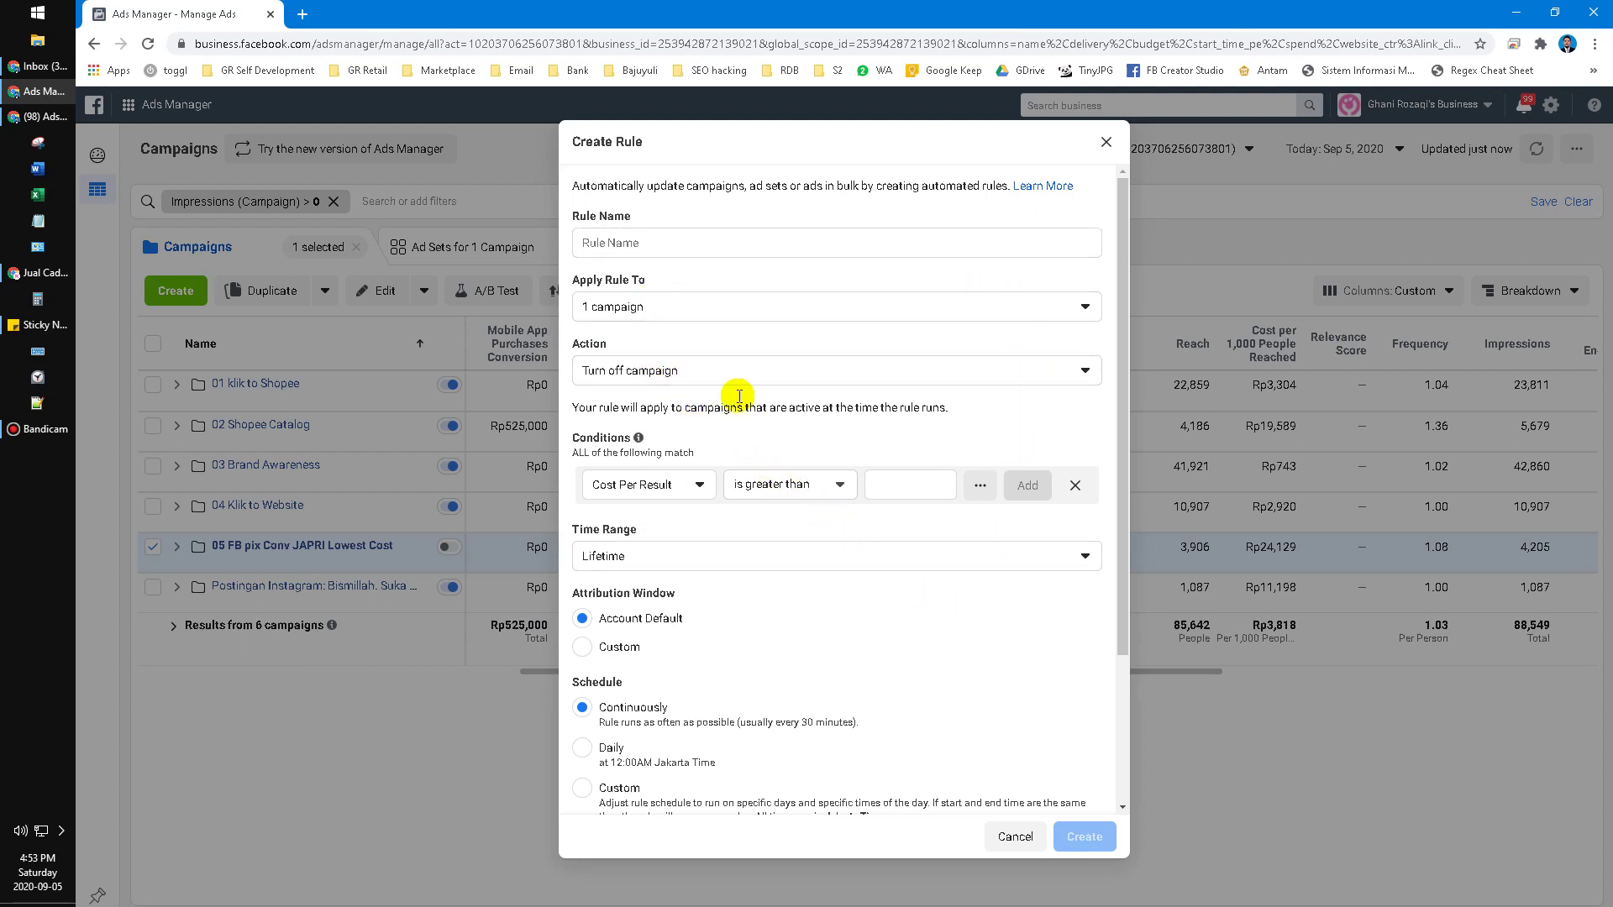
left_click(740, 370)
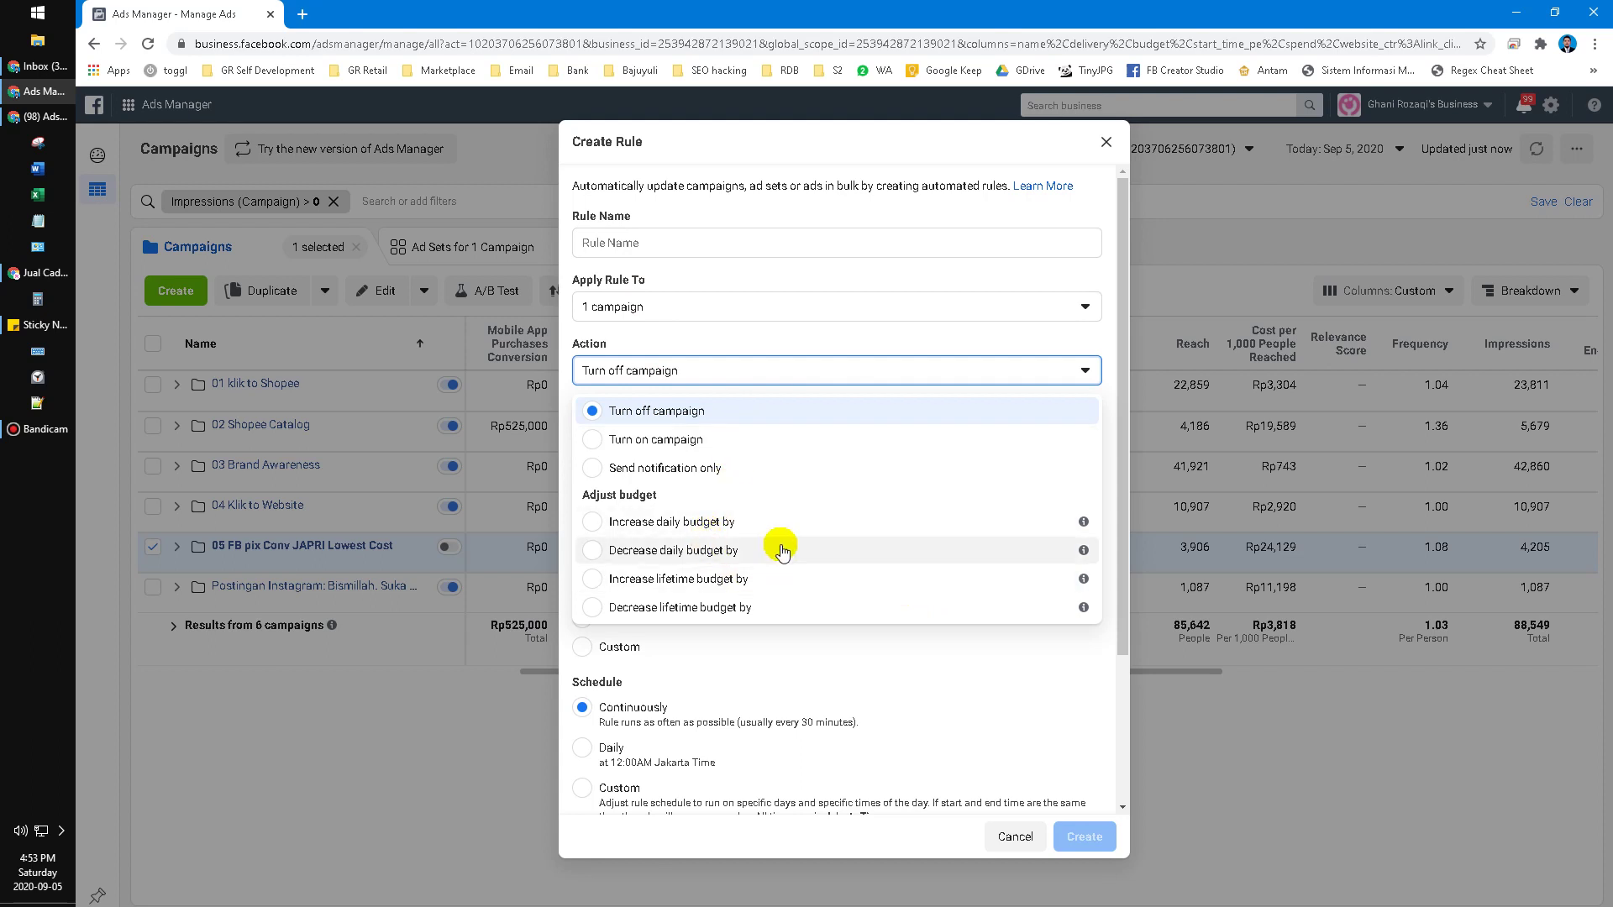
left_click(702, 439)
left_click(705, 374)
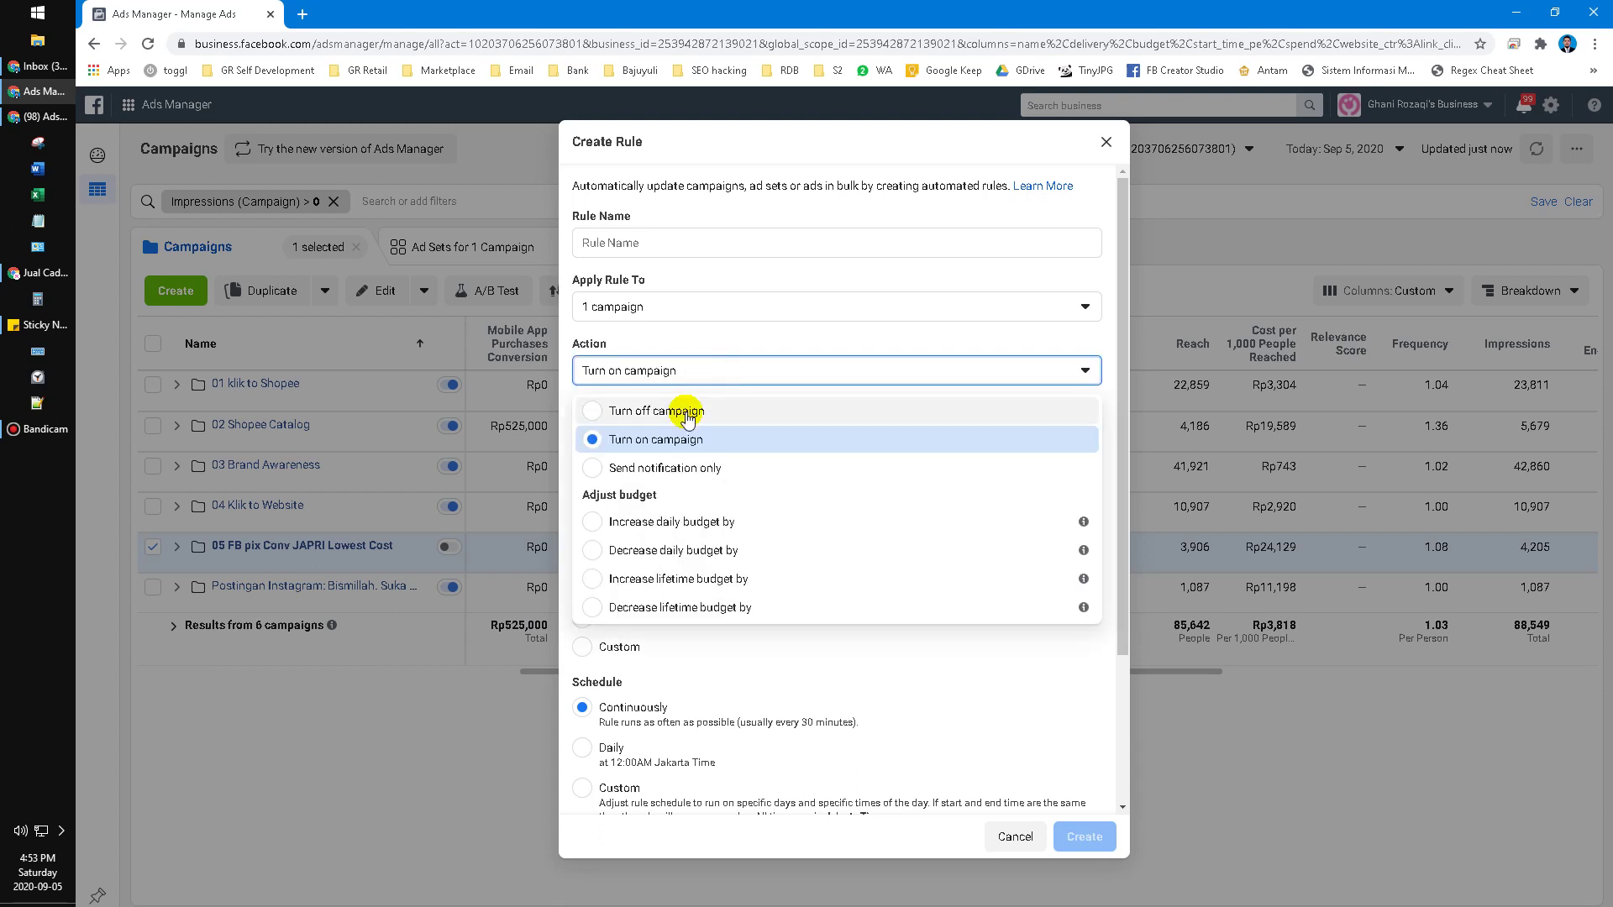
left_click(684, 411)
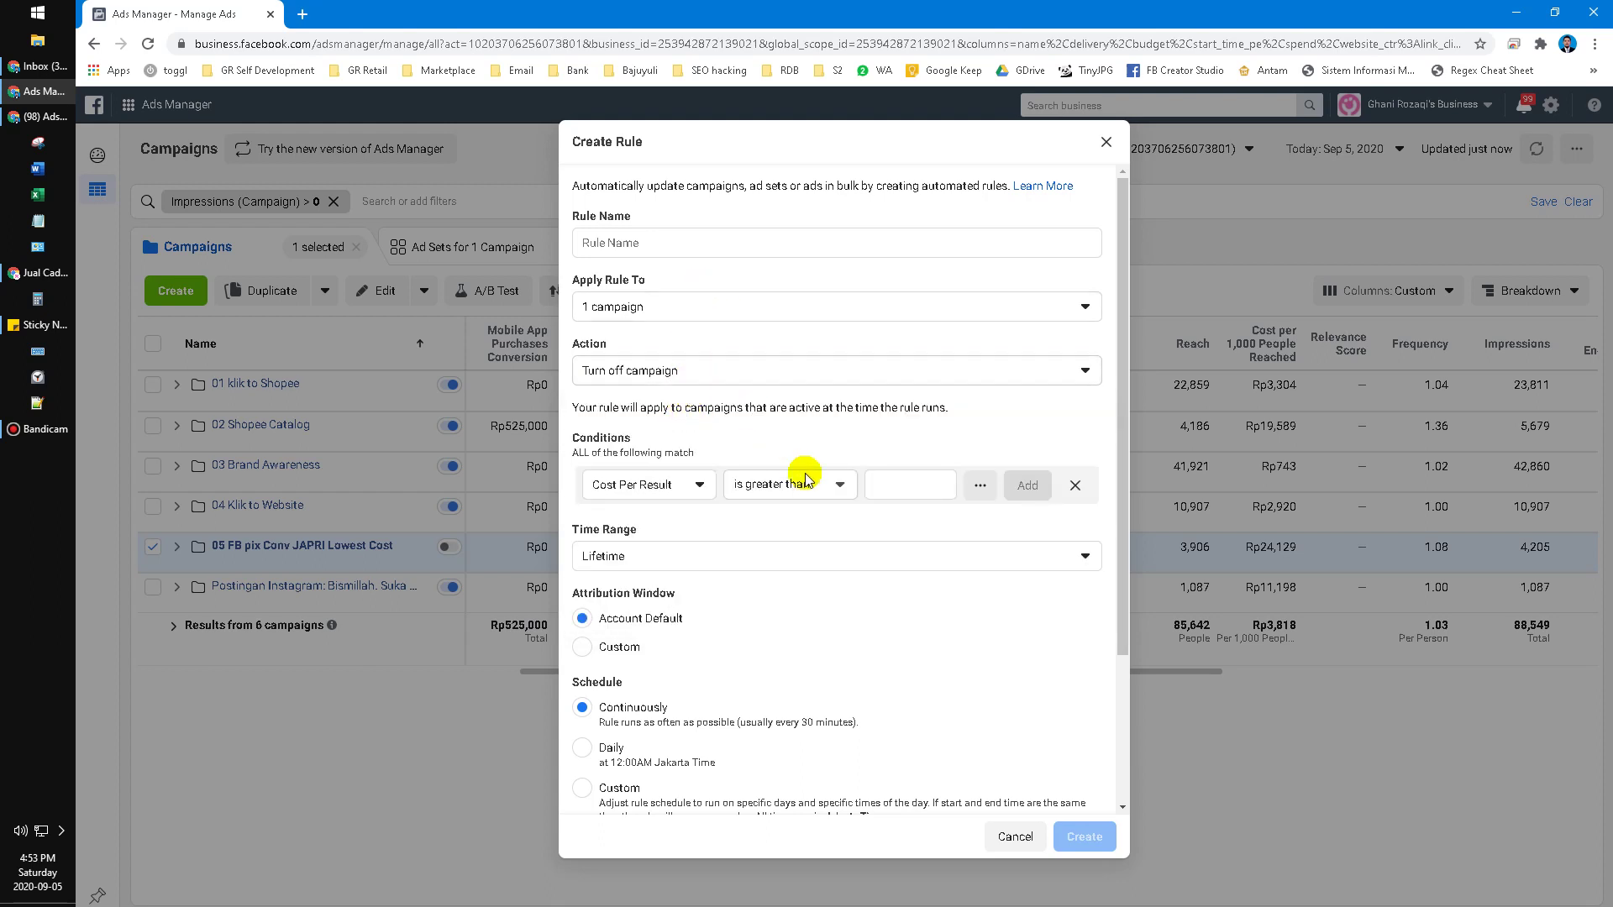
left_click(809, 569)
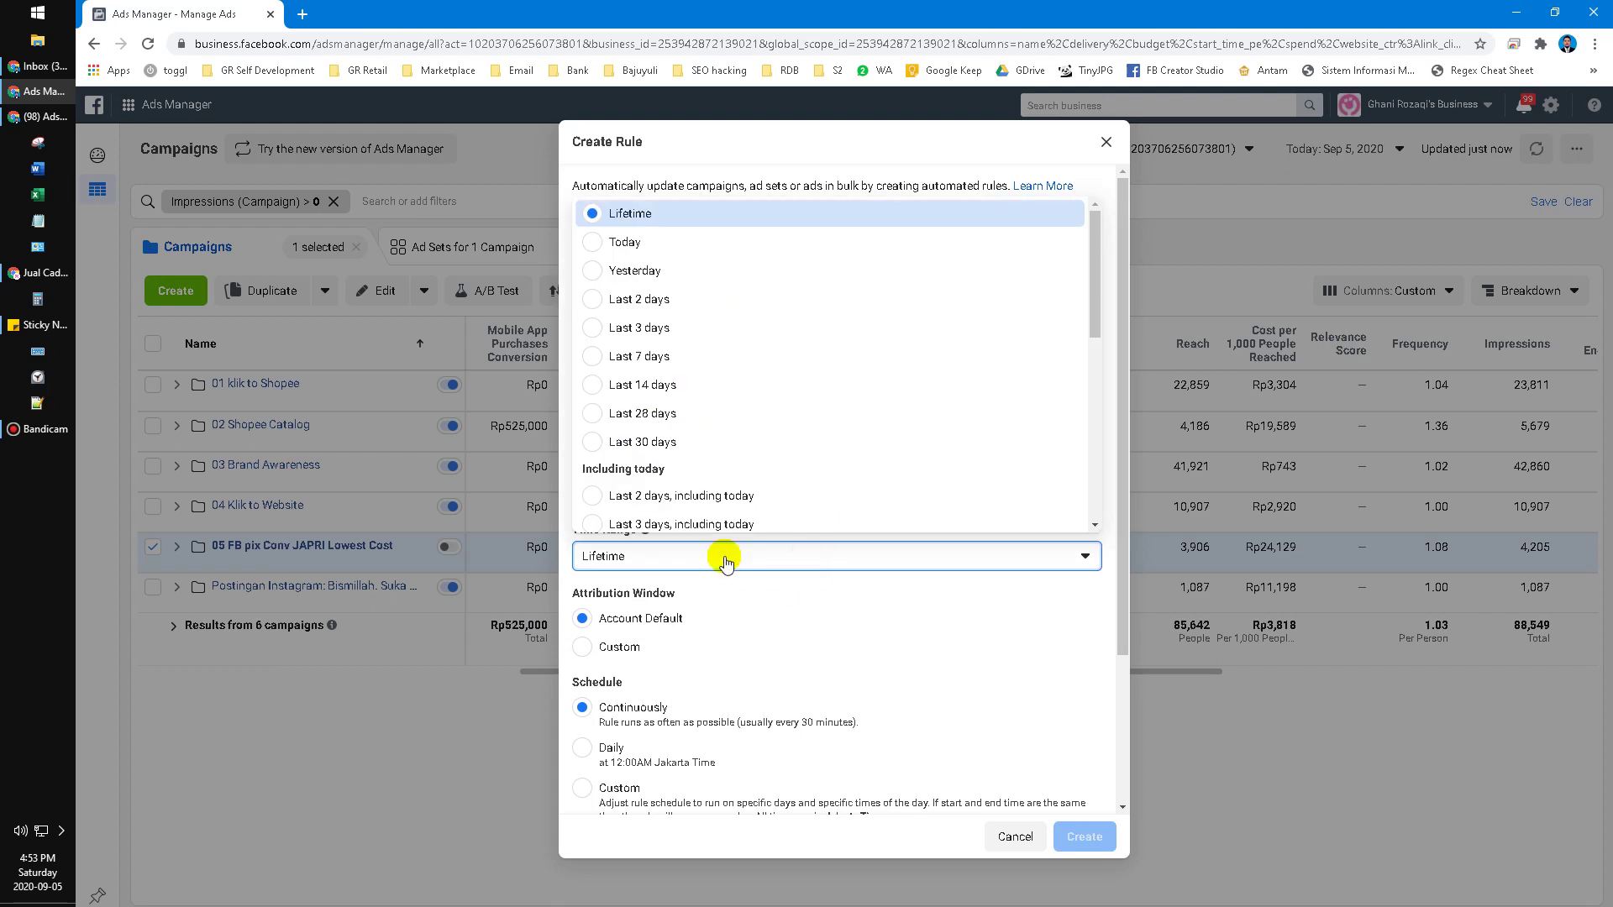
left_click(693, 241)
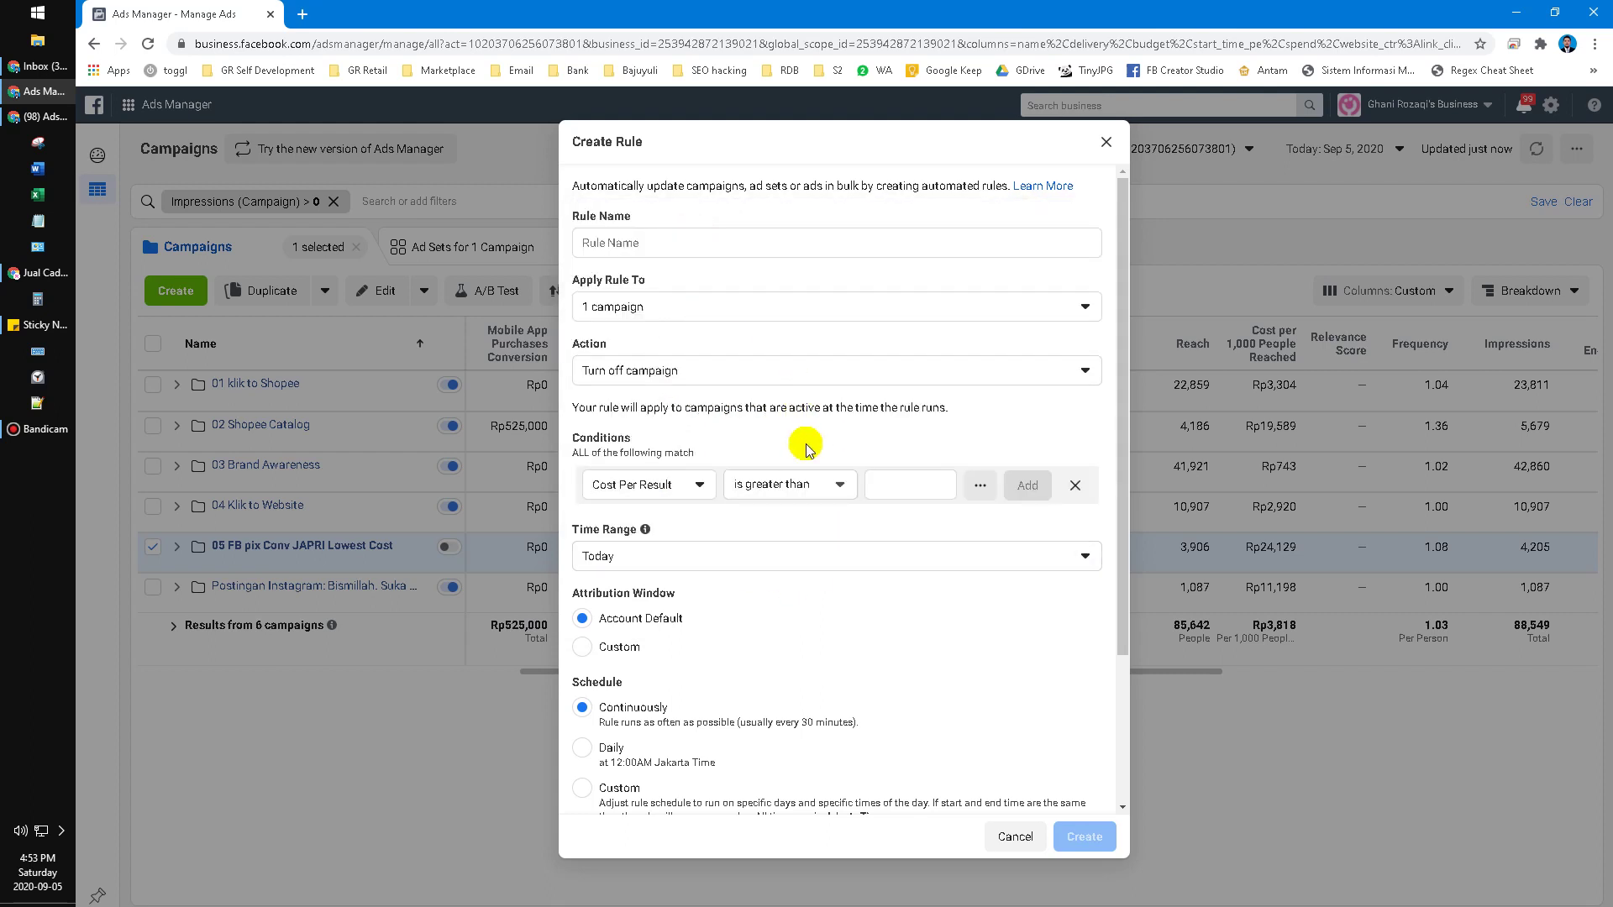
Add a condition of Reach greater than 1, using the Other metrics category
left_click(655, 485)
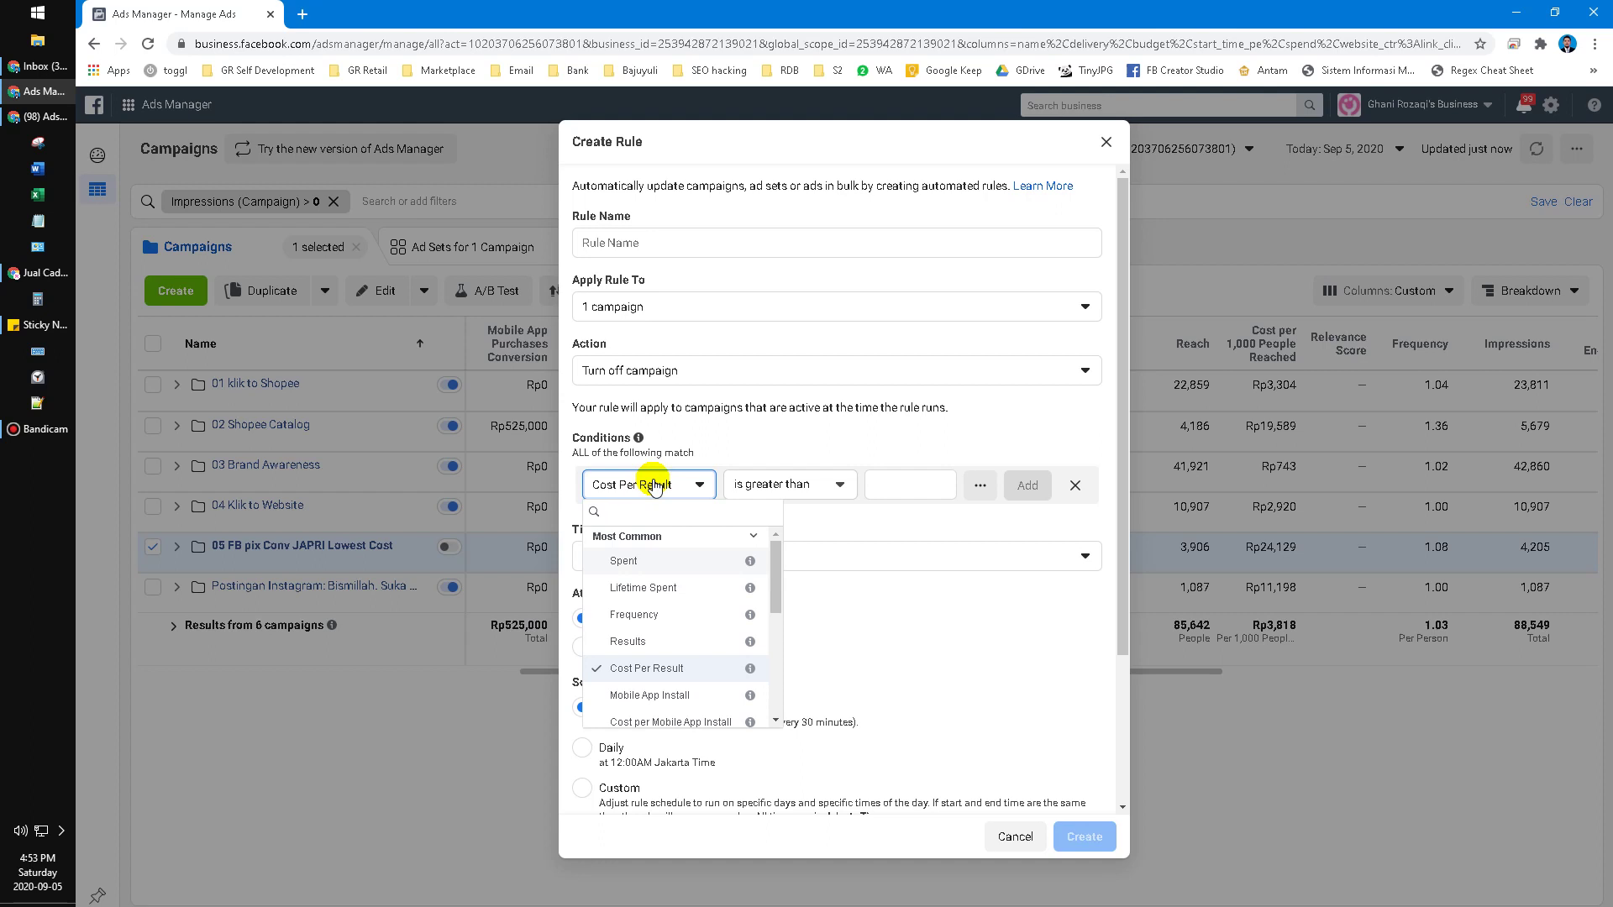
scroll(706, 630, "down", 6)
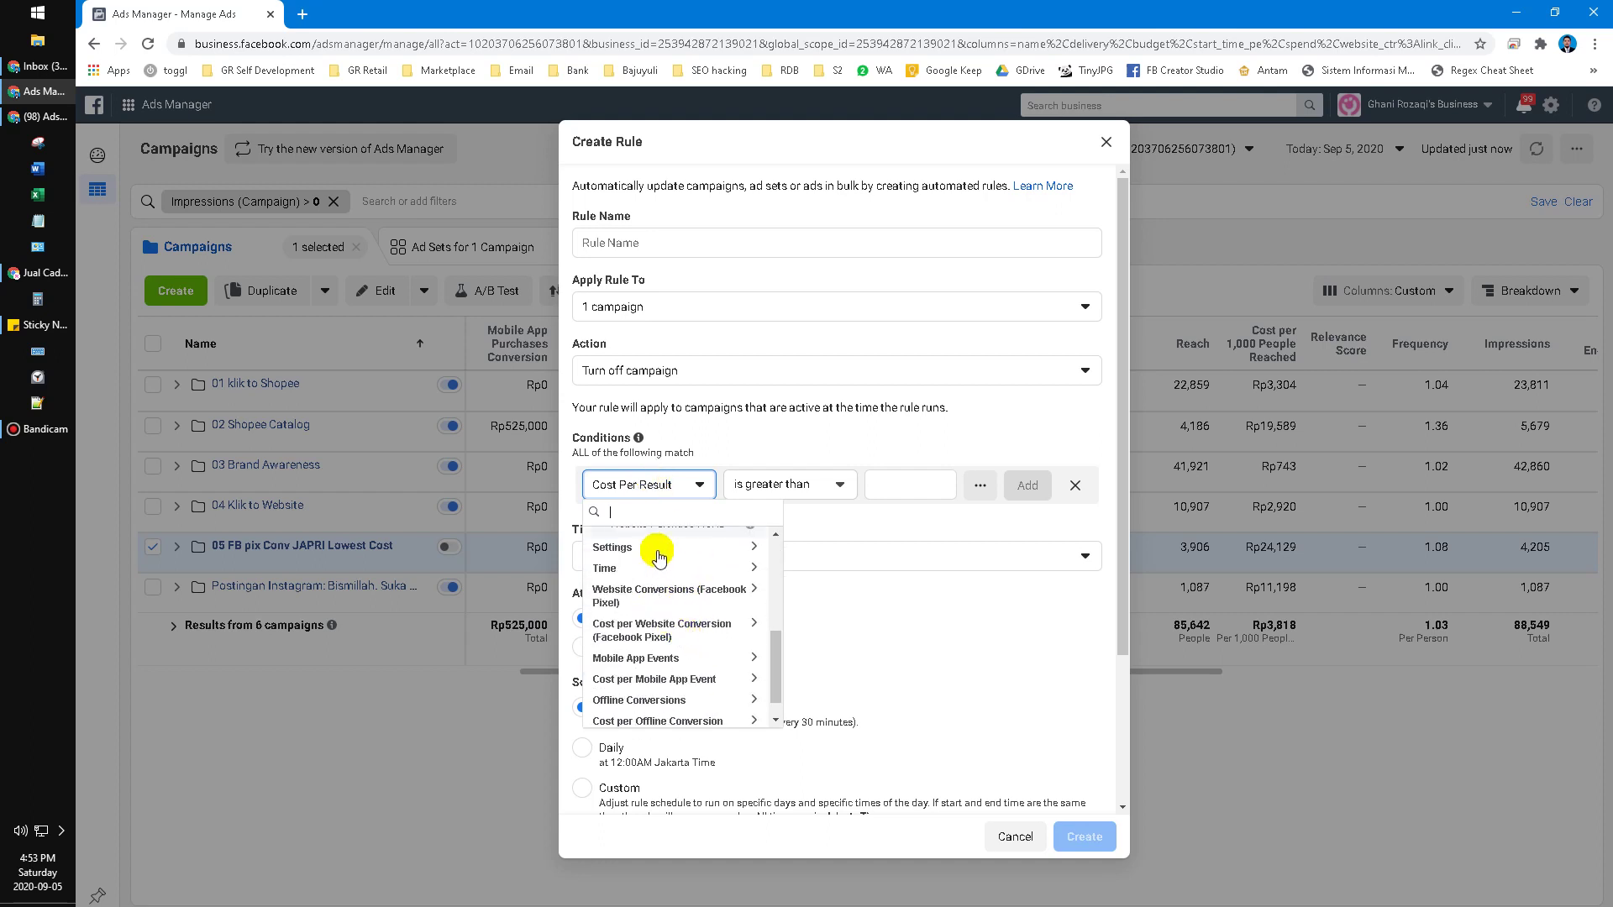
scroll(685, 641, "up", 2)
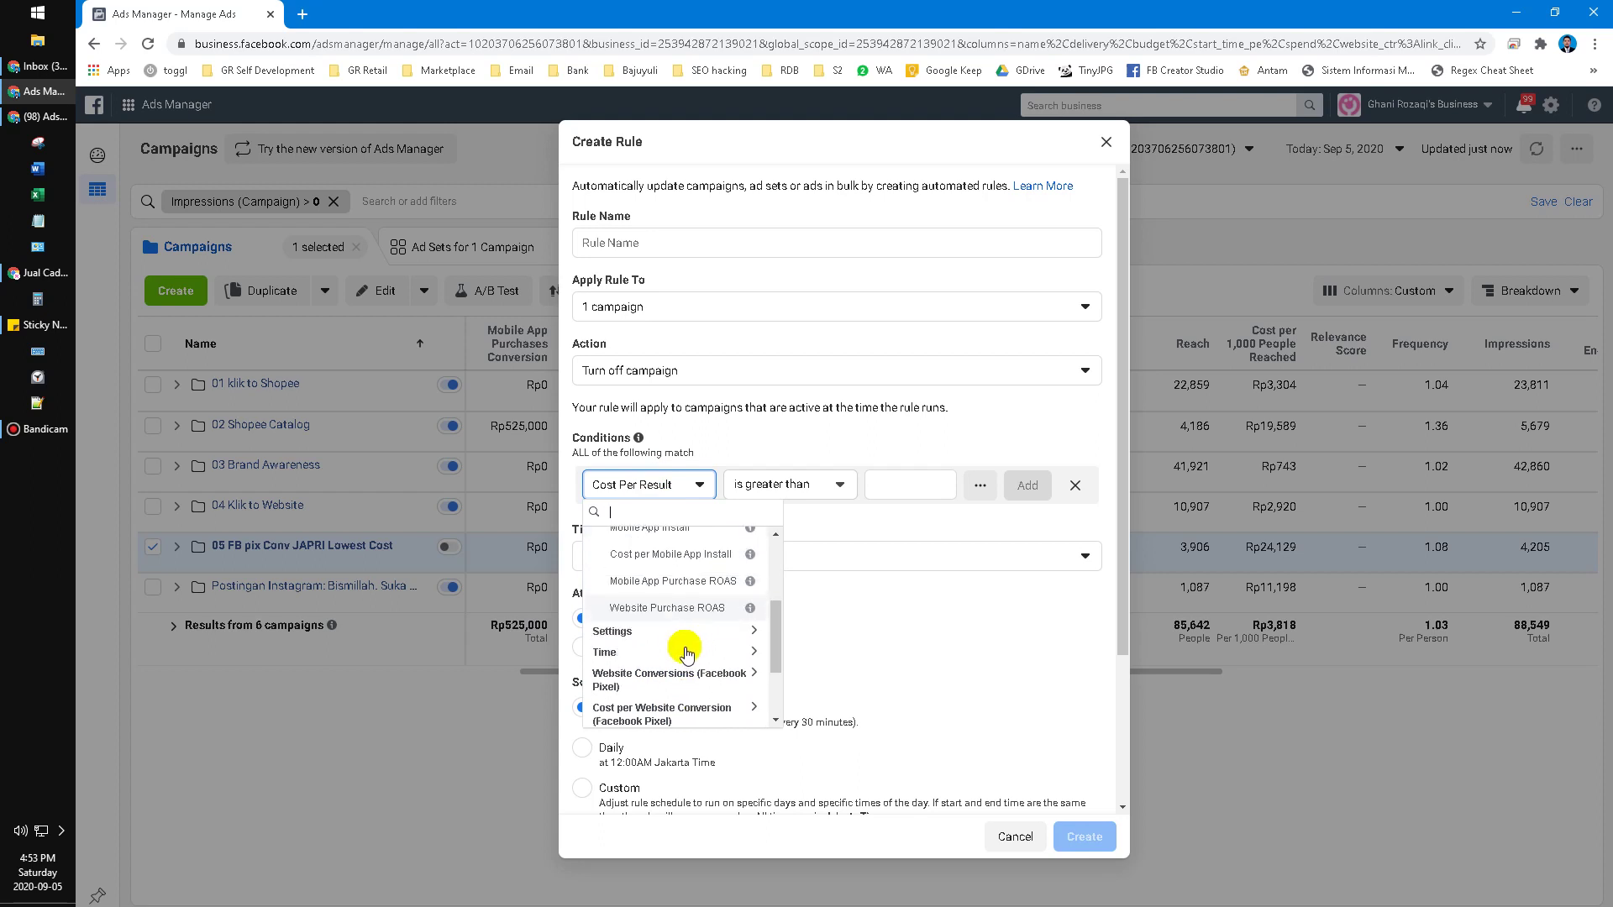
scroll(691, 696, "down", 3)
left_click(680, 715)
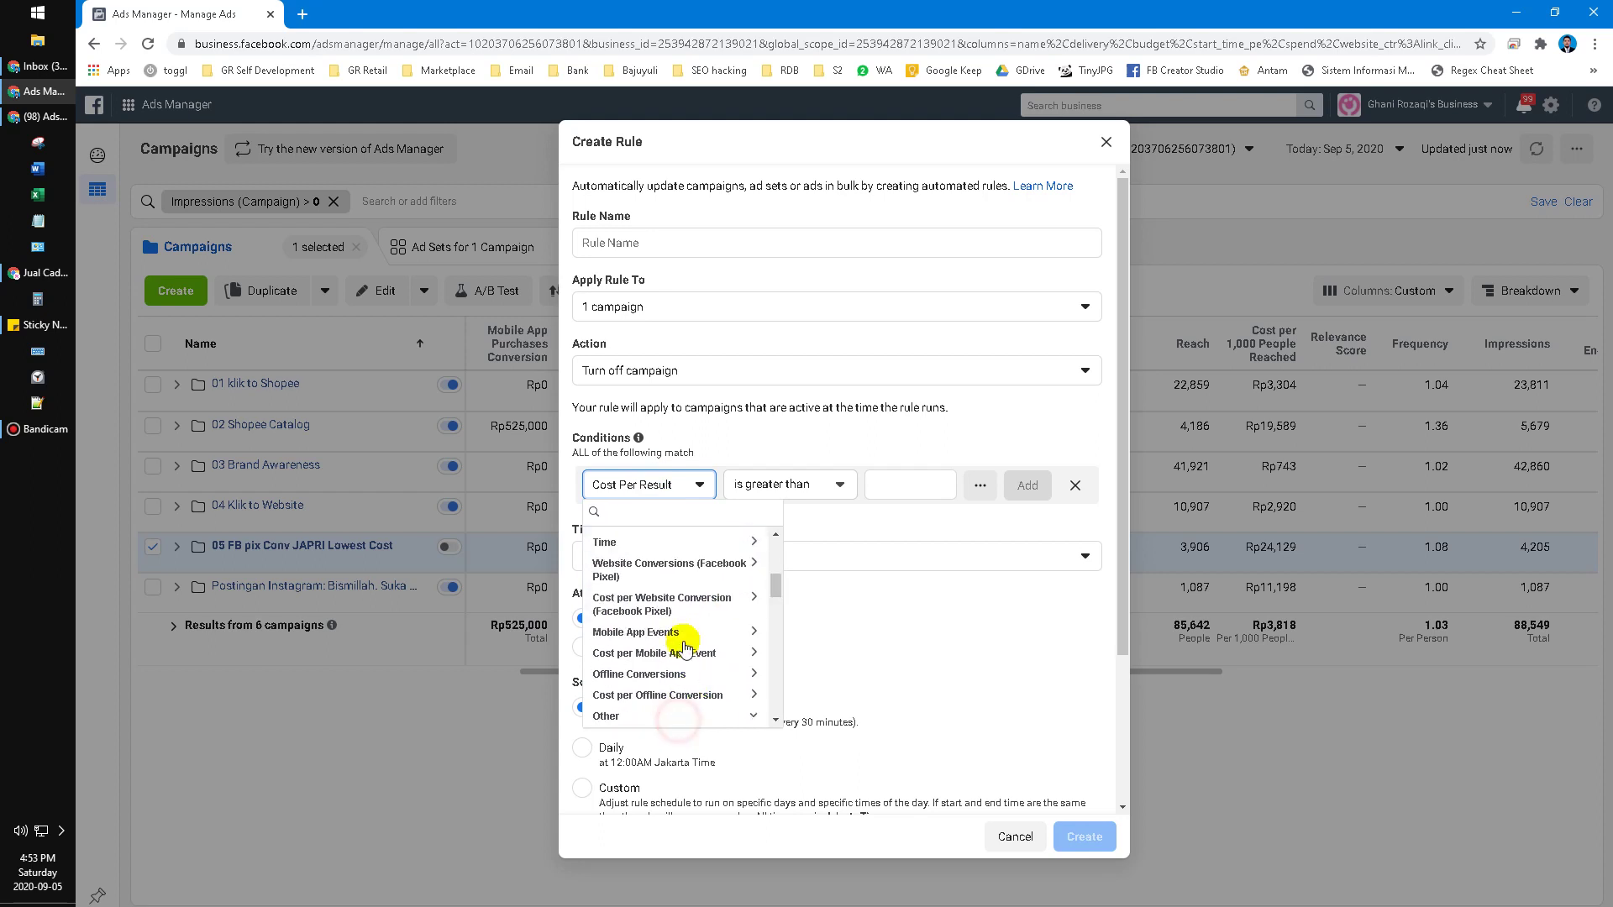
scroll(683, 626, "down", 2)
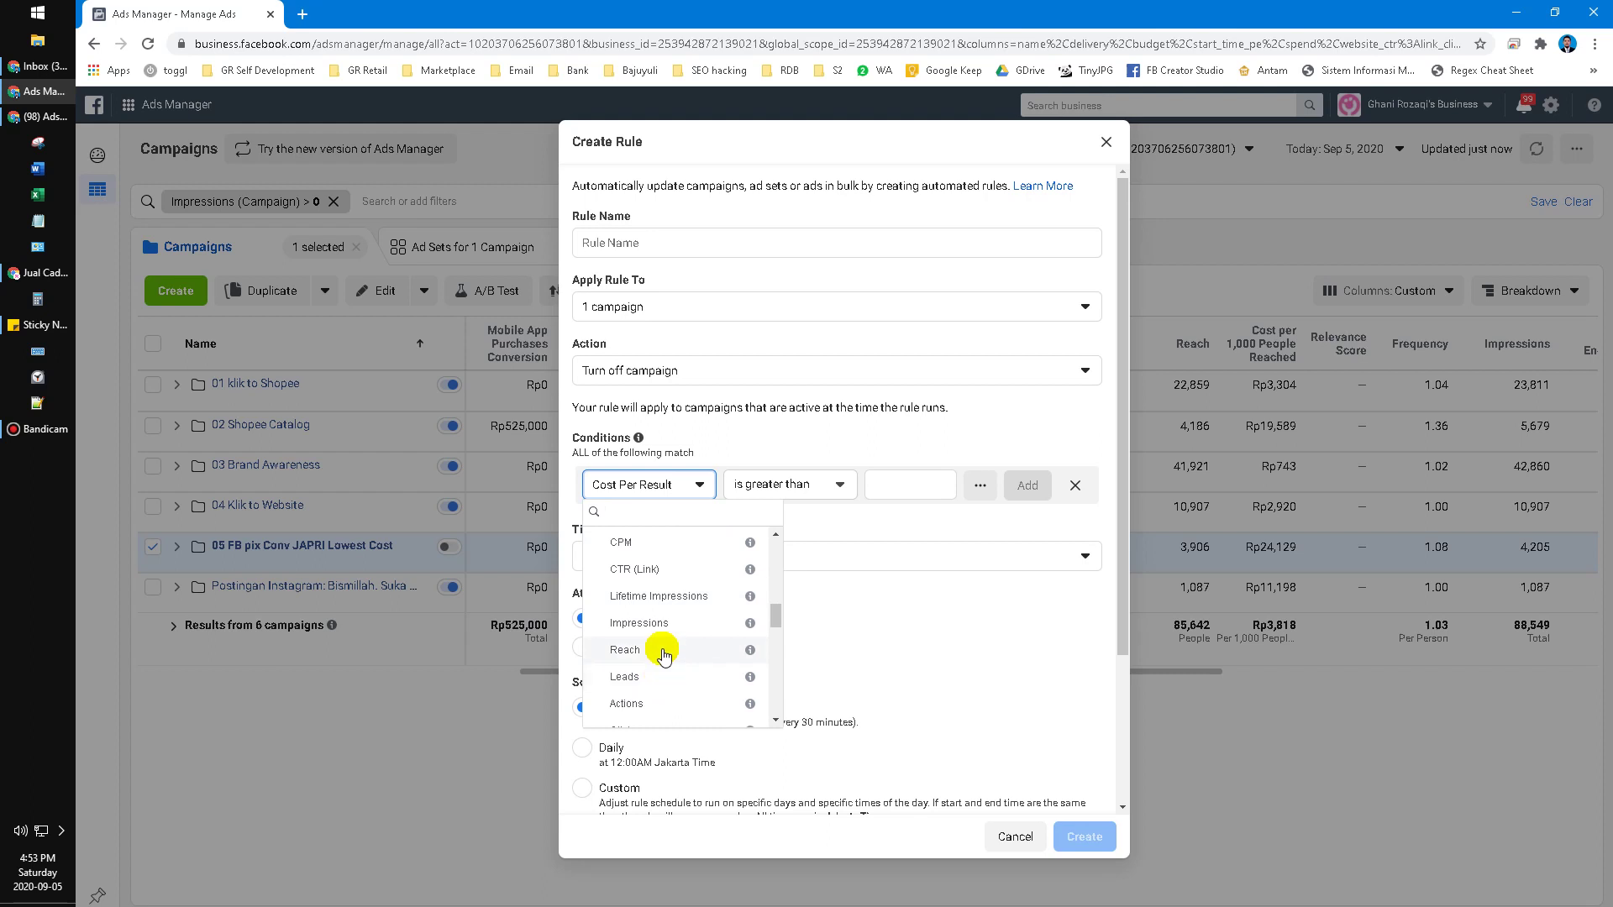
left_click(659, 651)
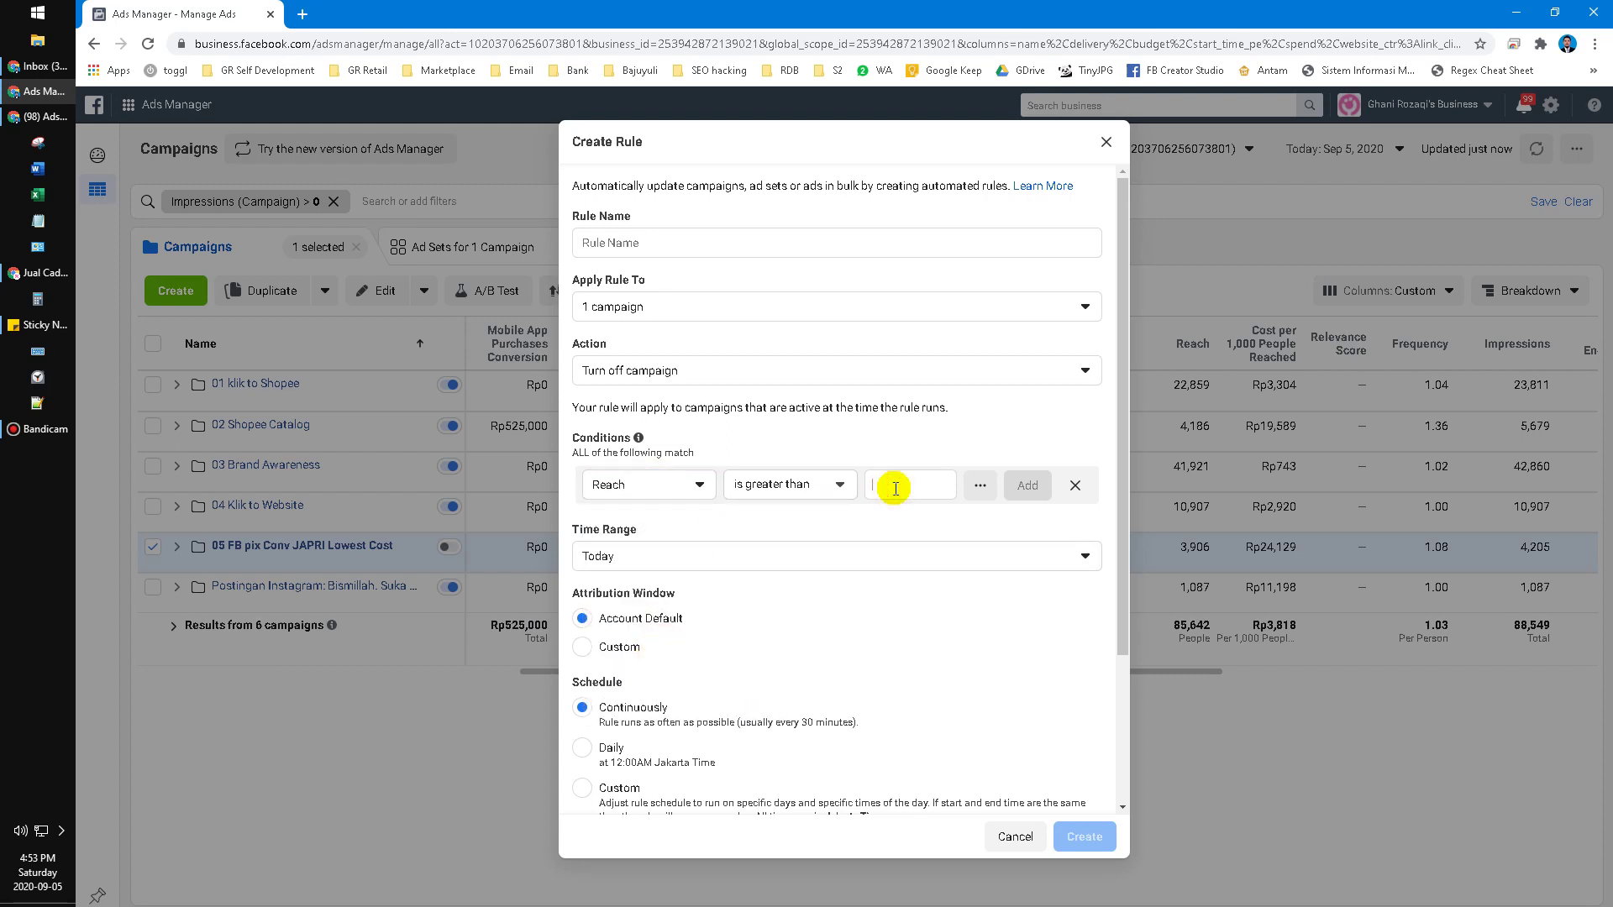
type("1")
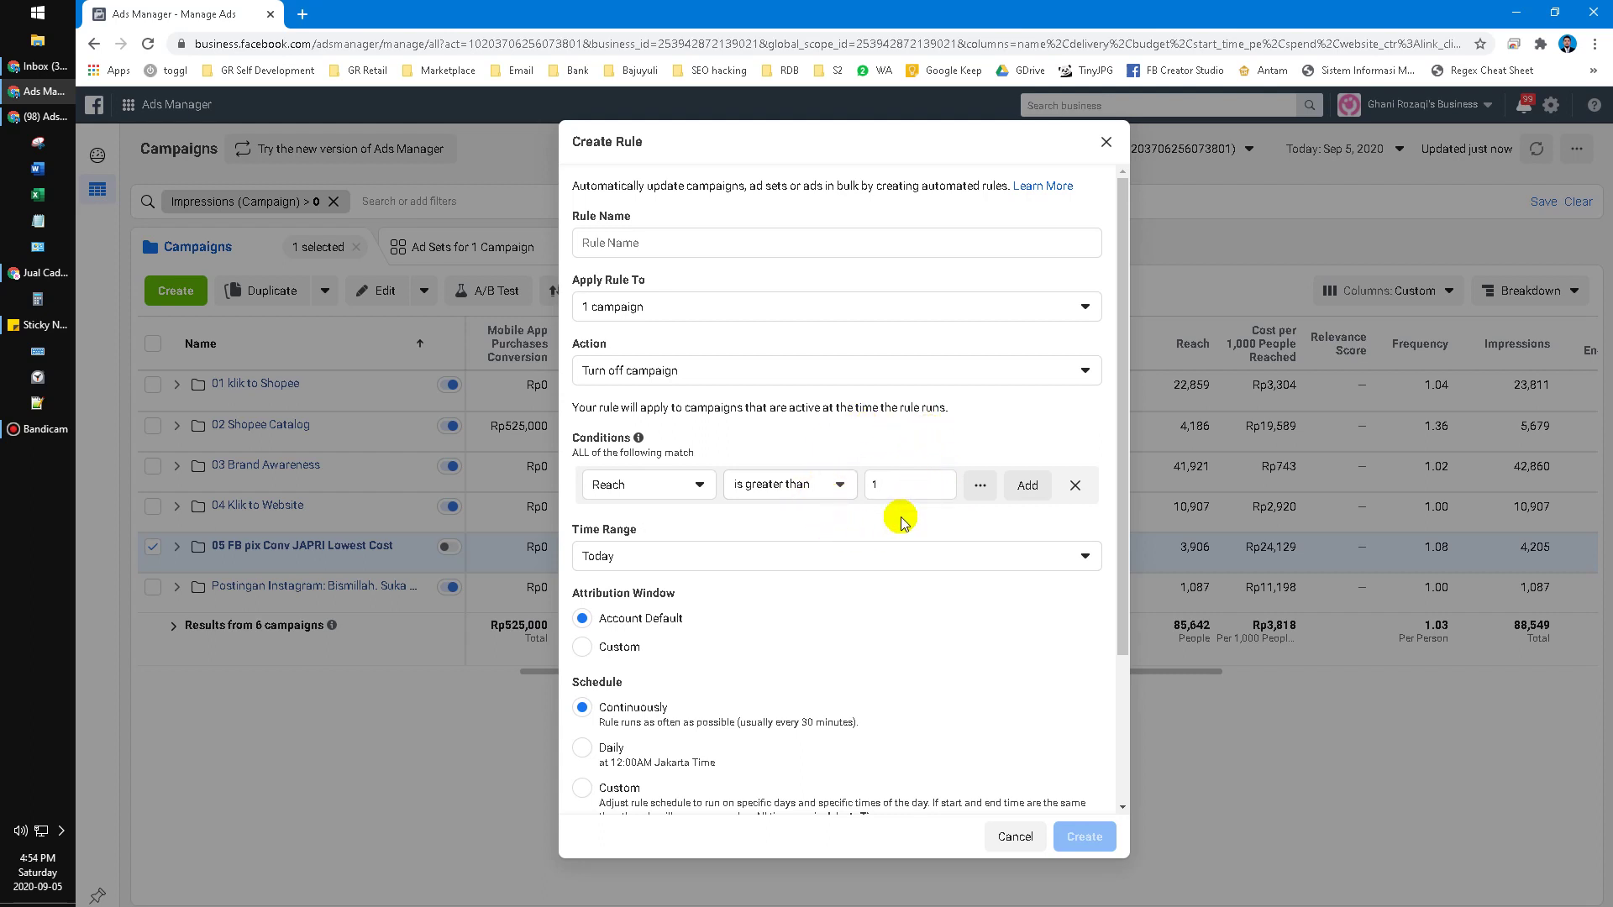
left_click(1027, 488)
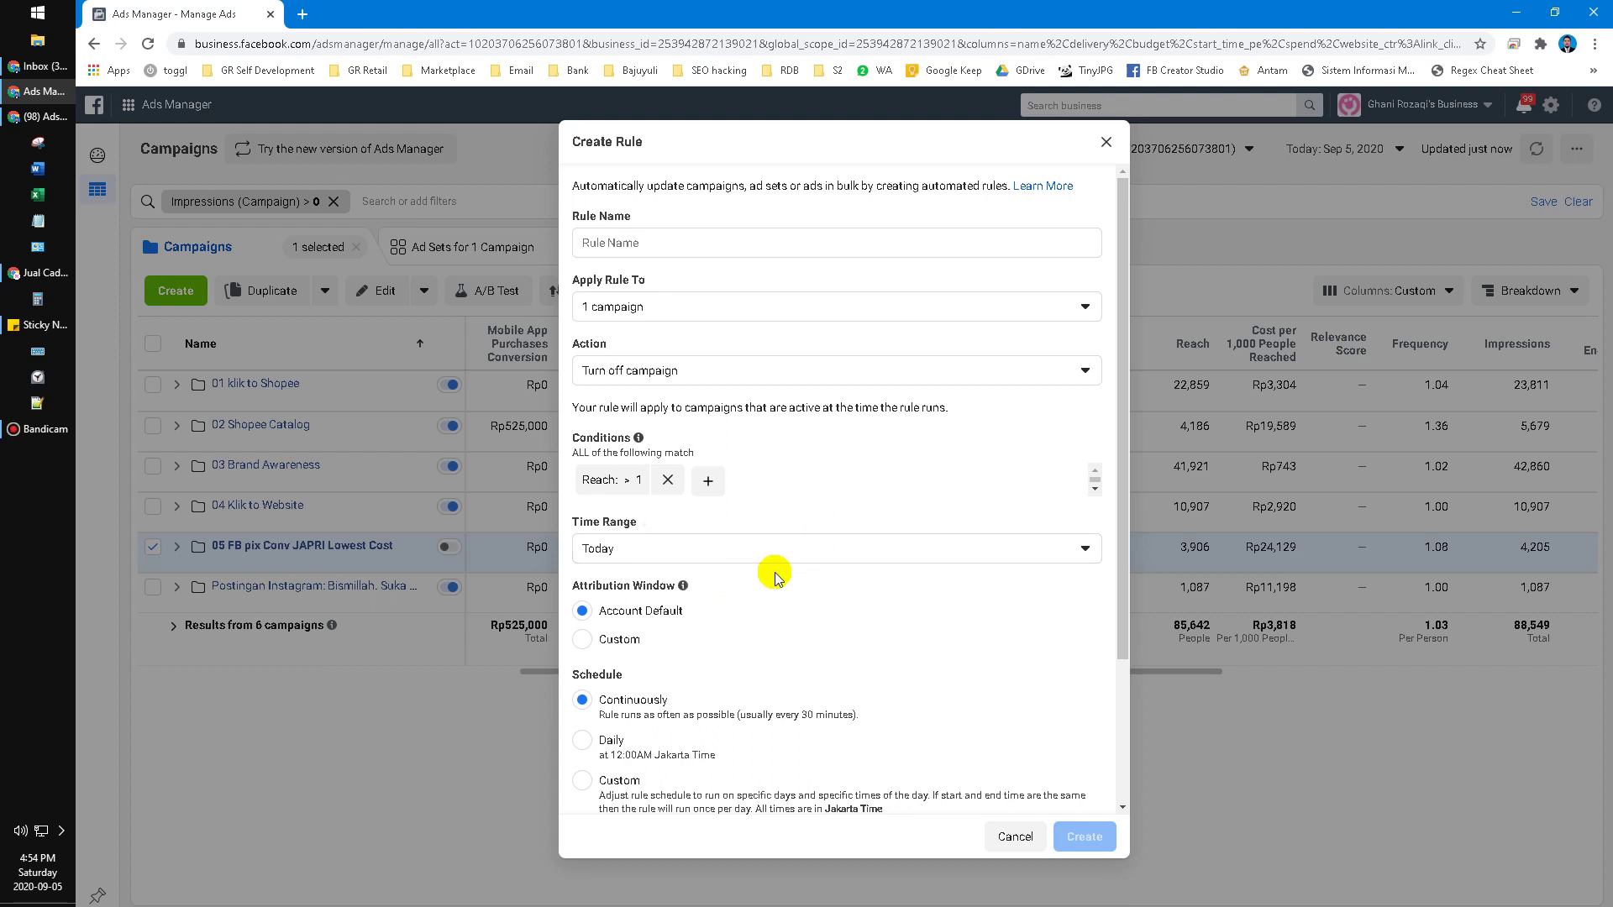
Set the rule's schedule to Custom and open the custom schedule editor
scroll(767, 568, "down", 3)
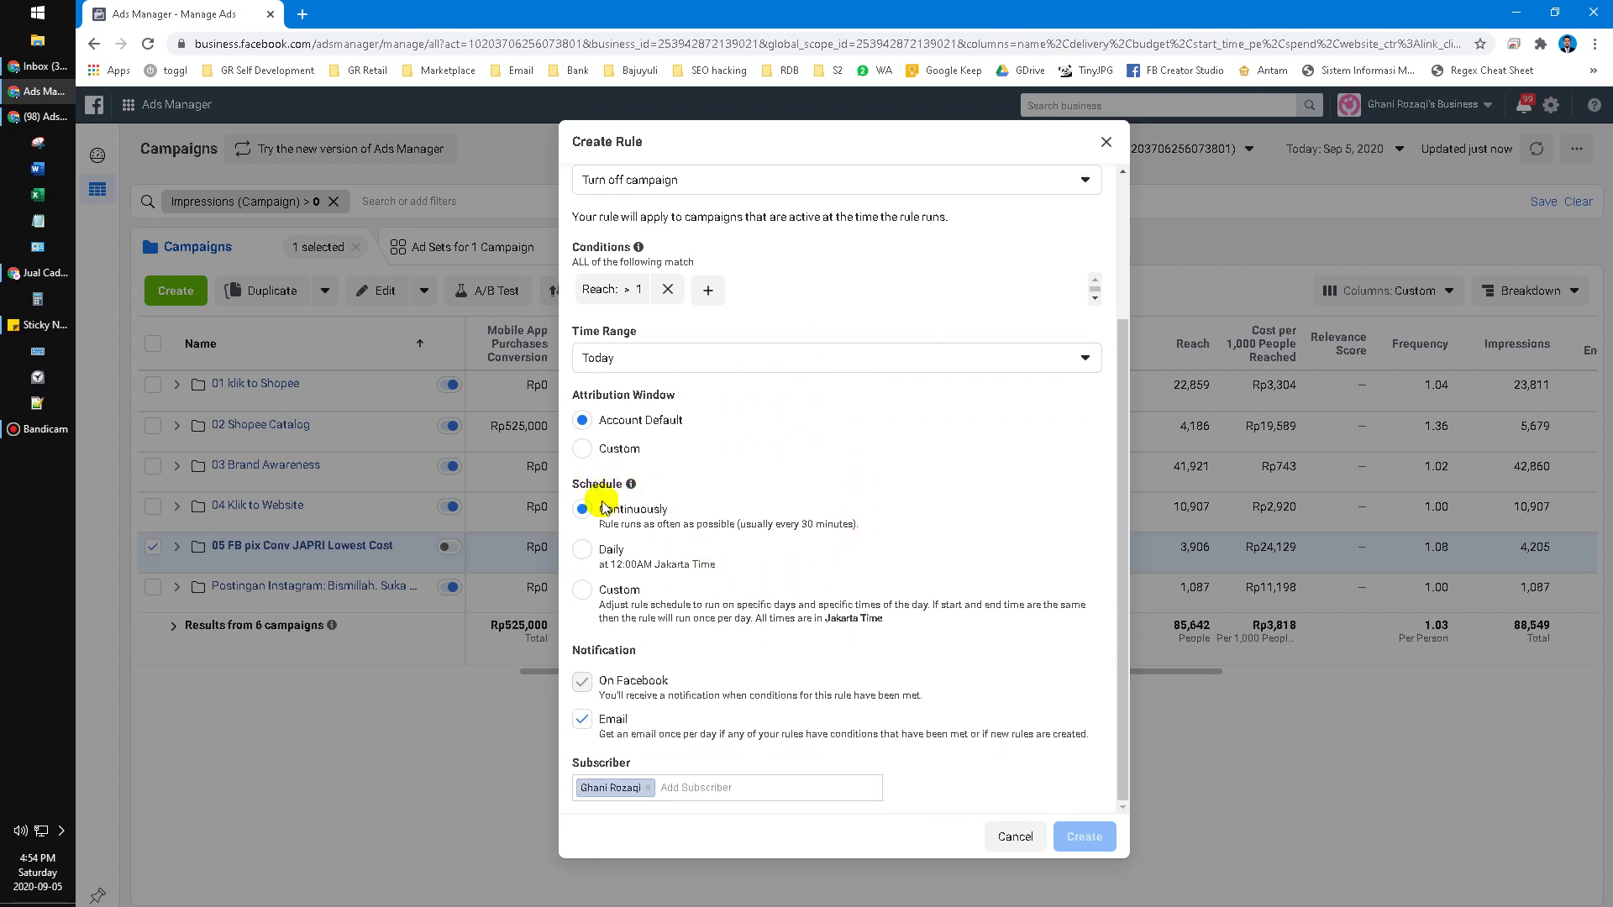
left_click(583, 591)
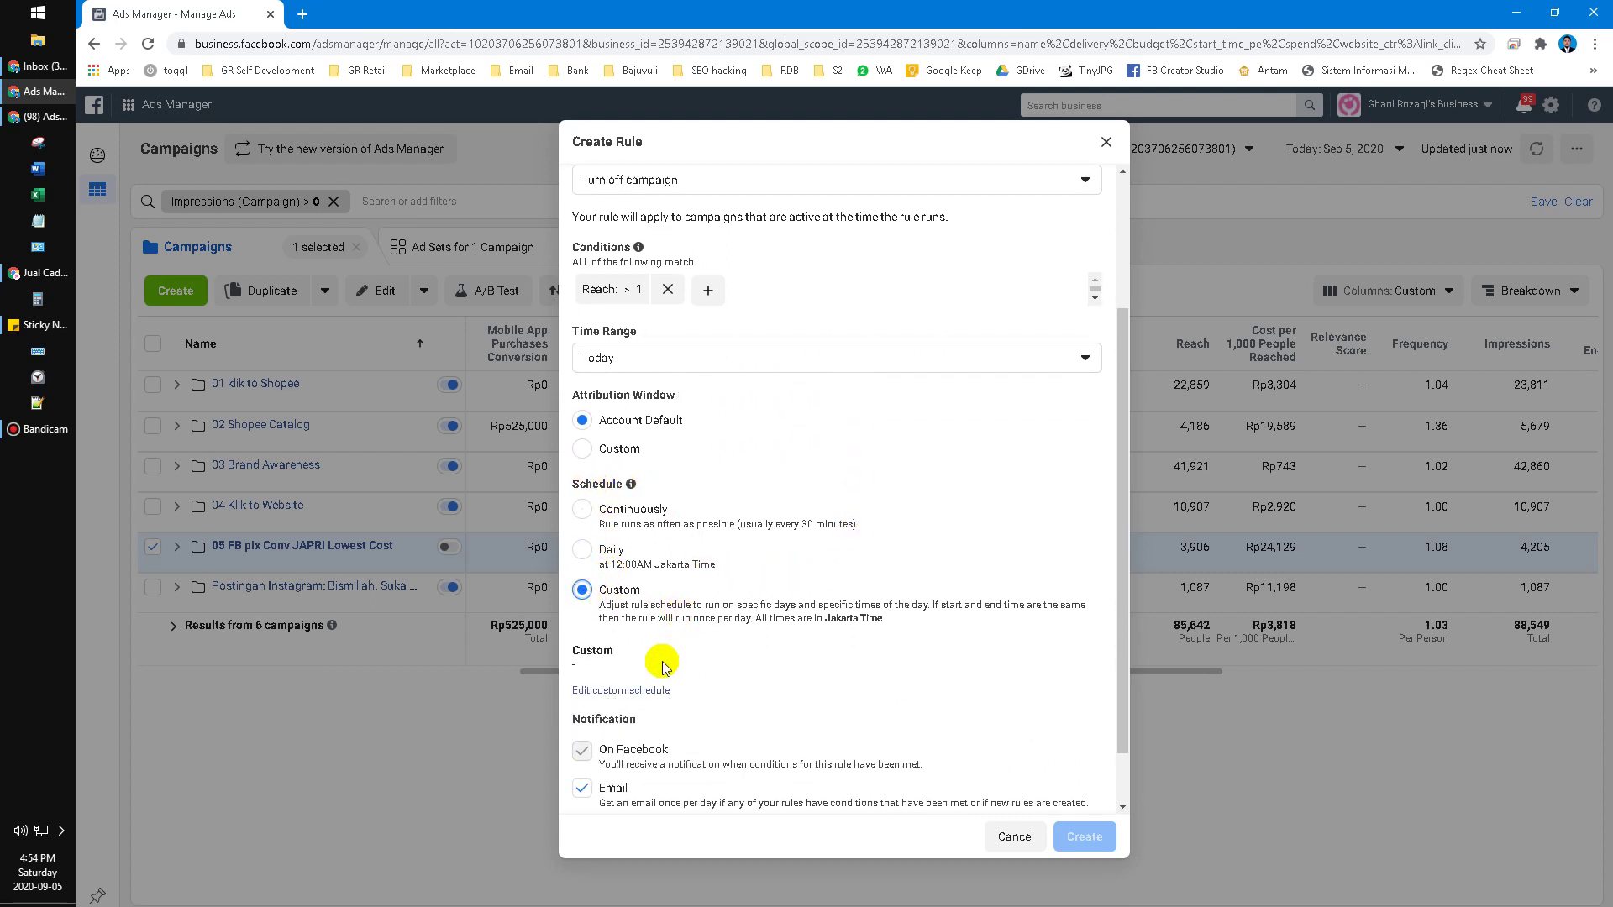
left_click(637, 690)
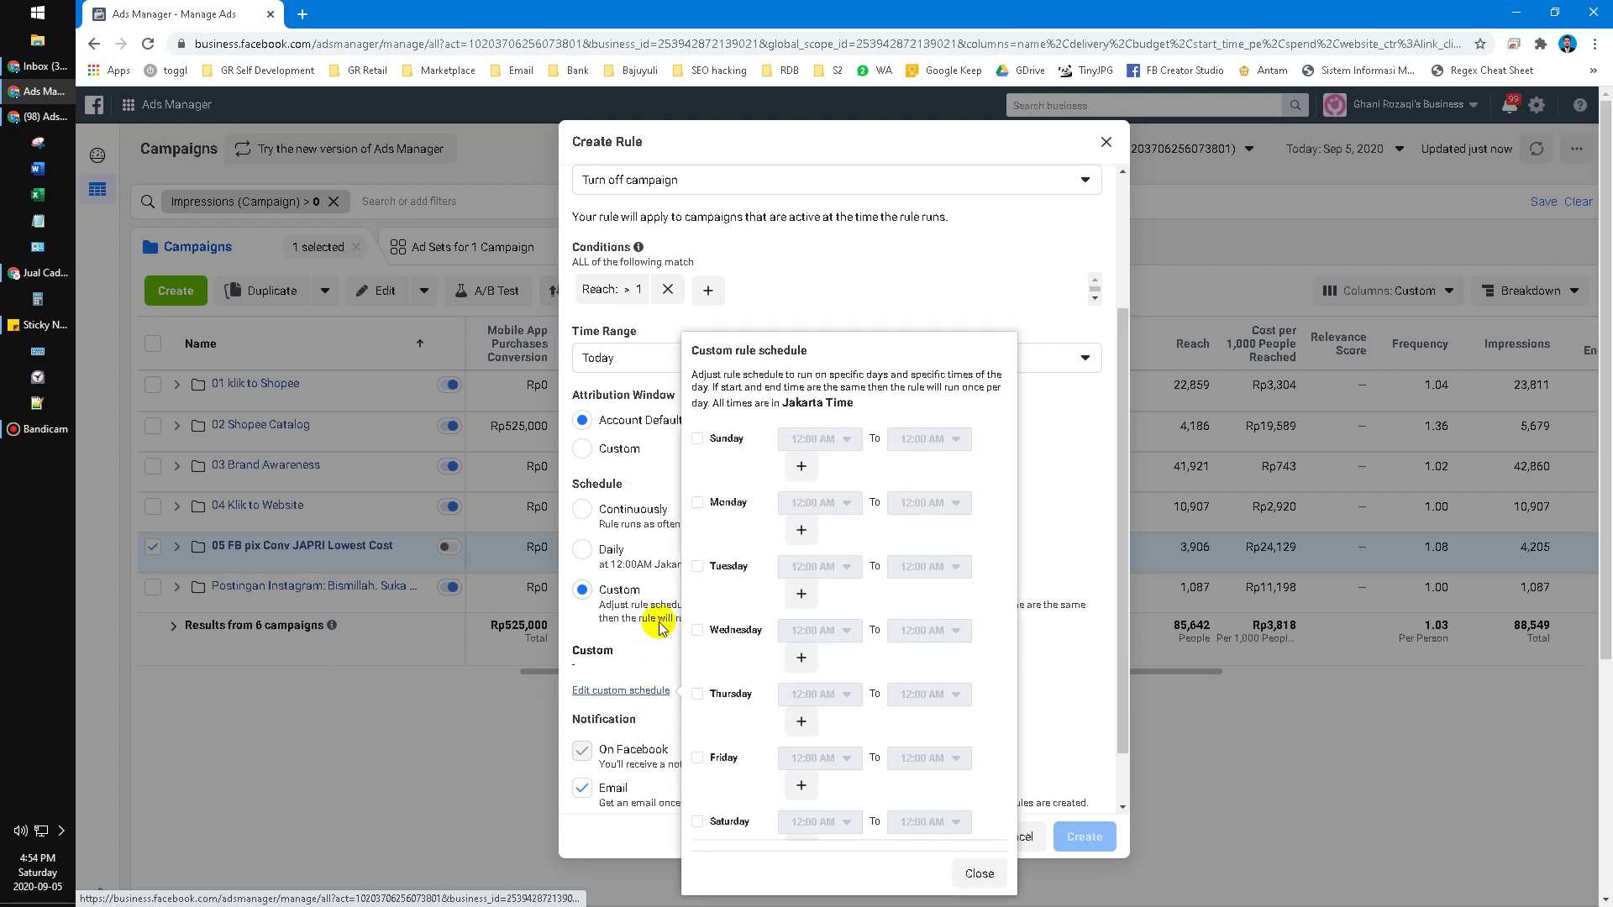
Enable Sunday through Thursday in the custom rule schedule
left_click(697, 438)
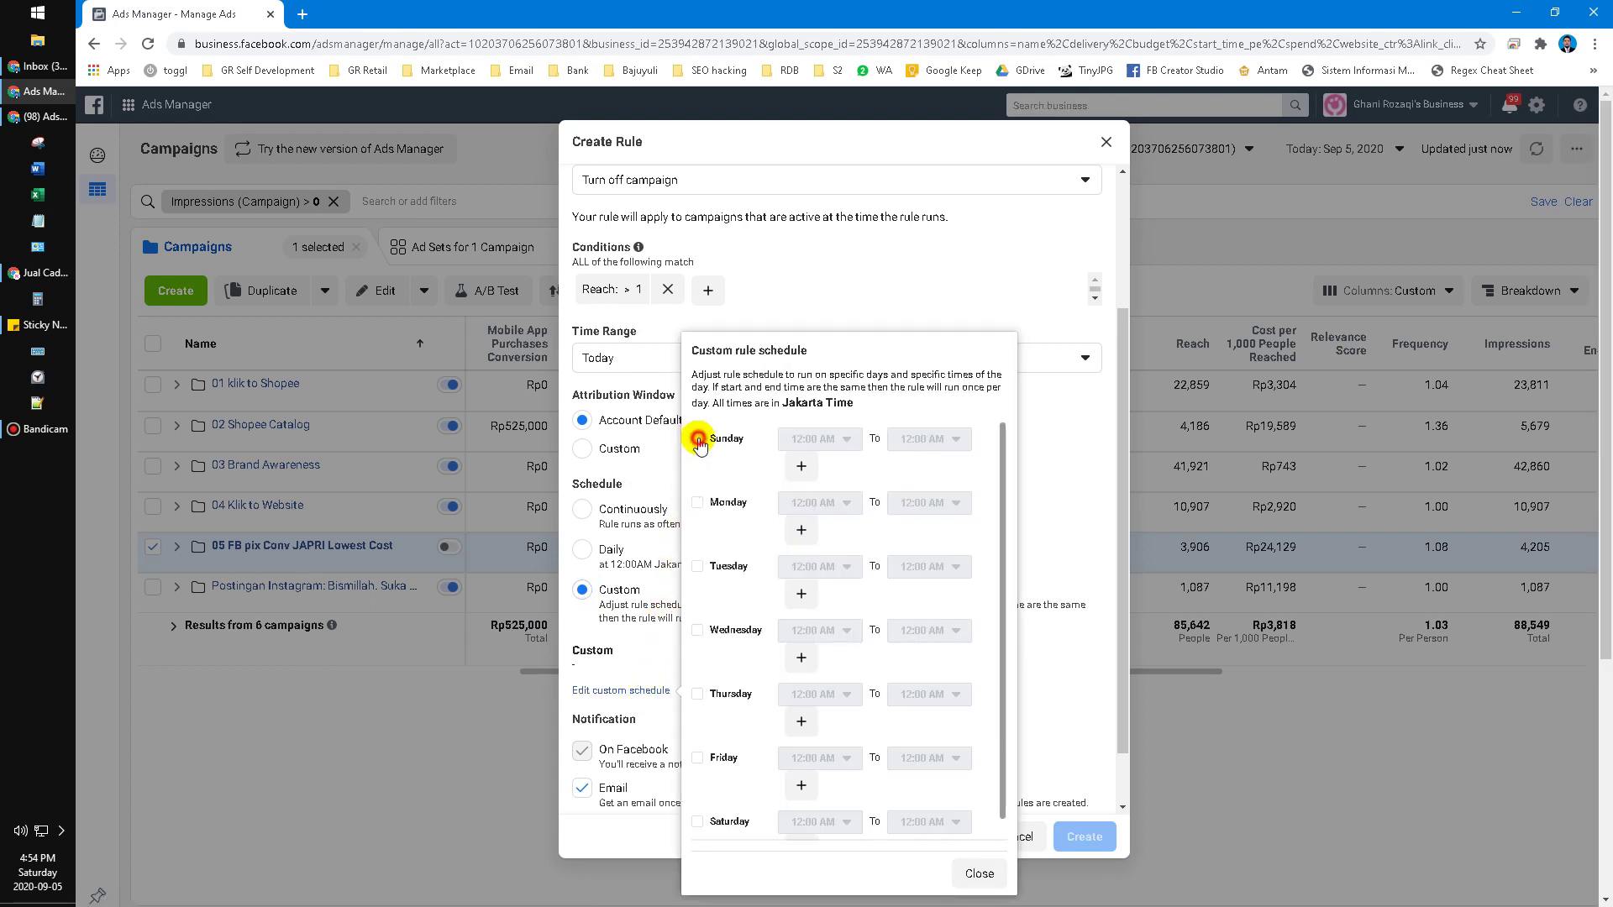
left_click(697, 503)
left_click(697, 566)
left_click(697, 630)
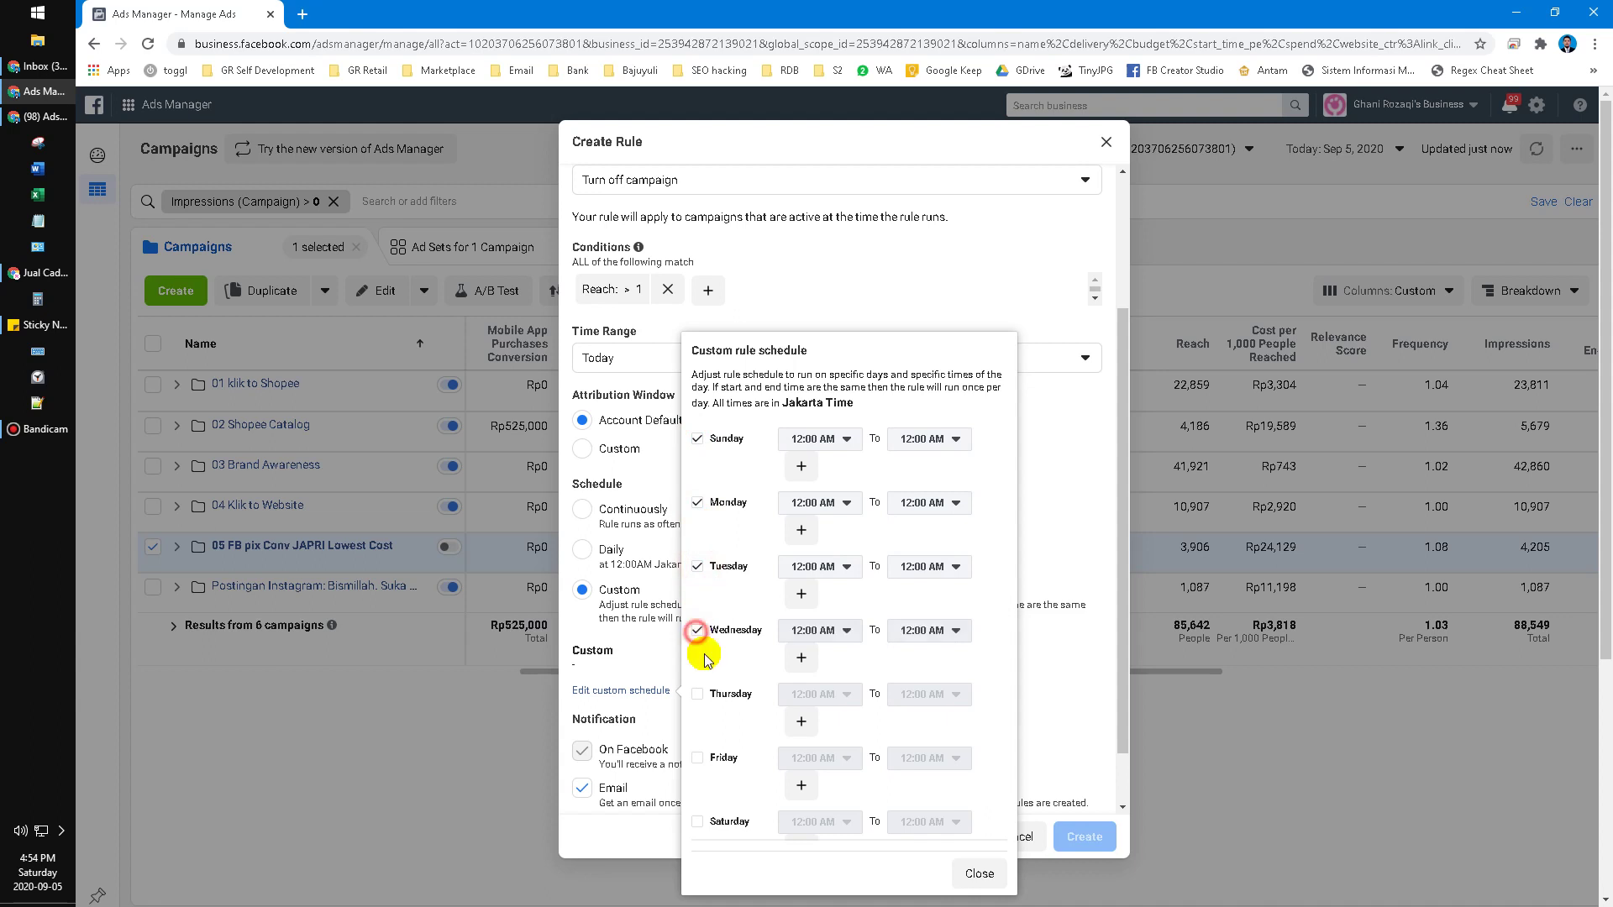
left_click(697, 694)
scroll(1032, 458, "up", 2)
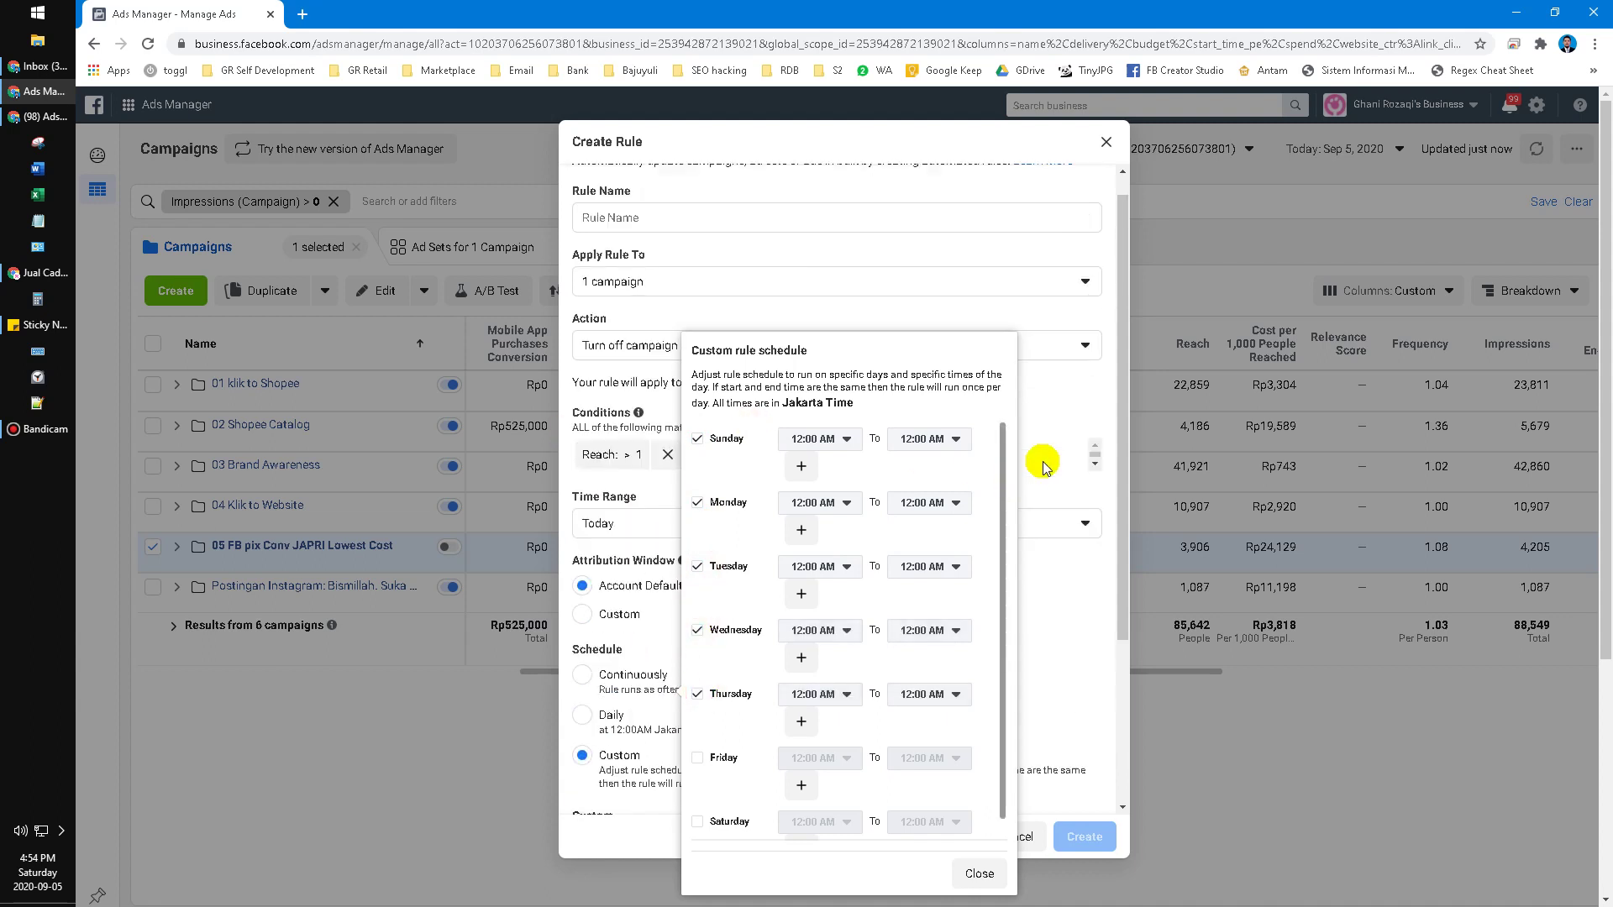
scroll(625, 371, "down", 1)
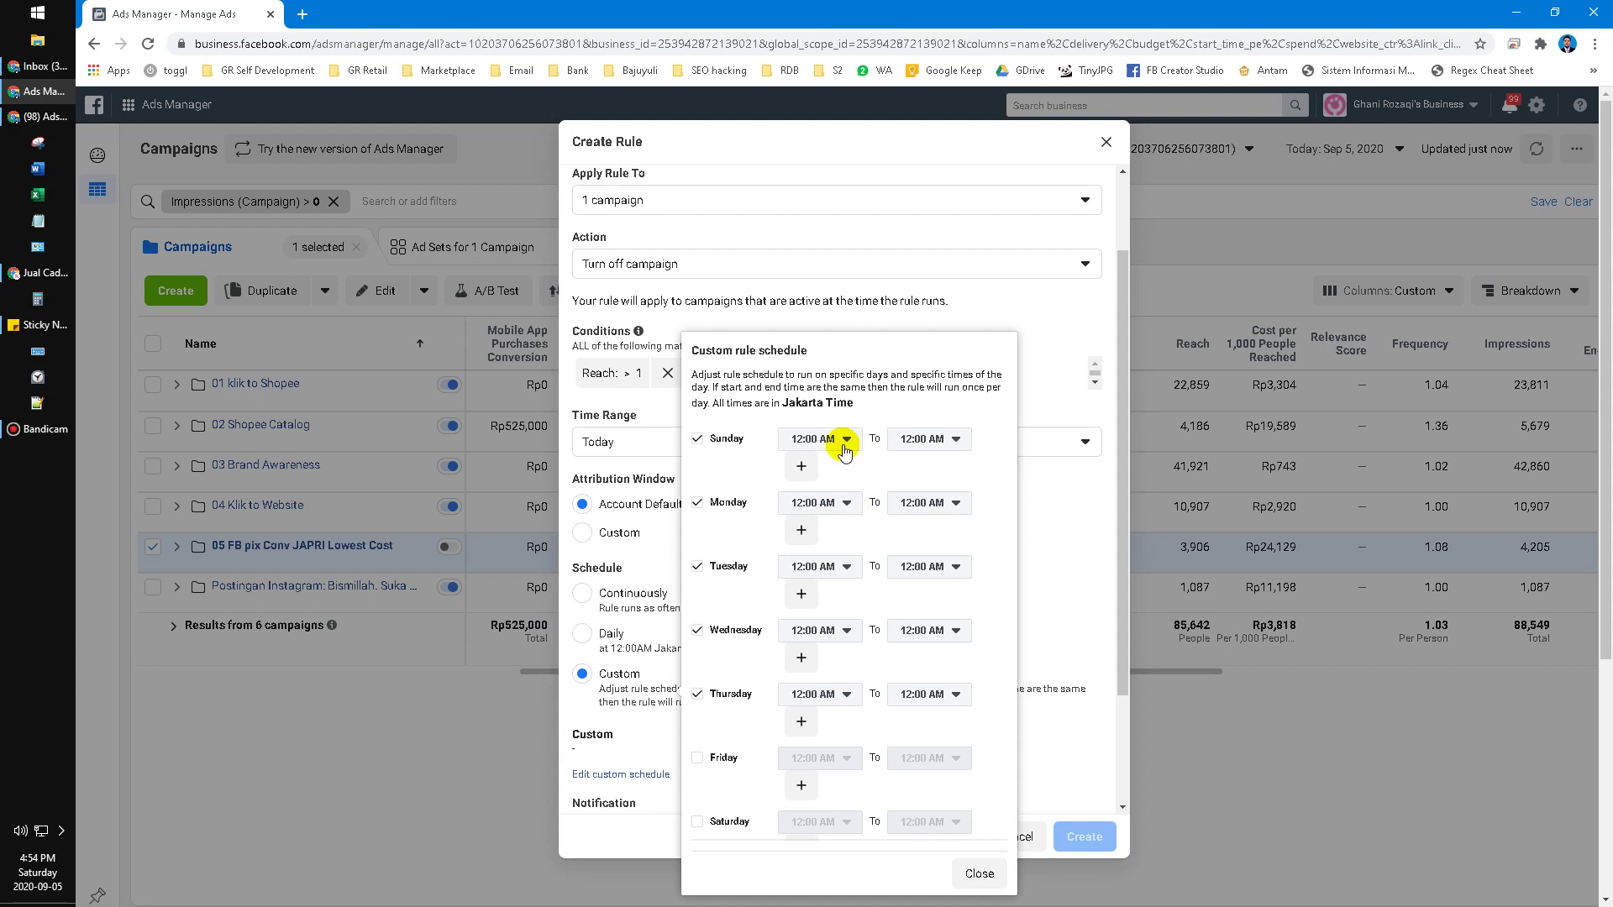
Set Sunday's end time to 8:00 AM for a 12:00 AM–8:00 AM window
left_click(931, 439)
scroll(963, 599, "down", 2)
scroll(963, 599, "down", 2)
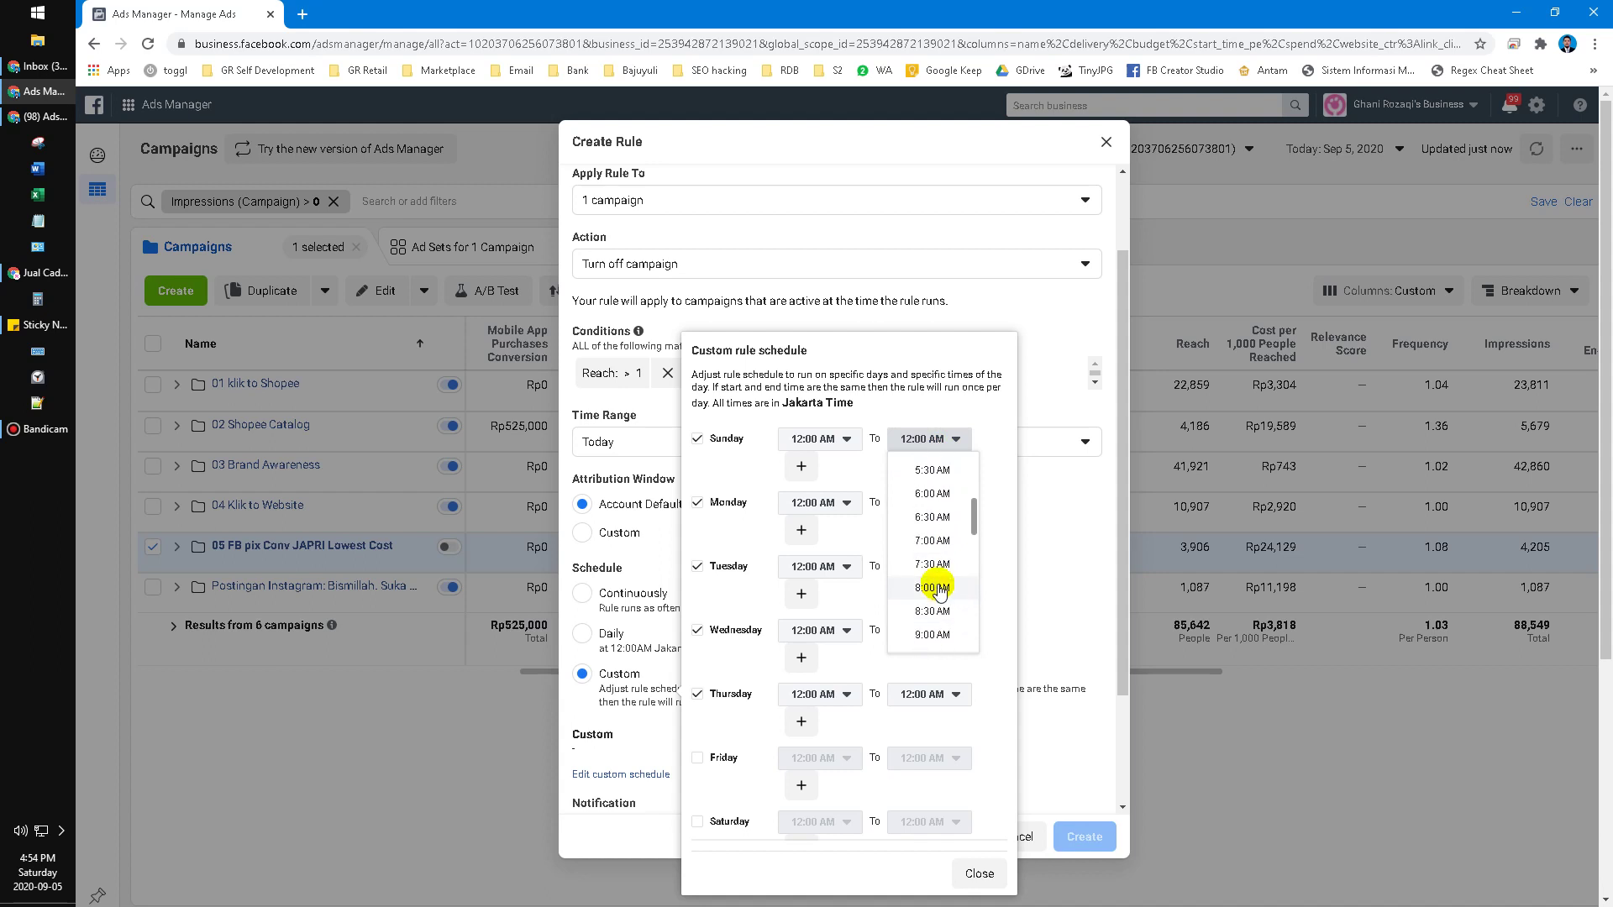
left_click(957, 588)
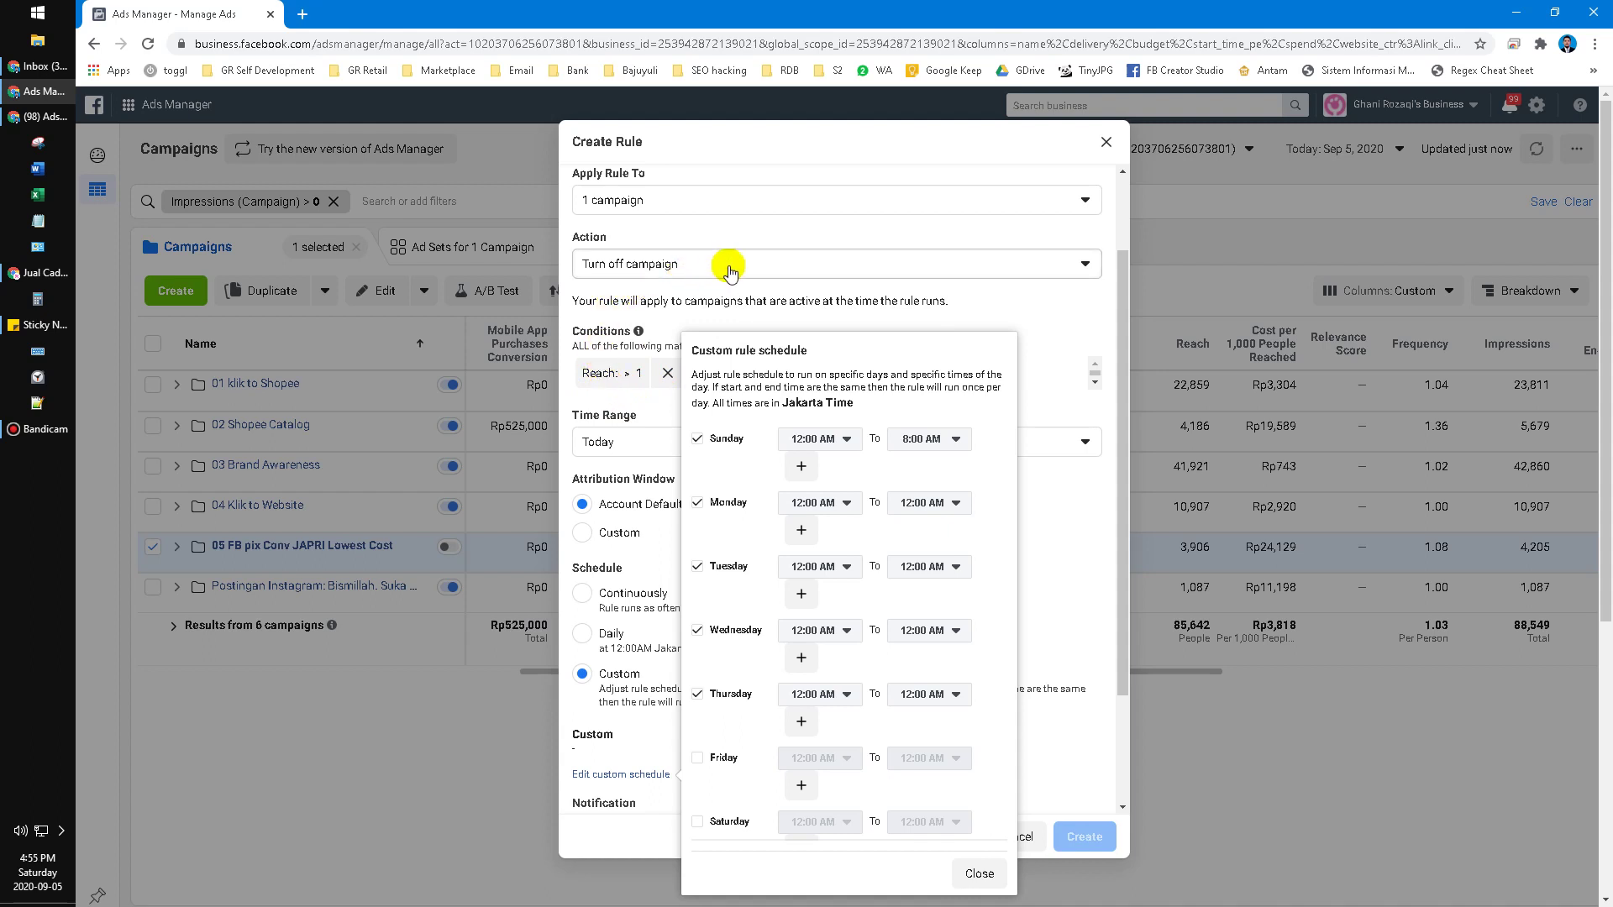
Enable Friday and Saturday and re-tick Monday and Tuesday so all seven days are on
left_click(712, 502)
left_click(713, 565)
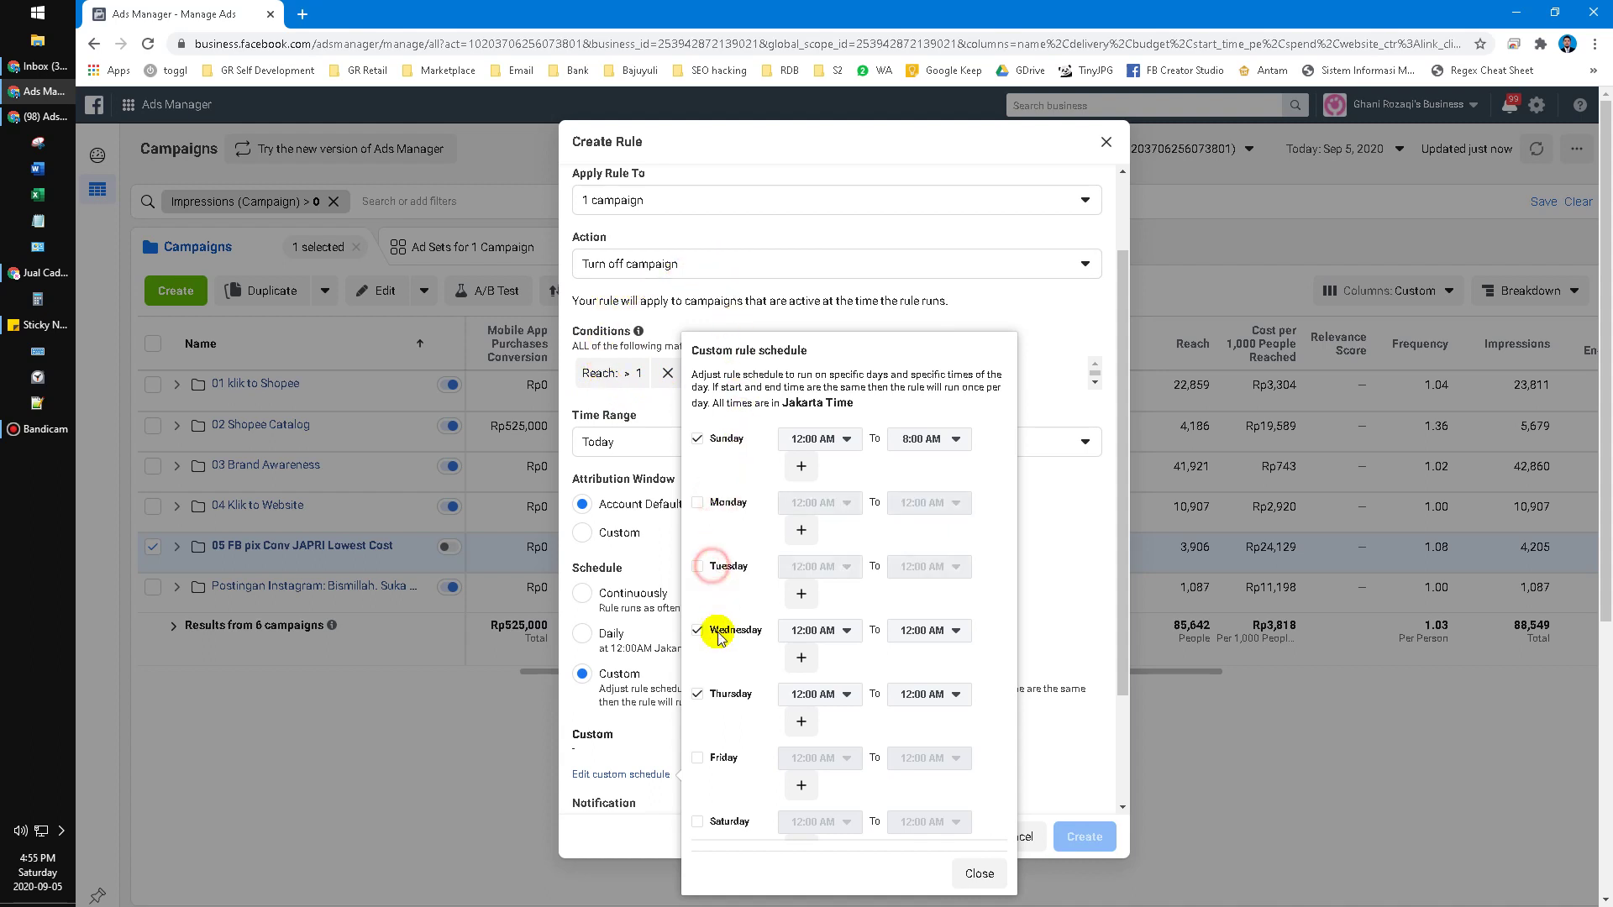
left_click(697, 565)
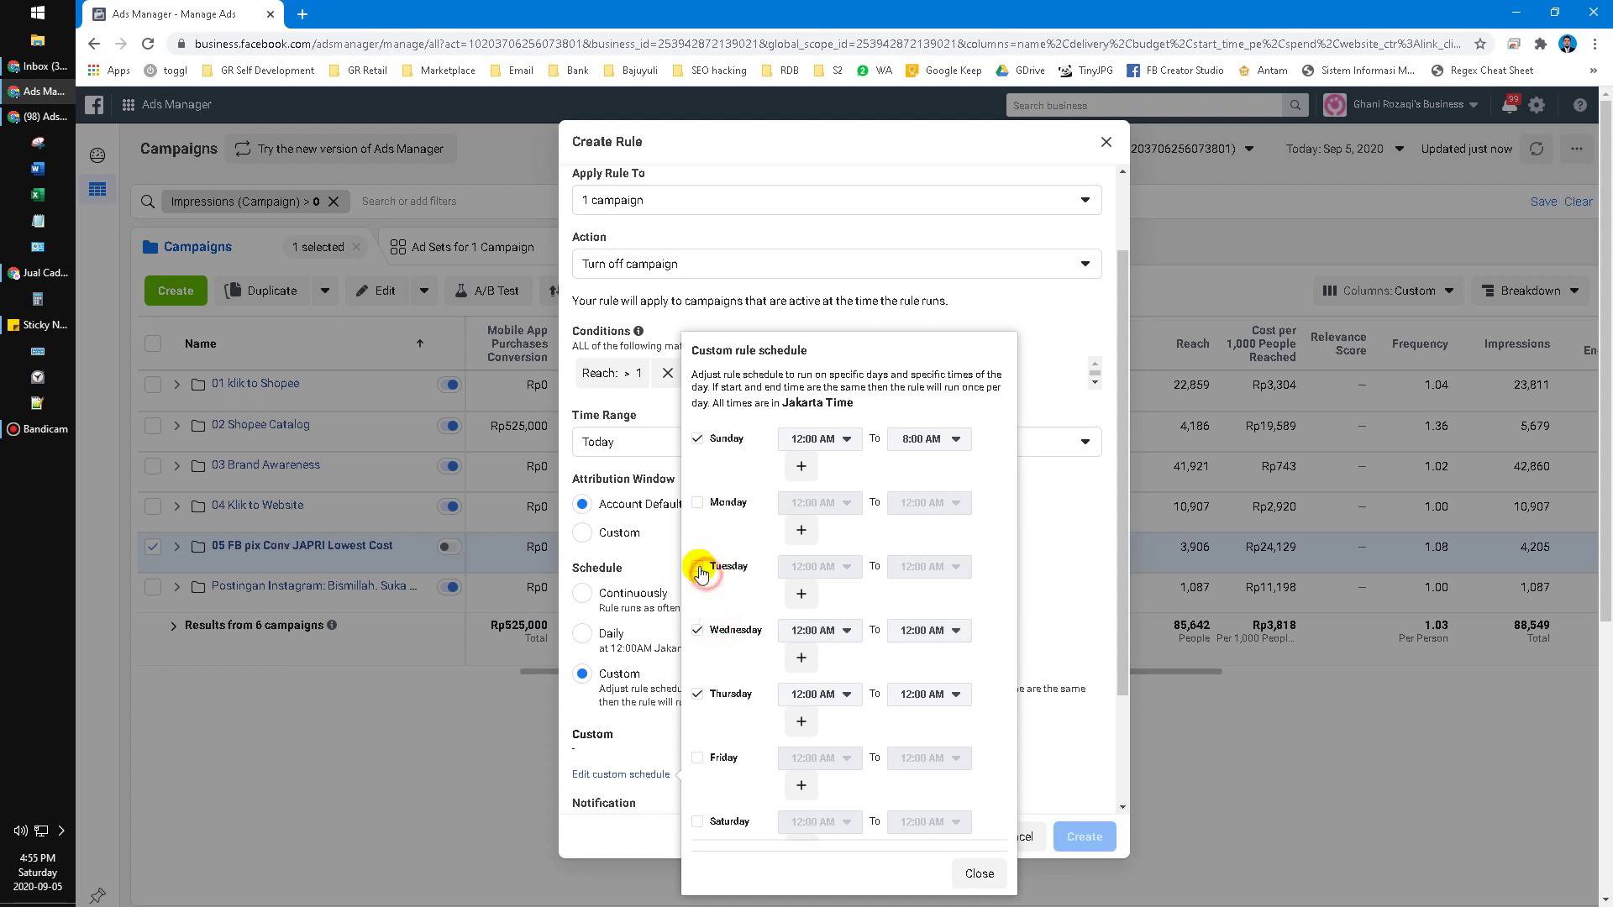
left_click(697, 758)
left_click(698, 822)
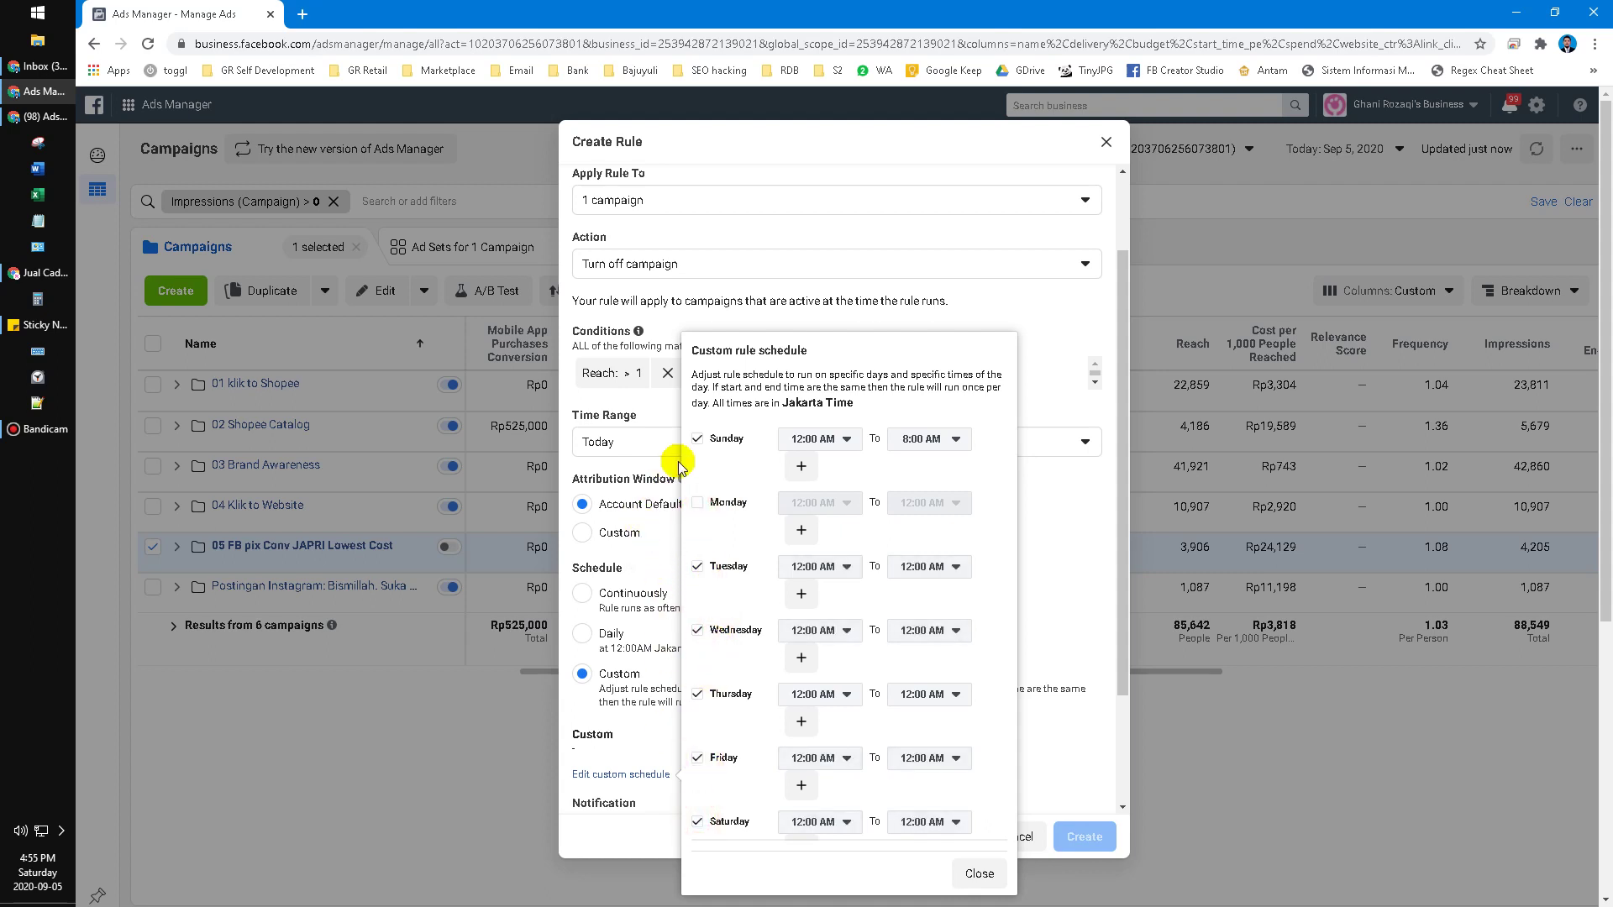
left_click(696, 503)
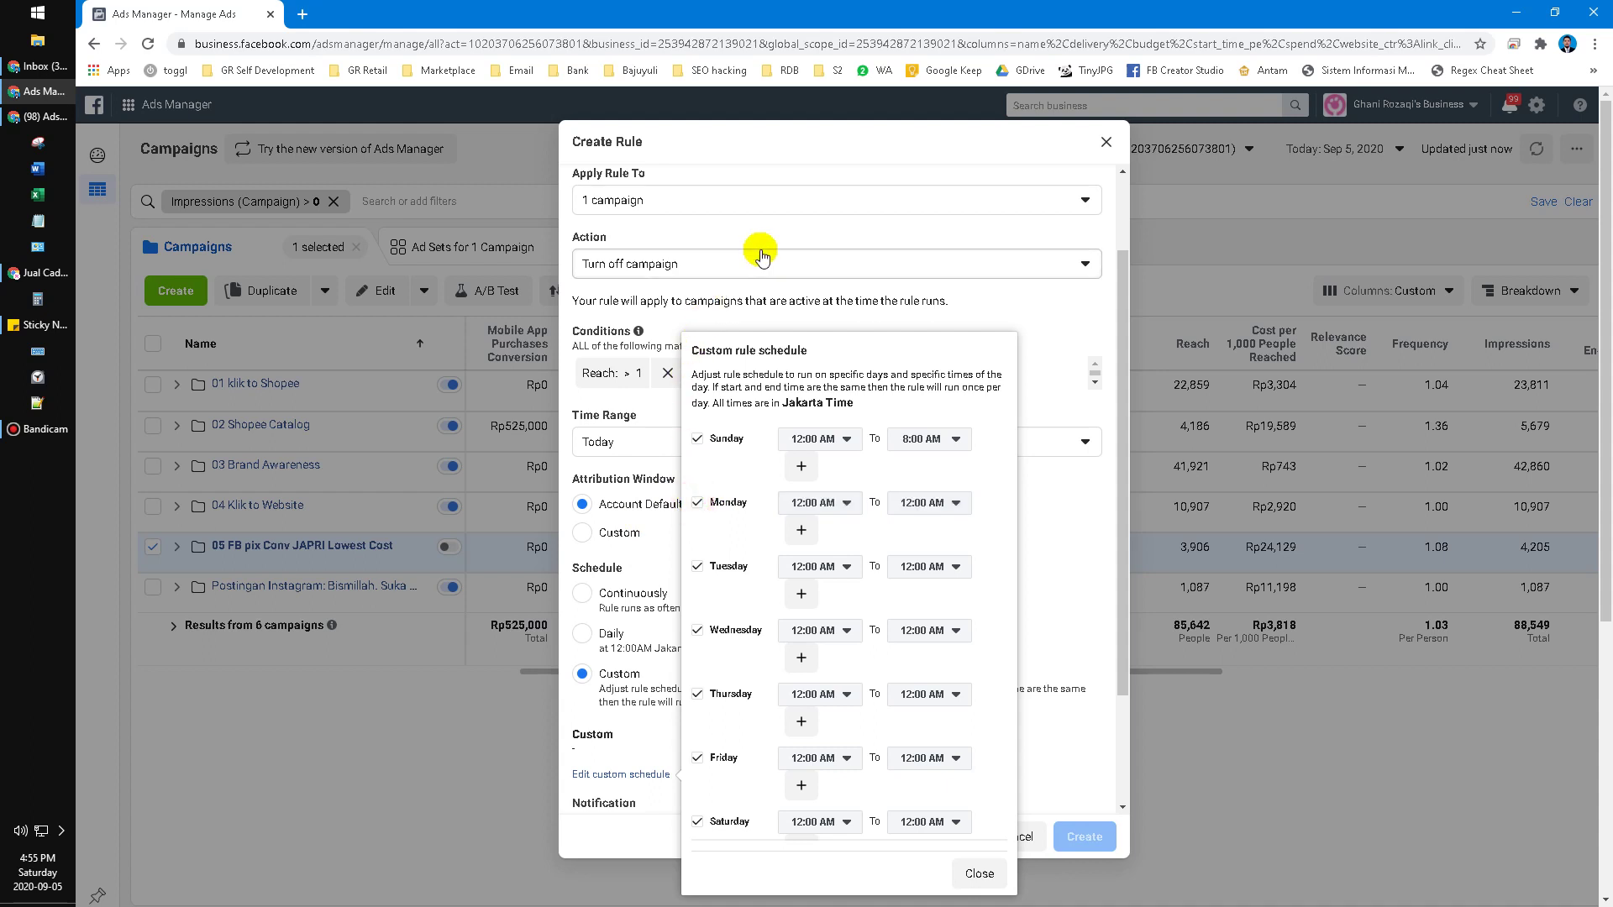
Discard the unfinished rule and start a fresh automated rule for campaign 05
left_click(980, 874)
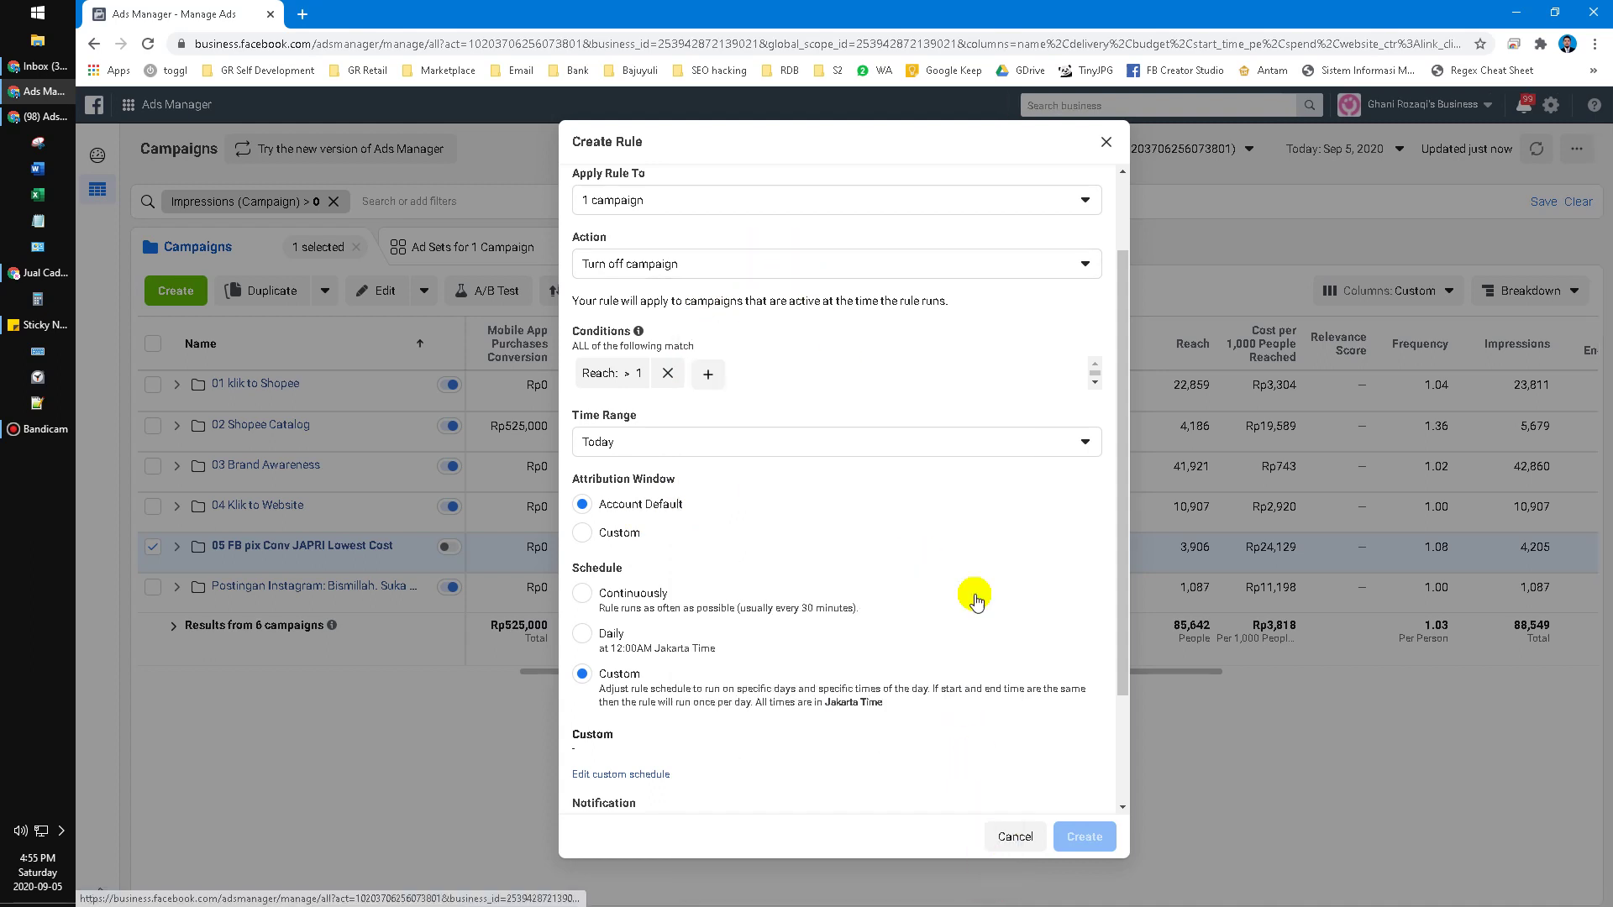
scroll(853, 390, "up", 2)
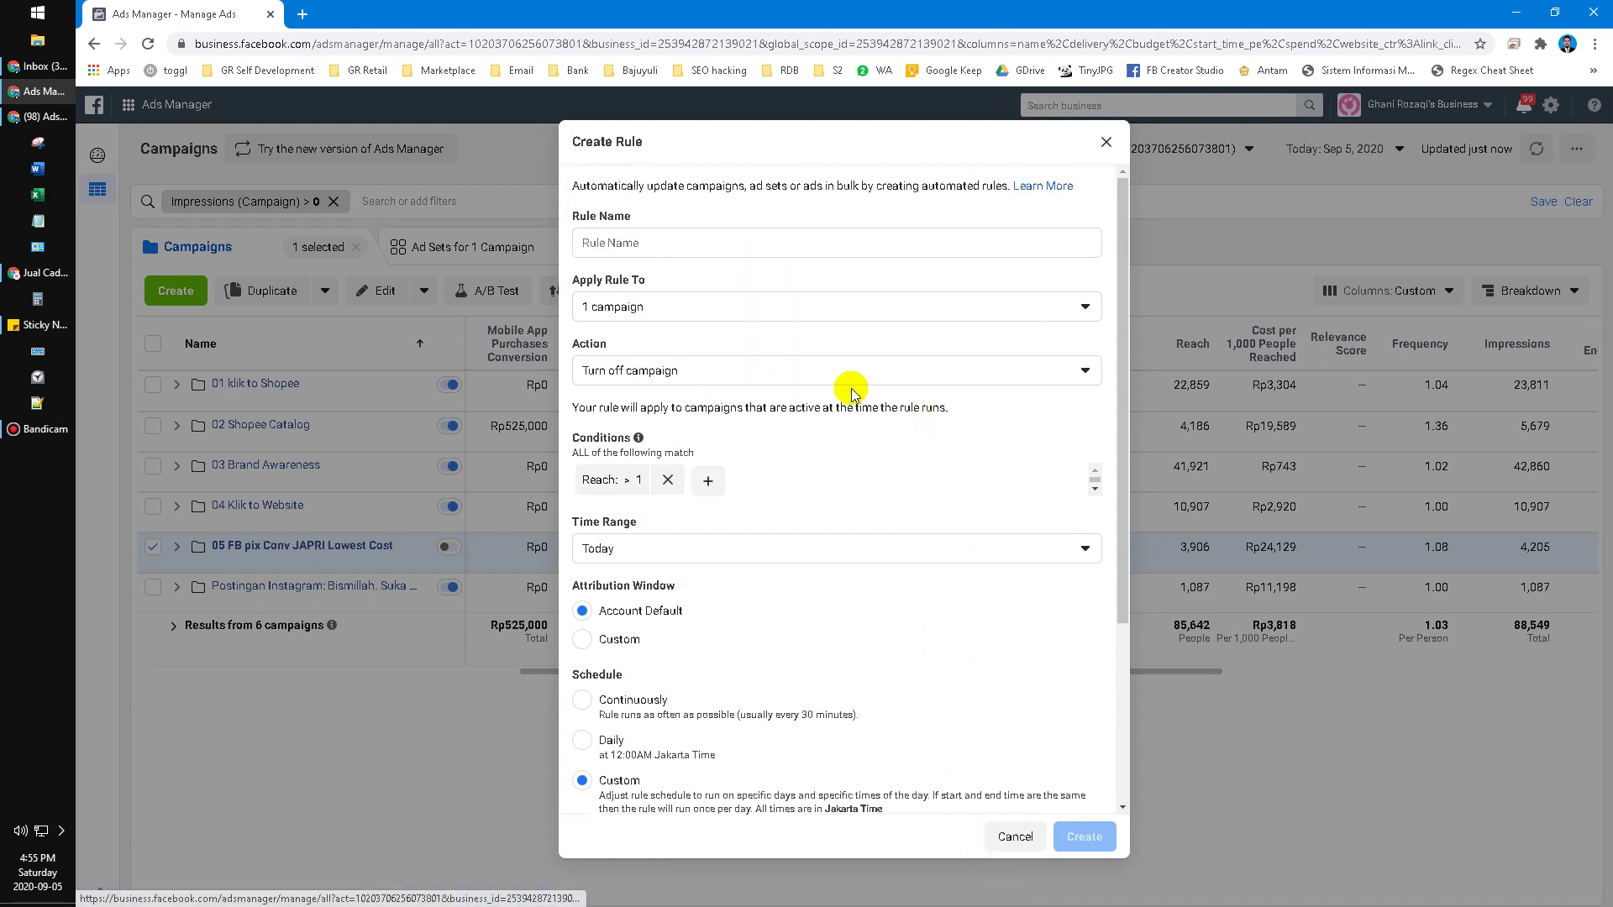
left_click(1105, 142)
left_click(676, 290)
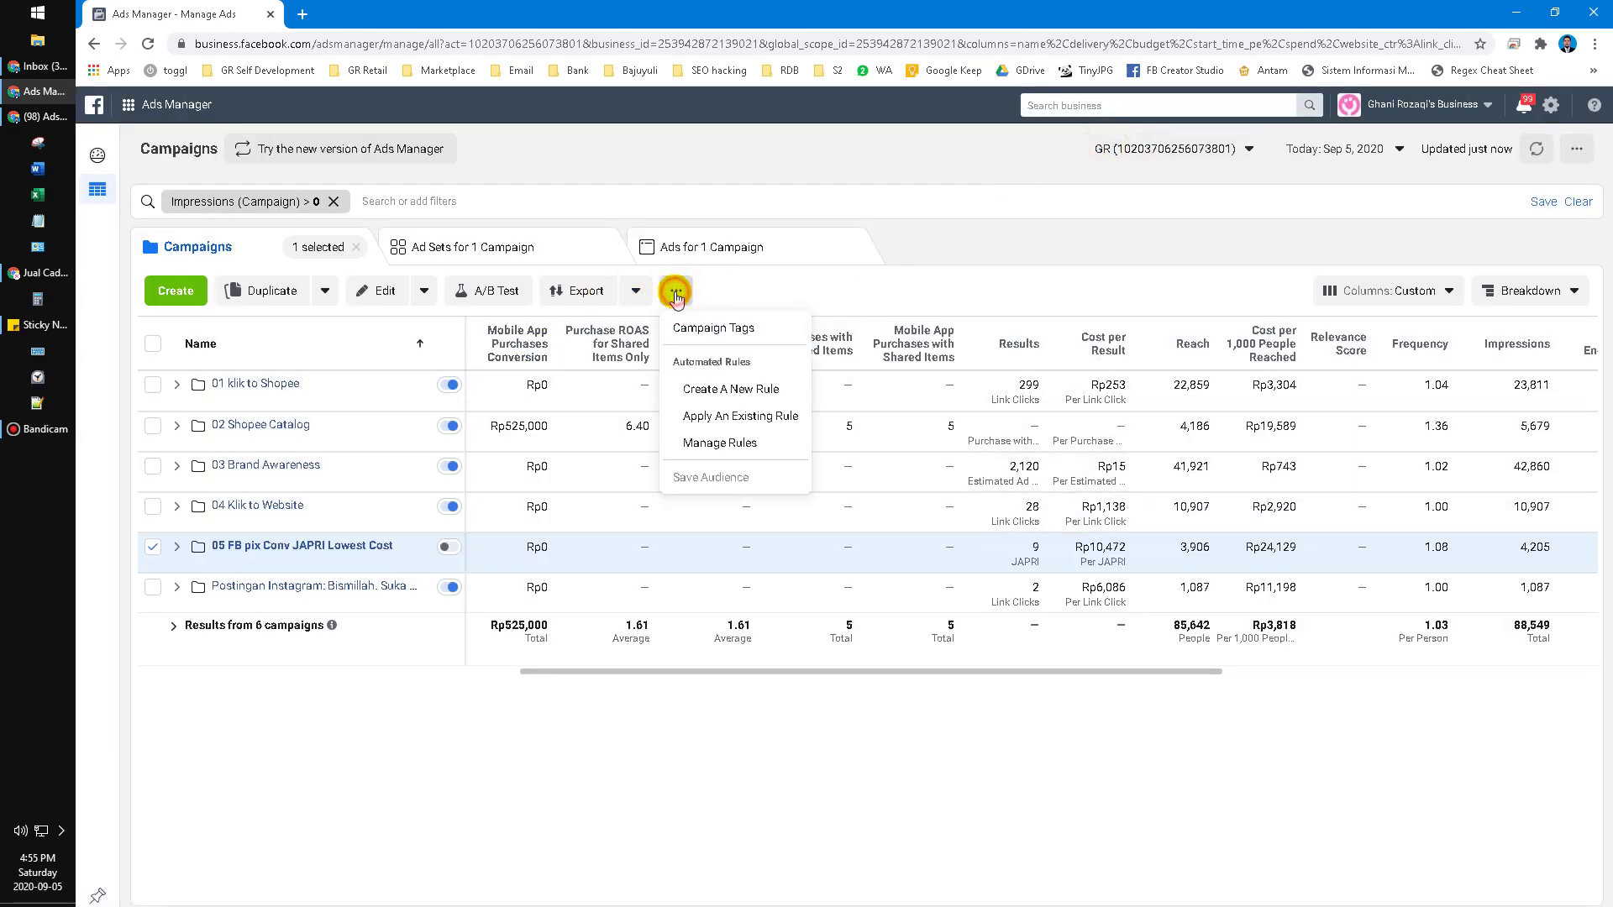
left_click(706, 391)
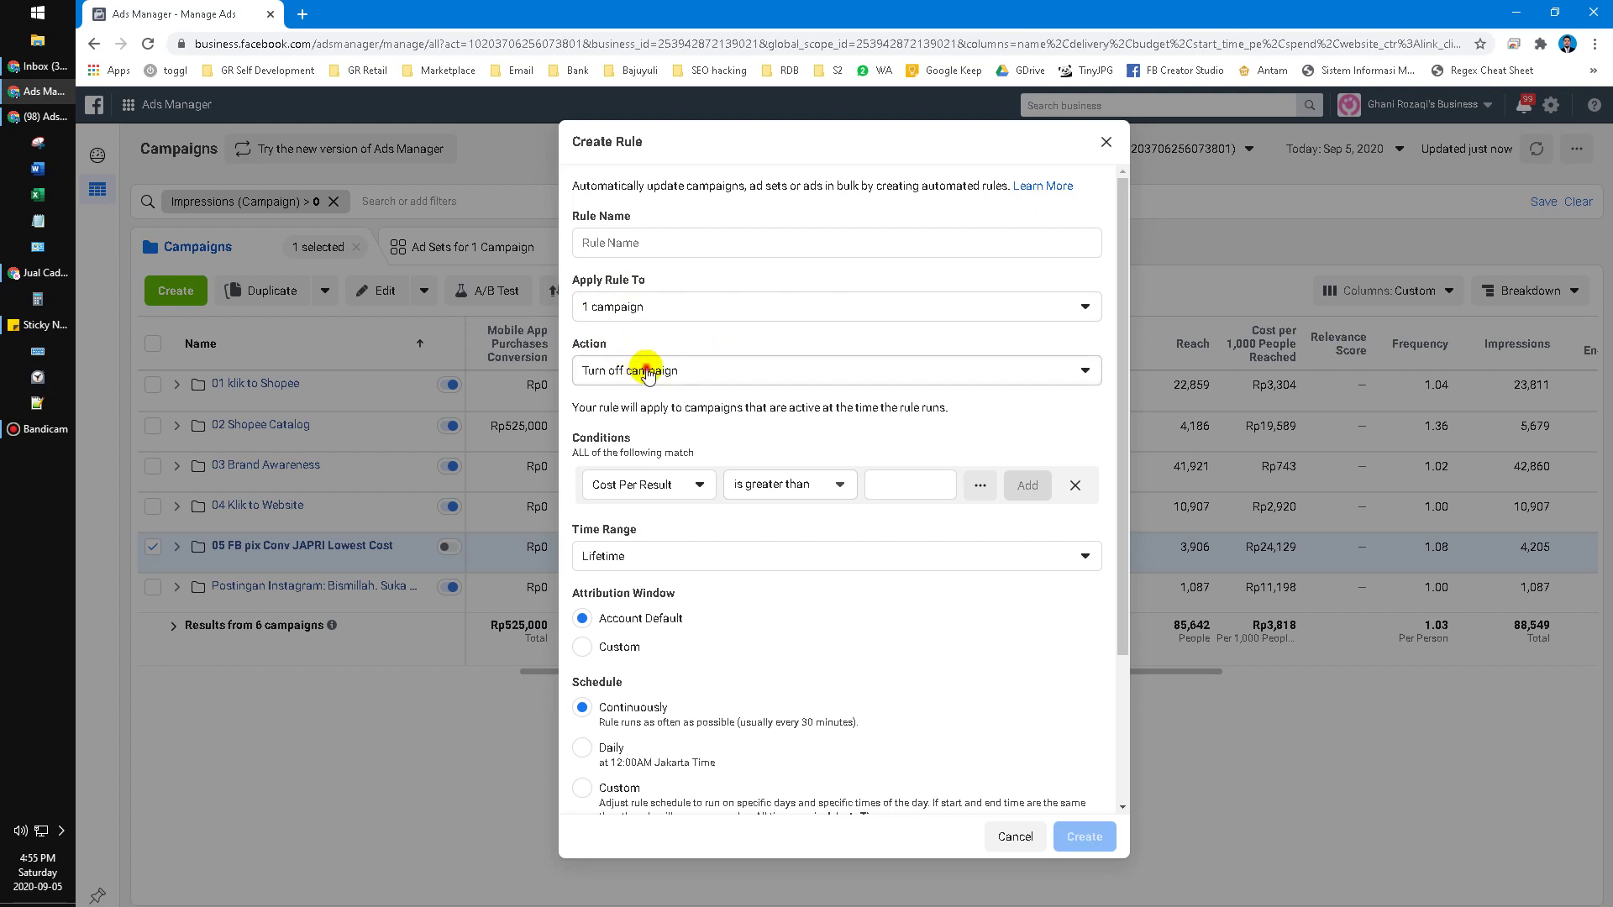
Set the rule action to Turn on campaign with Reach as the condition metric
left_click(630, 367)
left_click(662, 436)
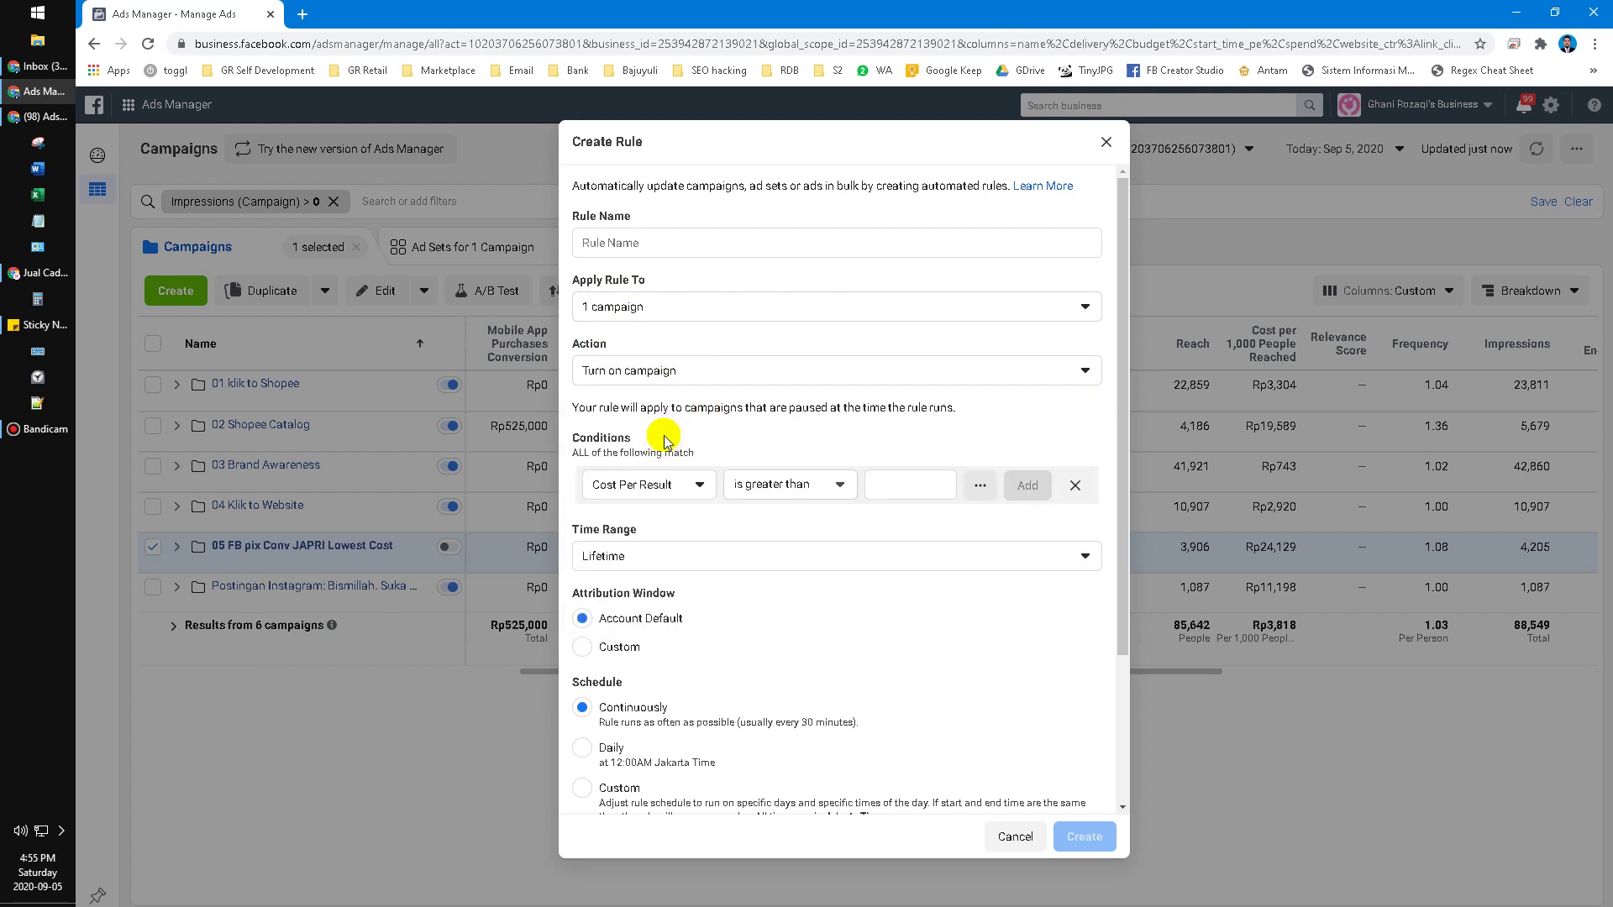
left_click(637, 485)
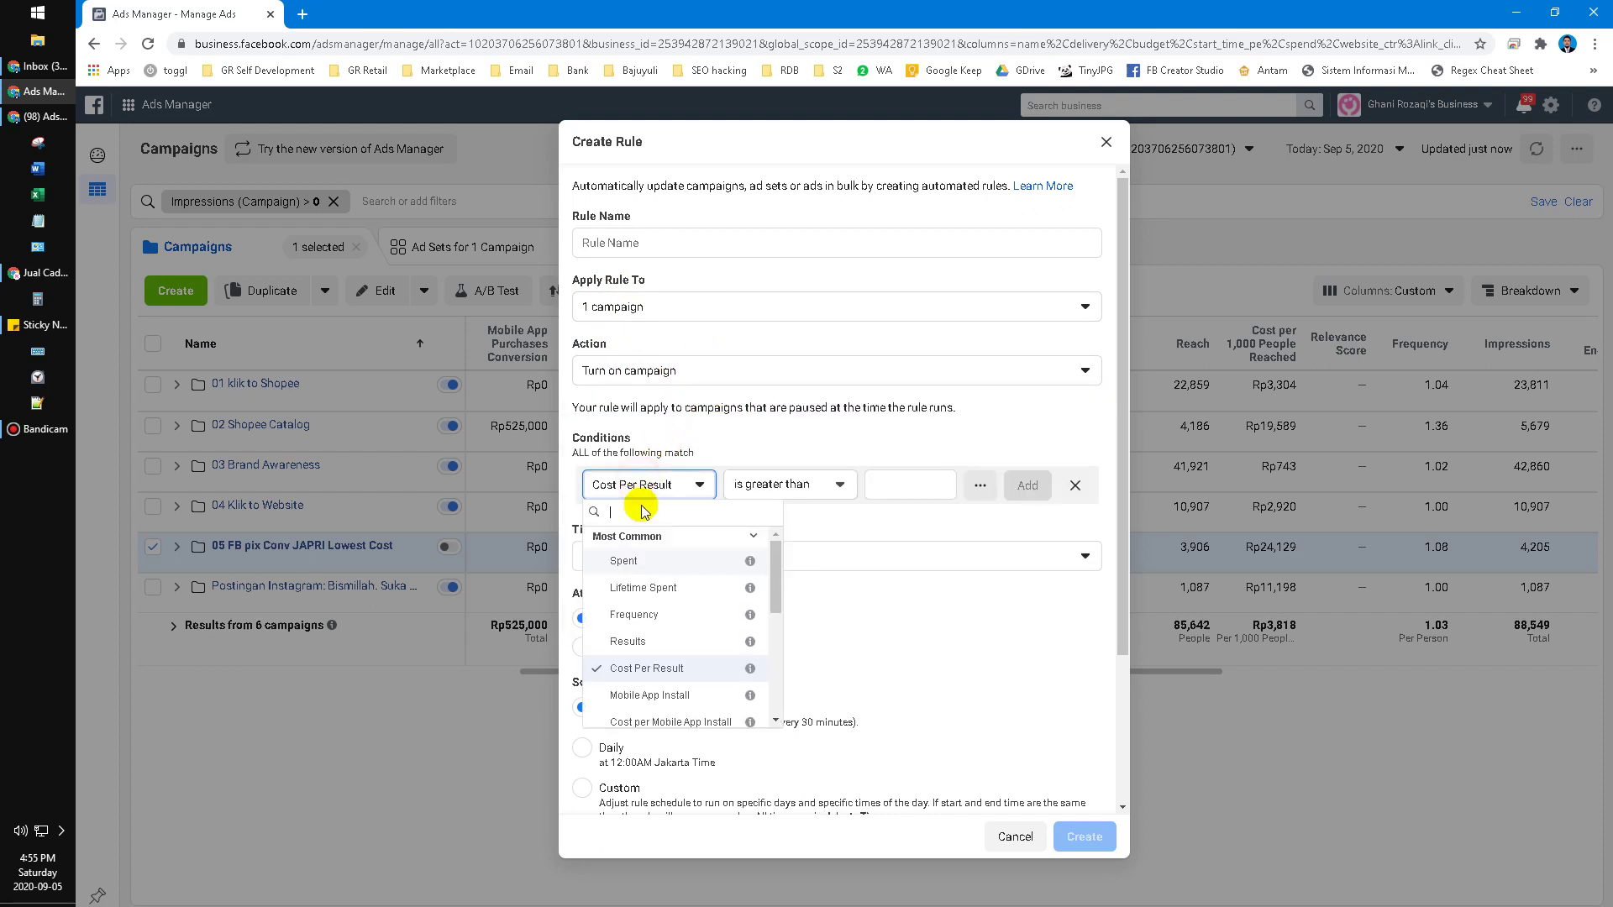
scroll(676, 615, "down", 5)
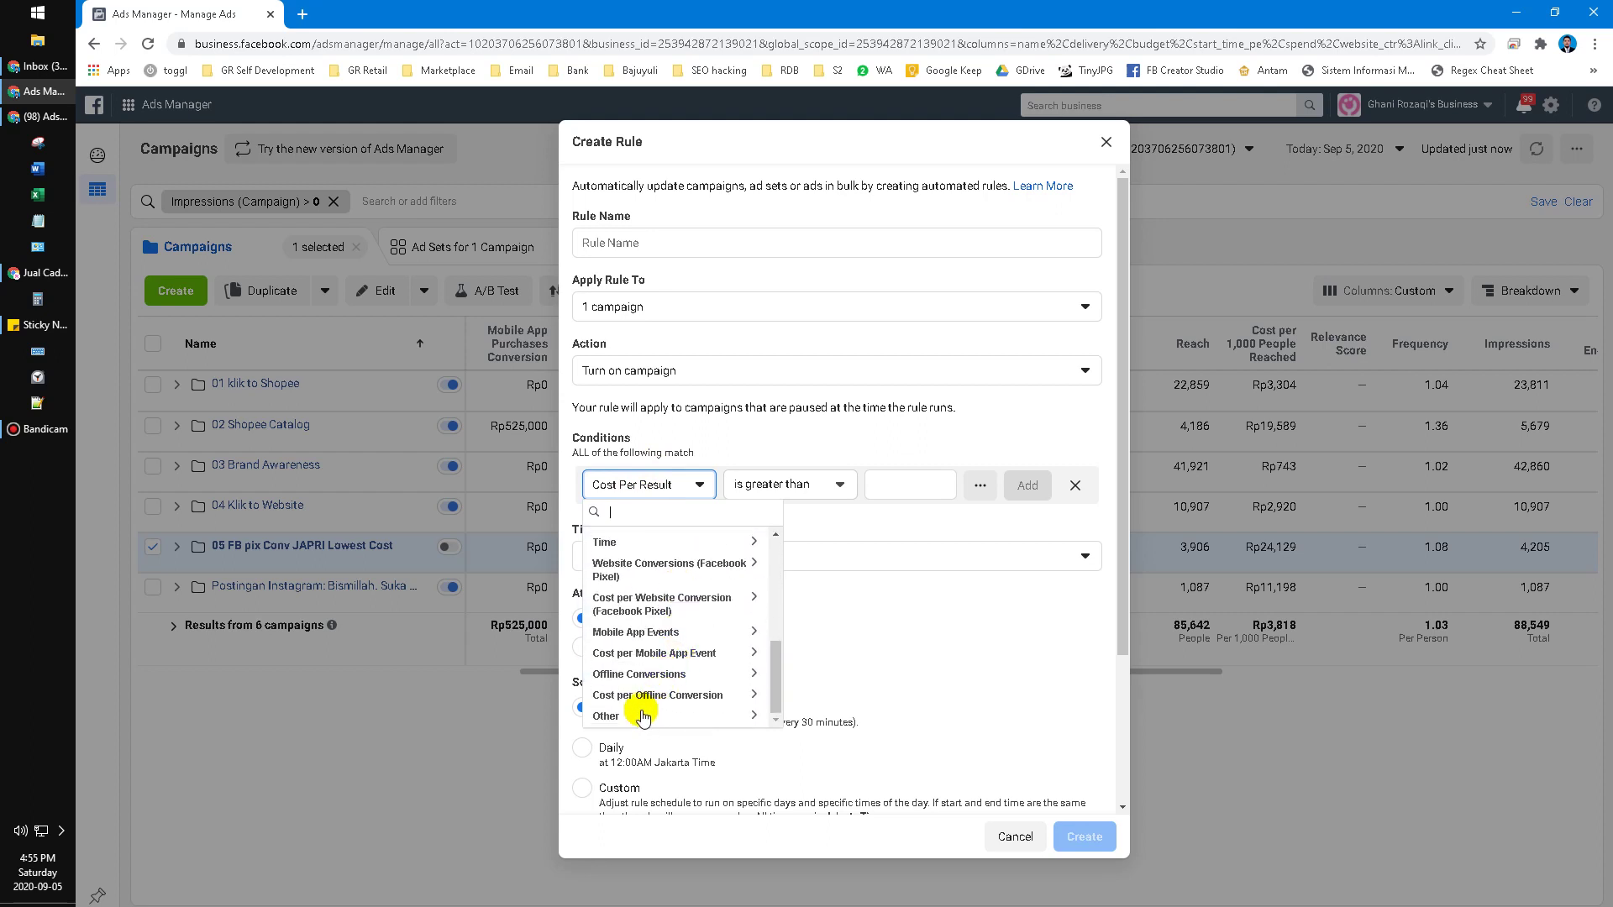
left_click(637, 713)
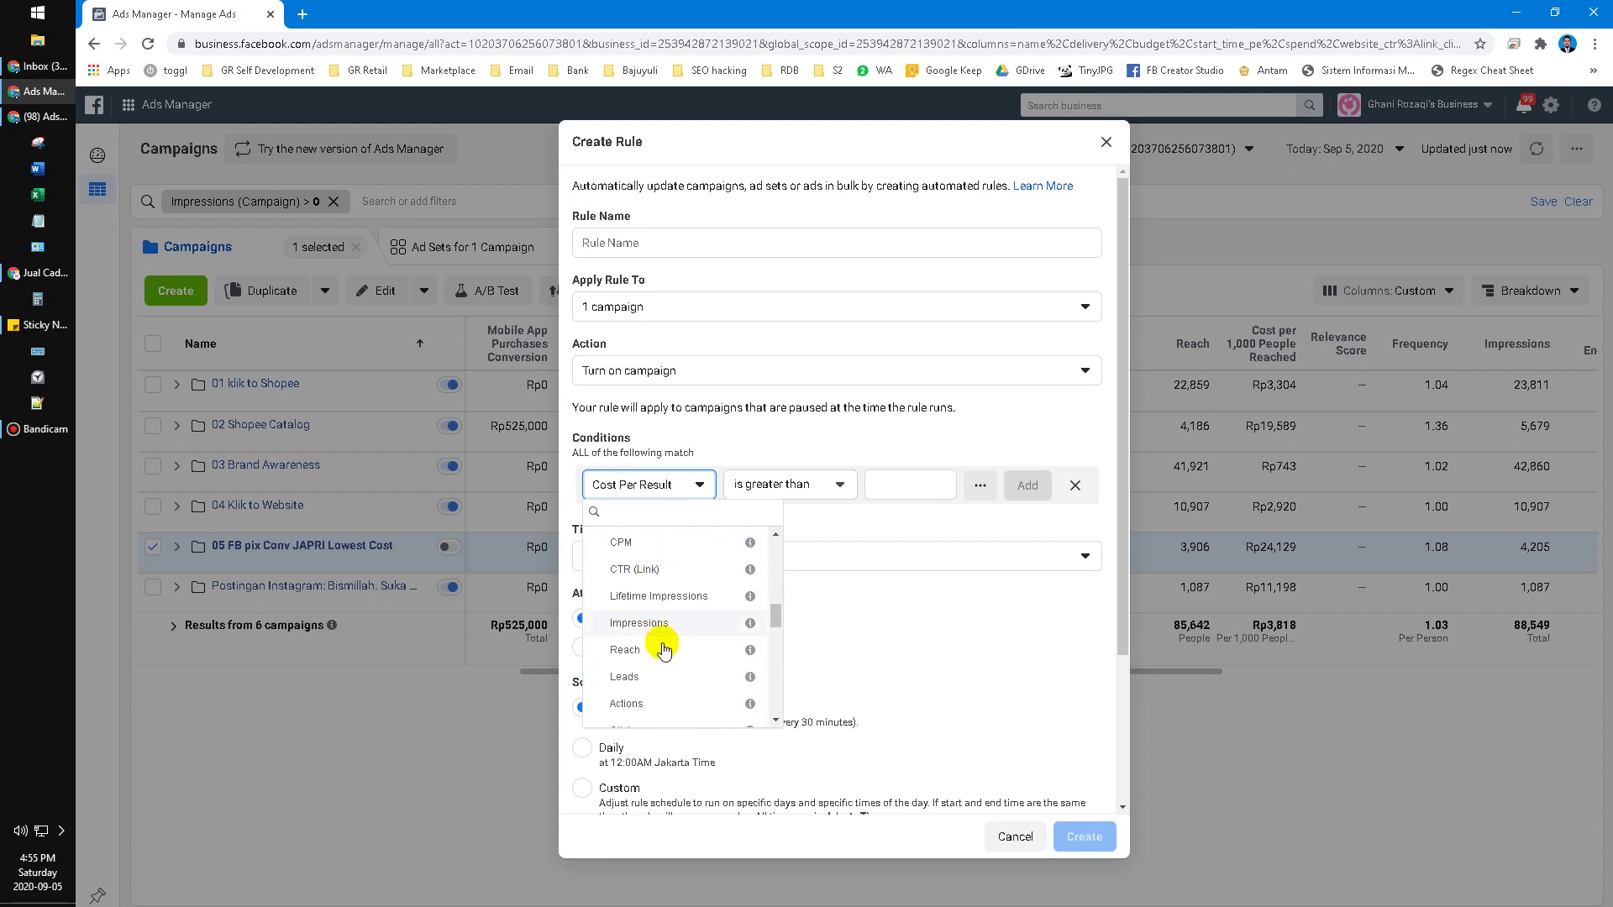
left_click(653, 652)
Make the condition Reach is smaller than 10000000
left_click(777, 485)
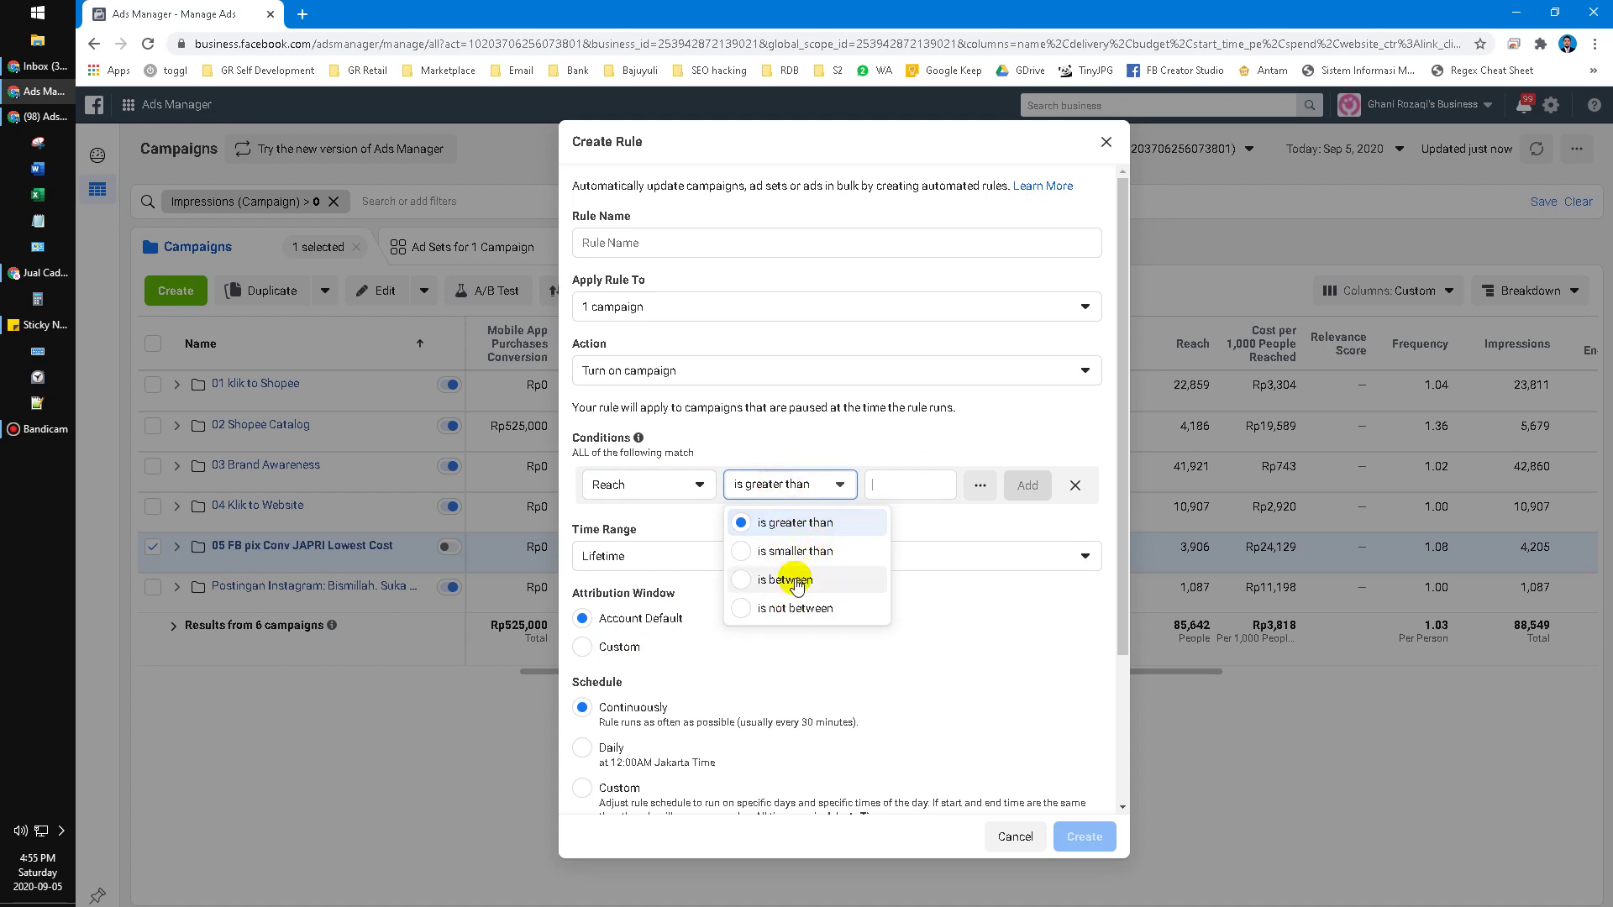
left_click(790, 551)
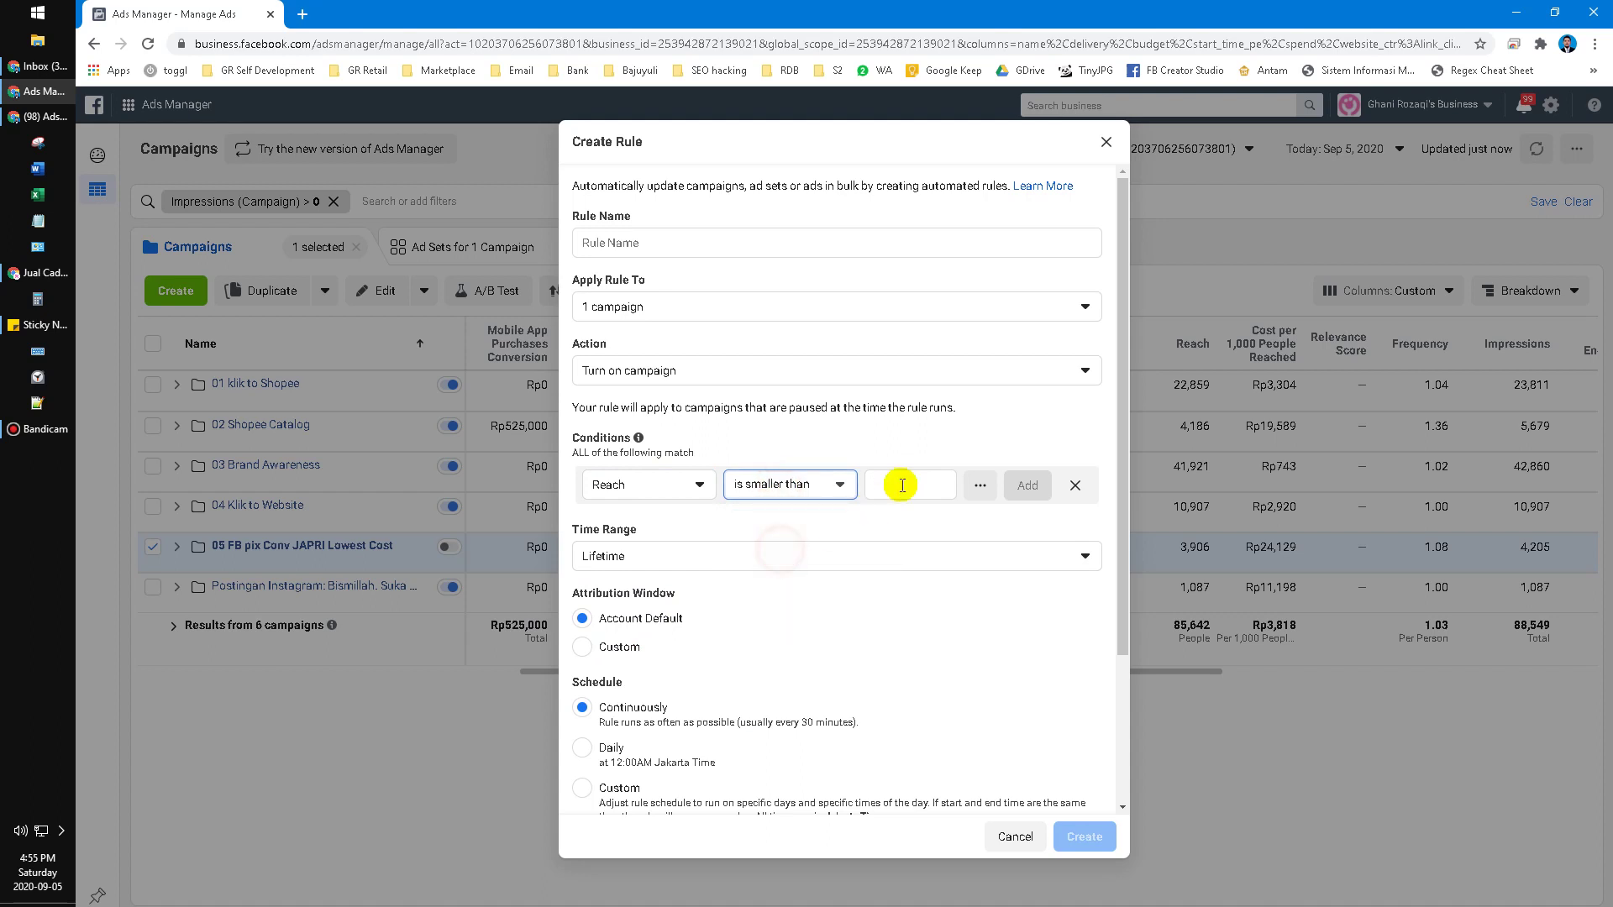
left_click(944, 476)
type("100")
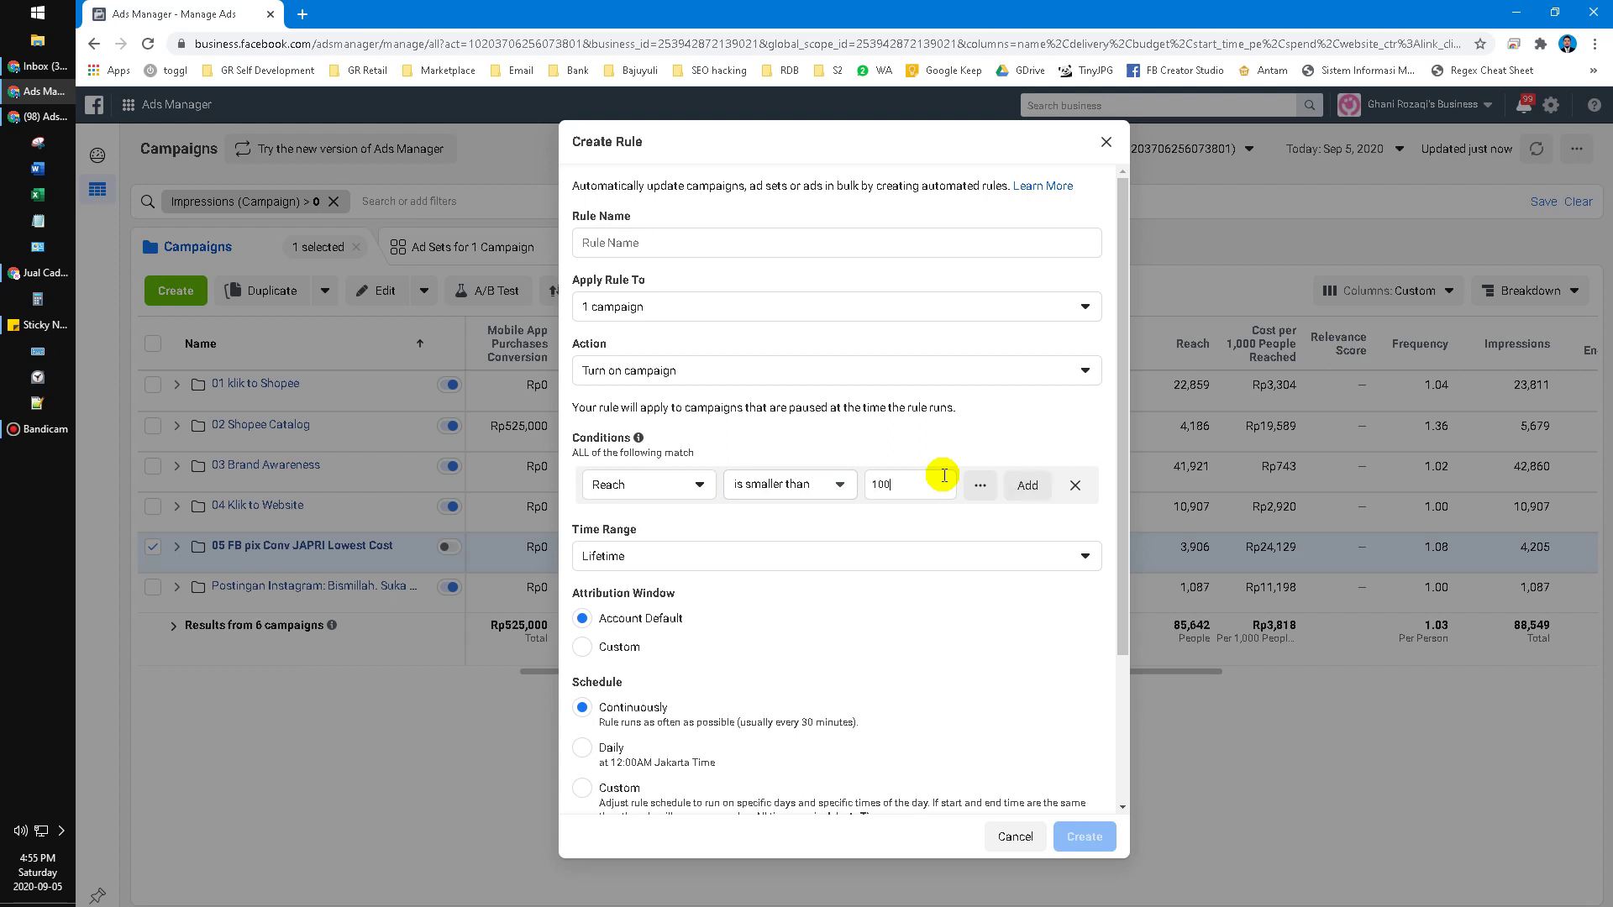
type("00000")
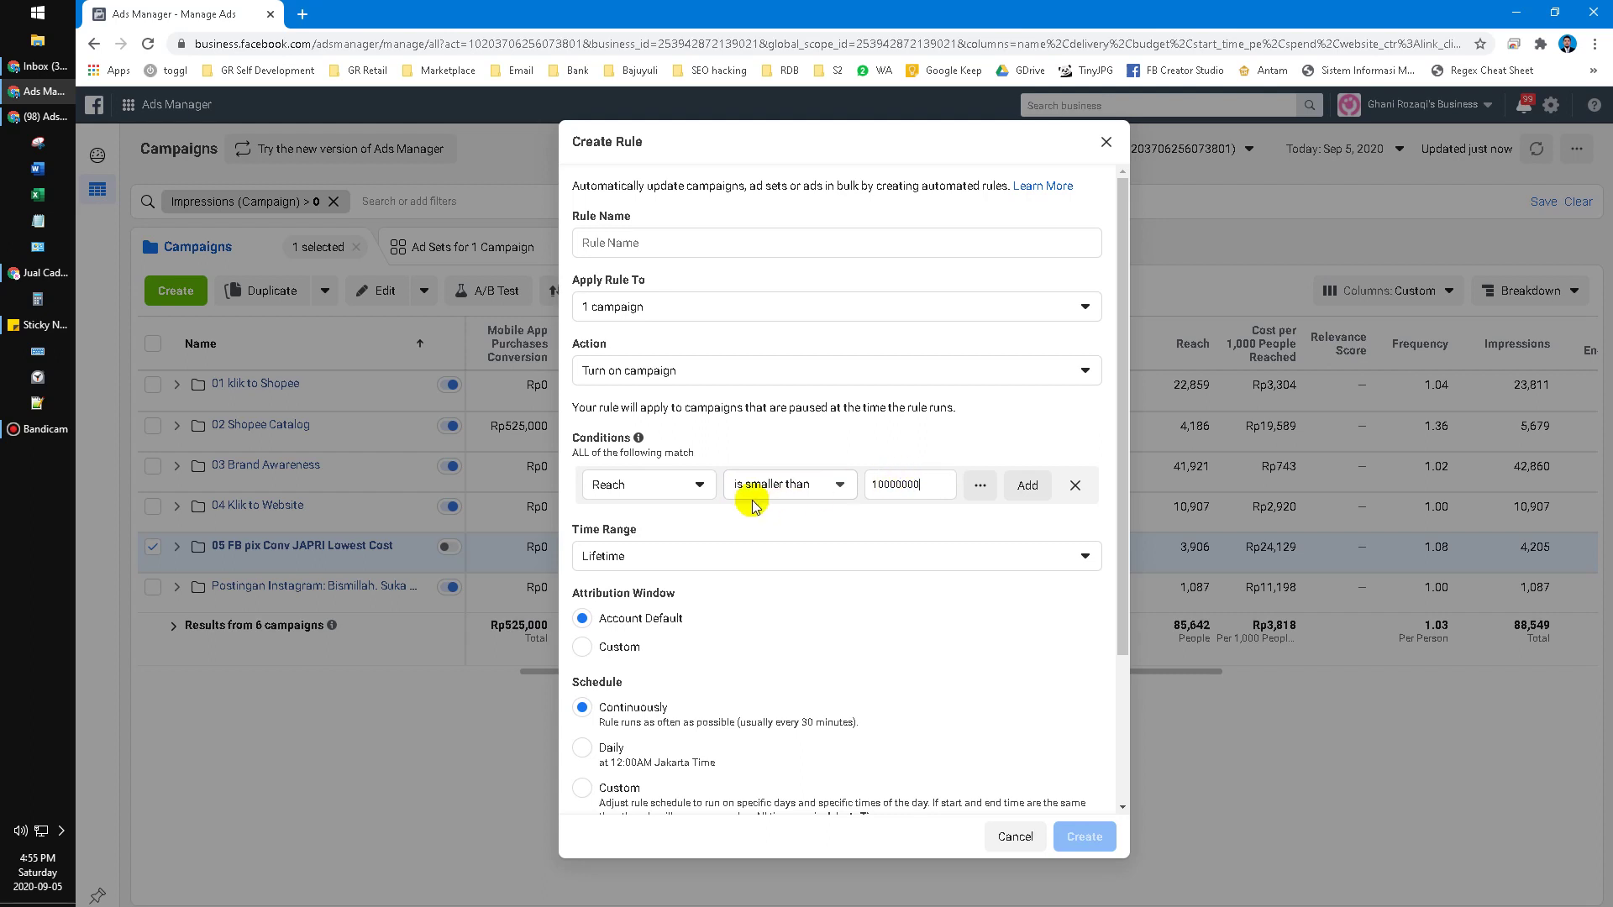
left_click(937, 489)
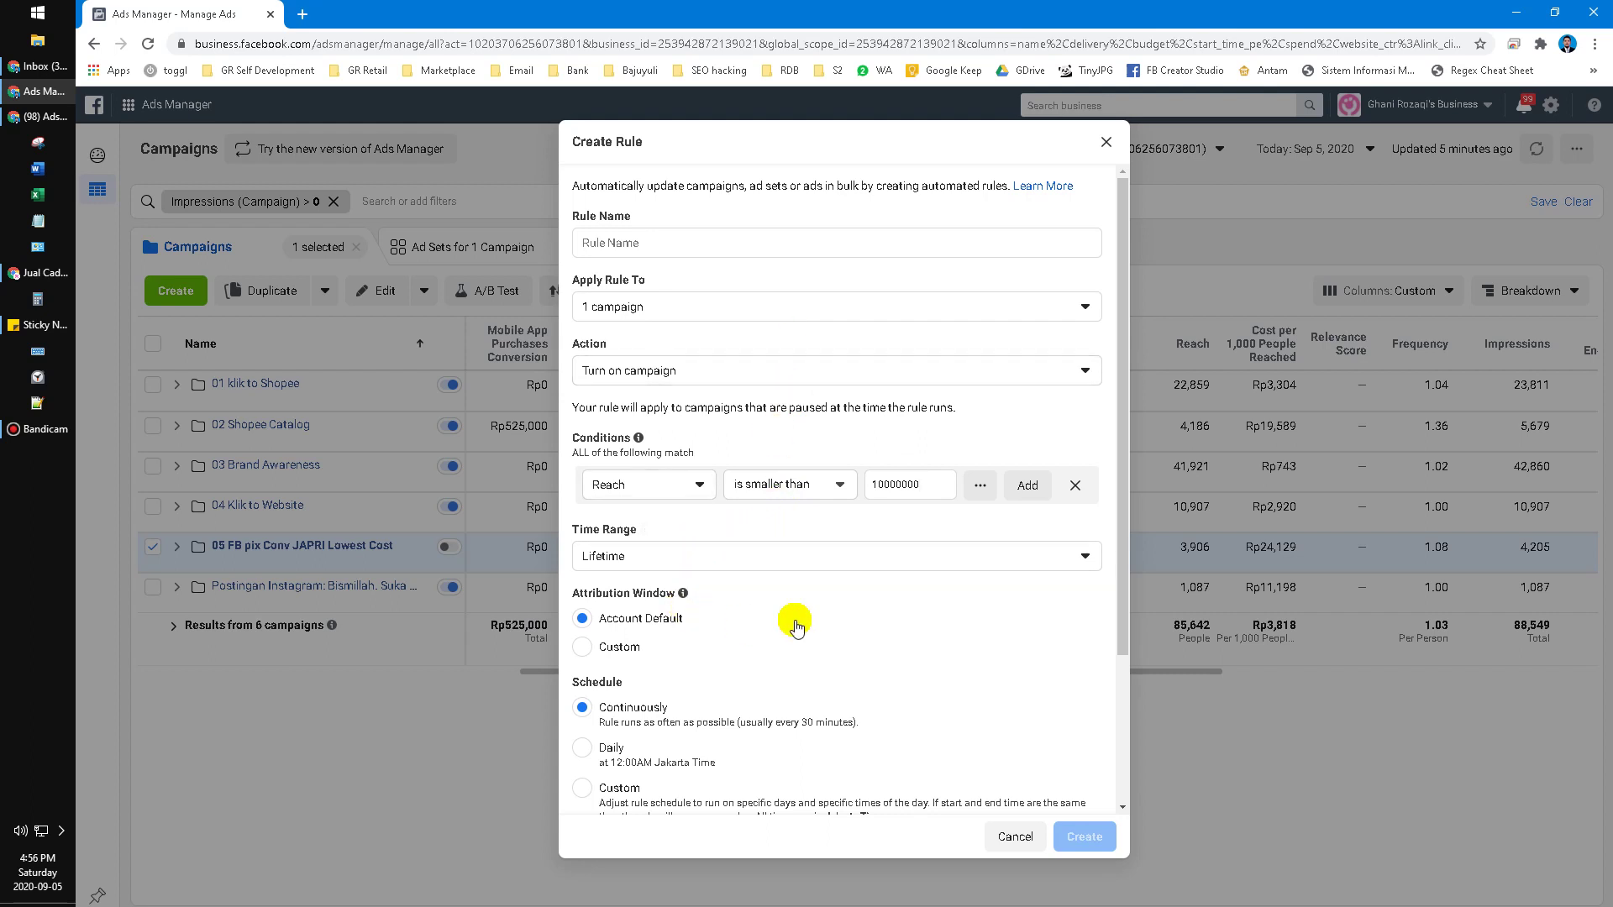
Add the Reach condition, switch to a Custom schedule, and open the schedule editor
scroll(722, 664, "down", 2)
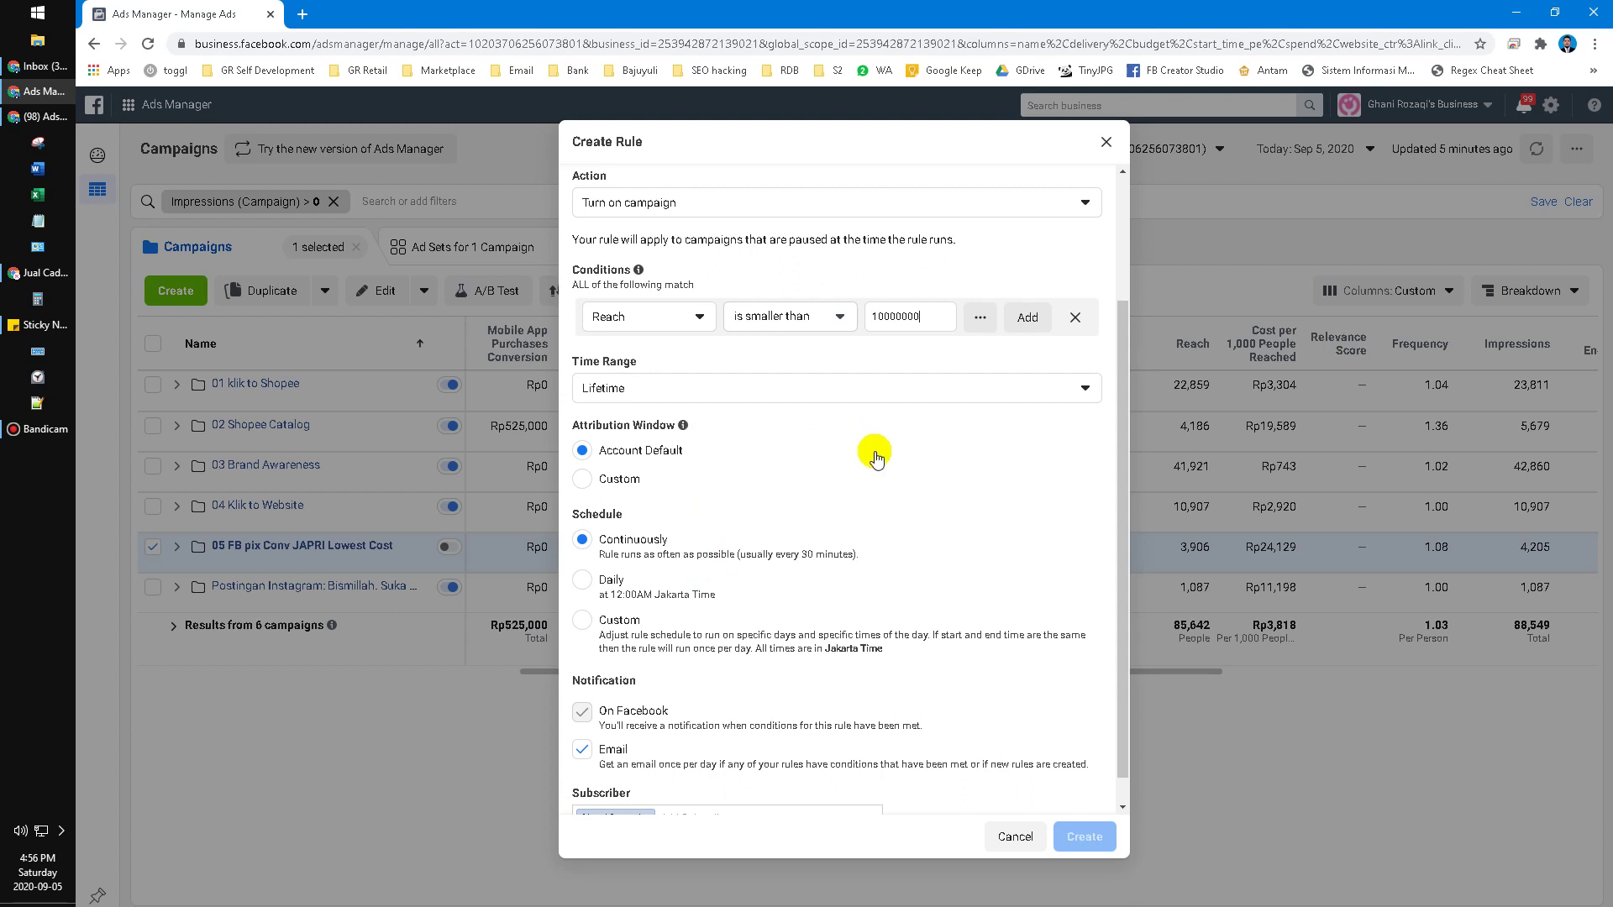
scroll(869, 441, "down", 1)
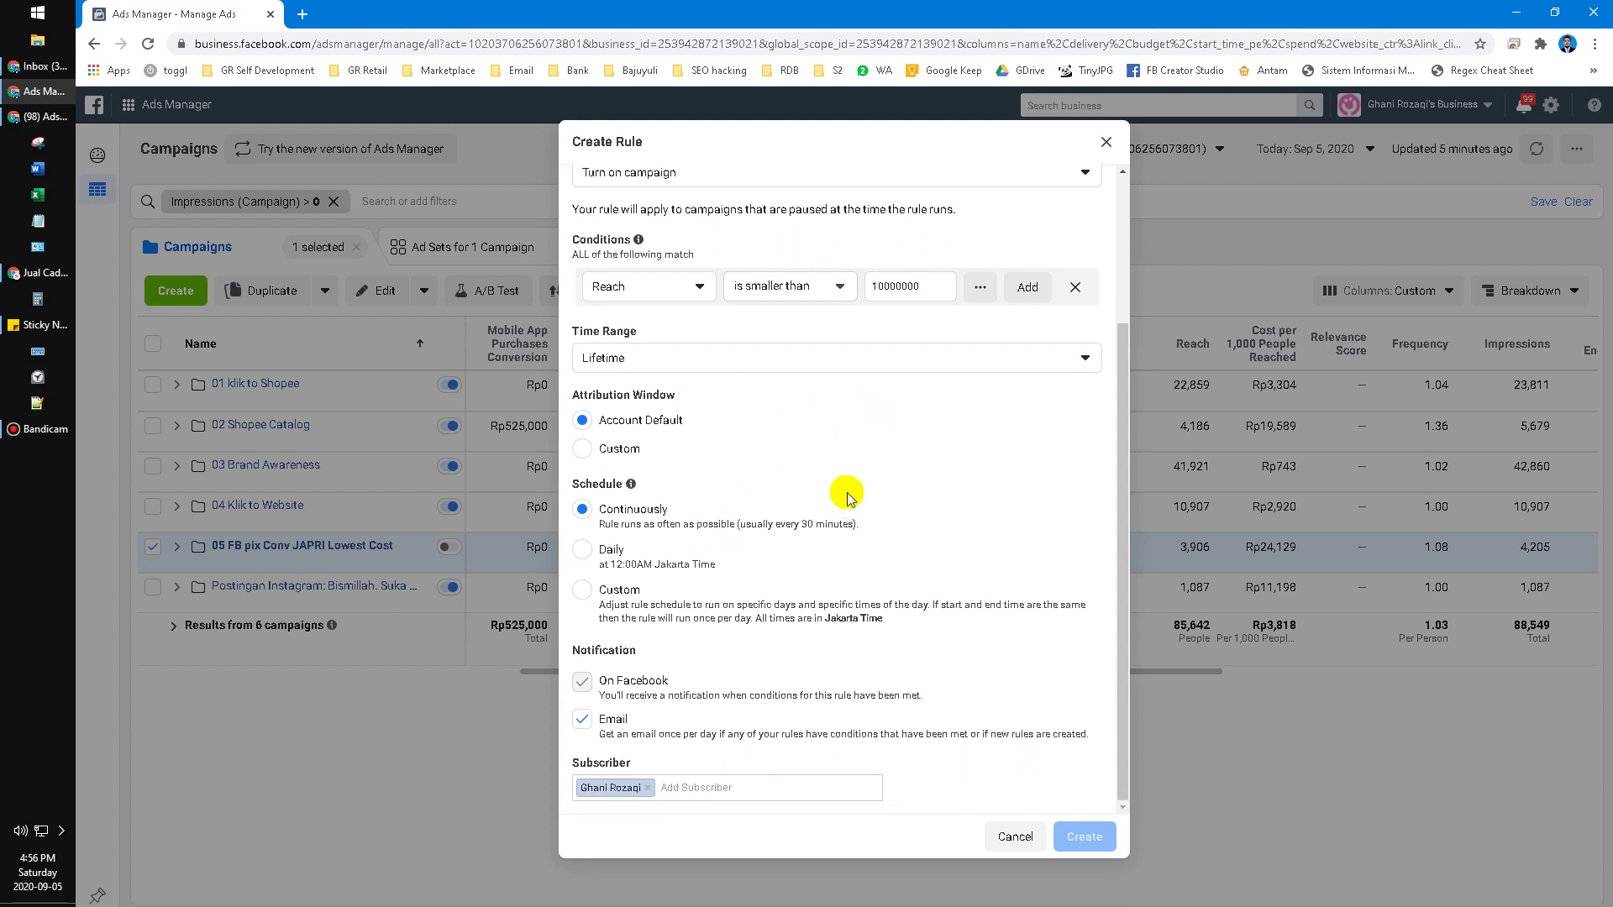
left_click(586, 598)
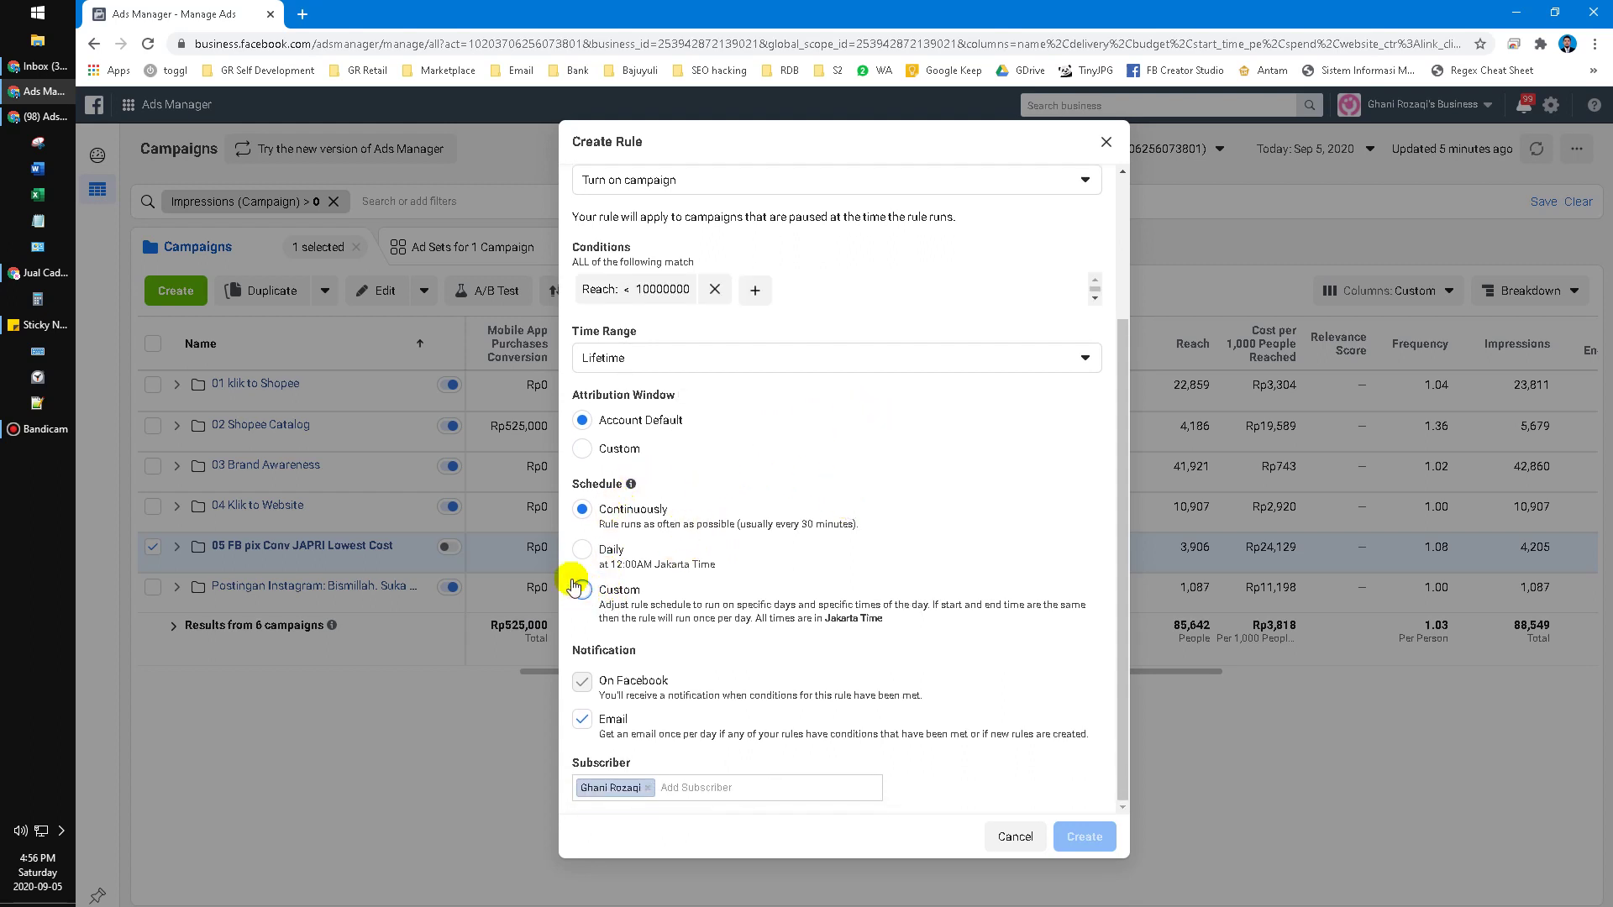
left_click(592, 586)
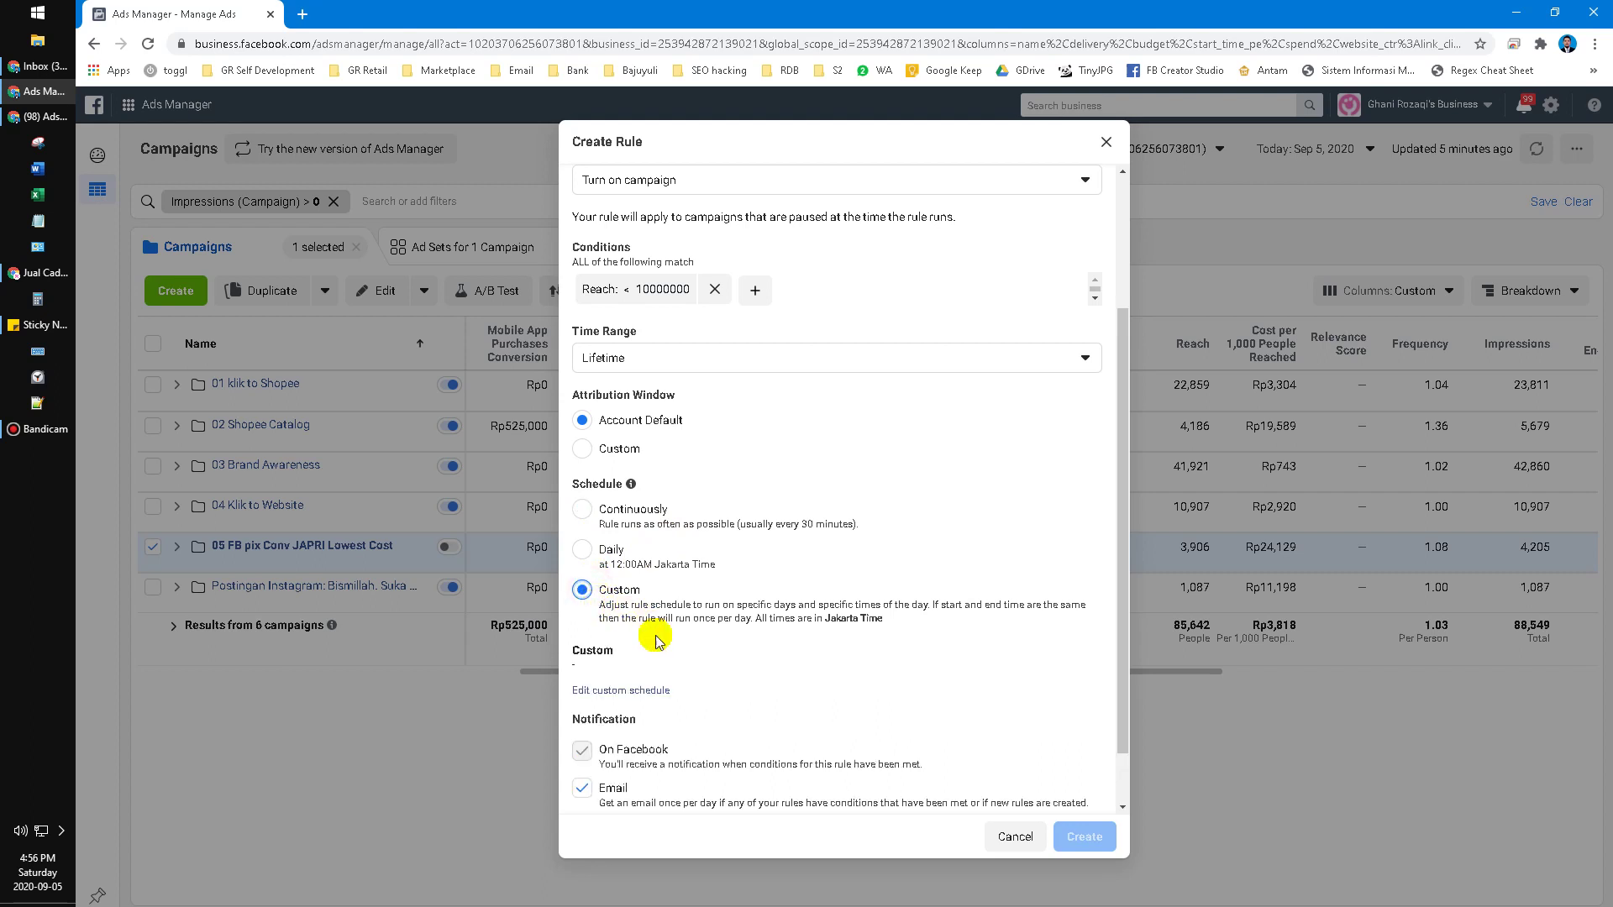
left_click(636, 690)
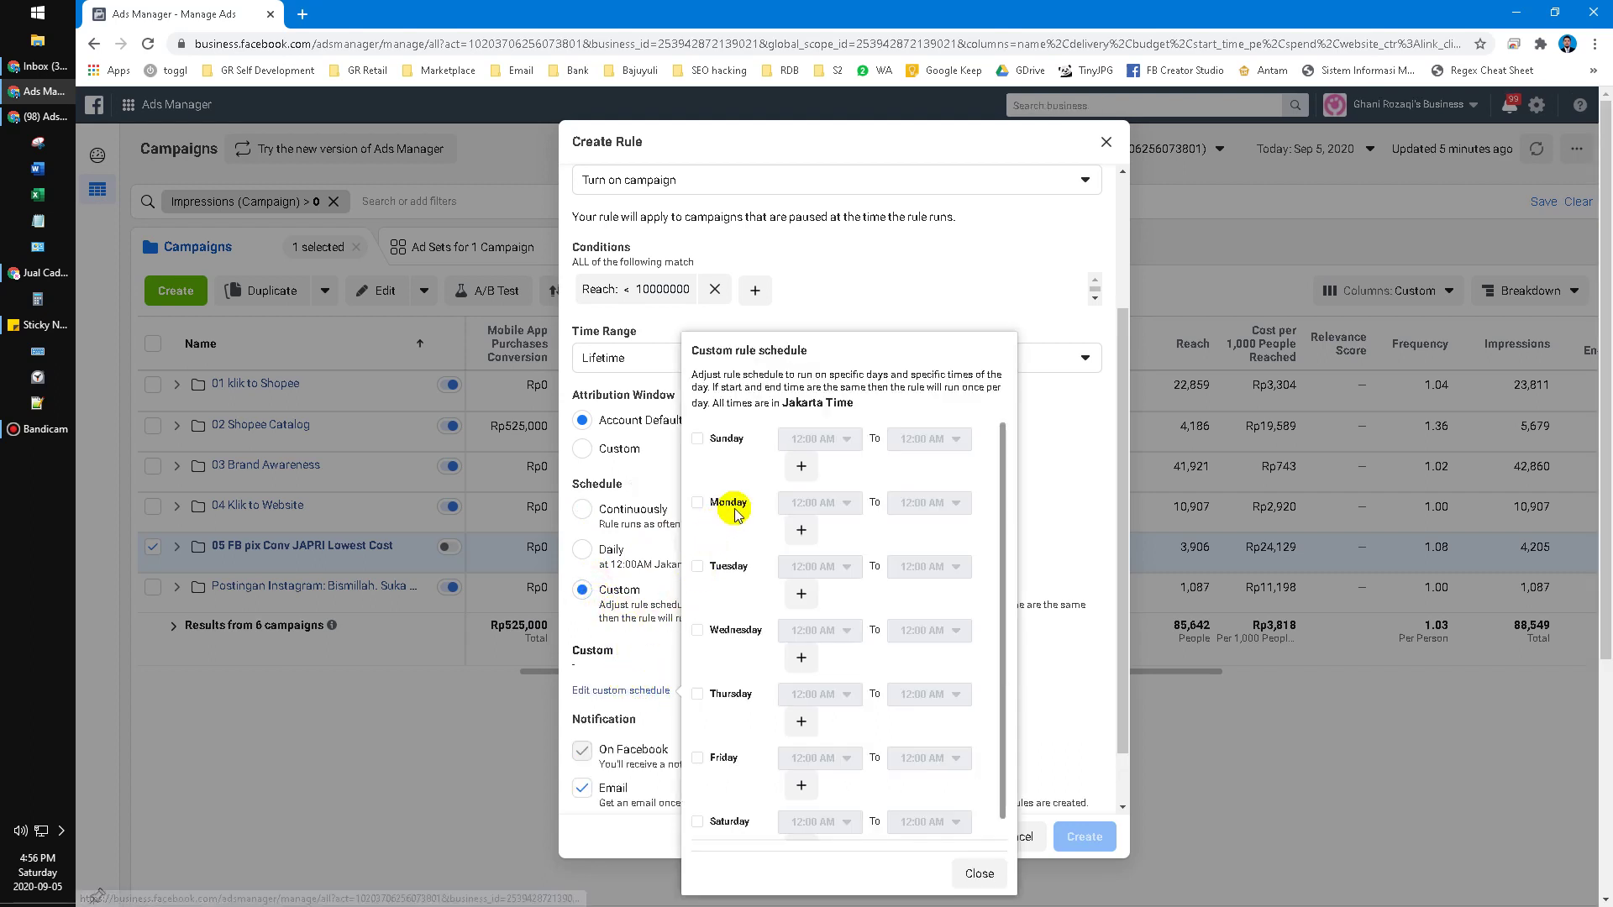
Enable Sunday with a window from 8:00 AM to 5:00 PM
scroll(664, 445, "up", 3)
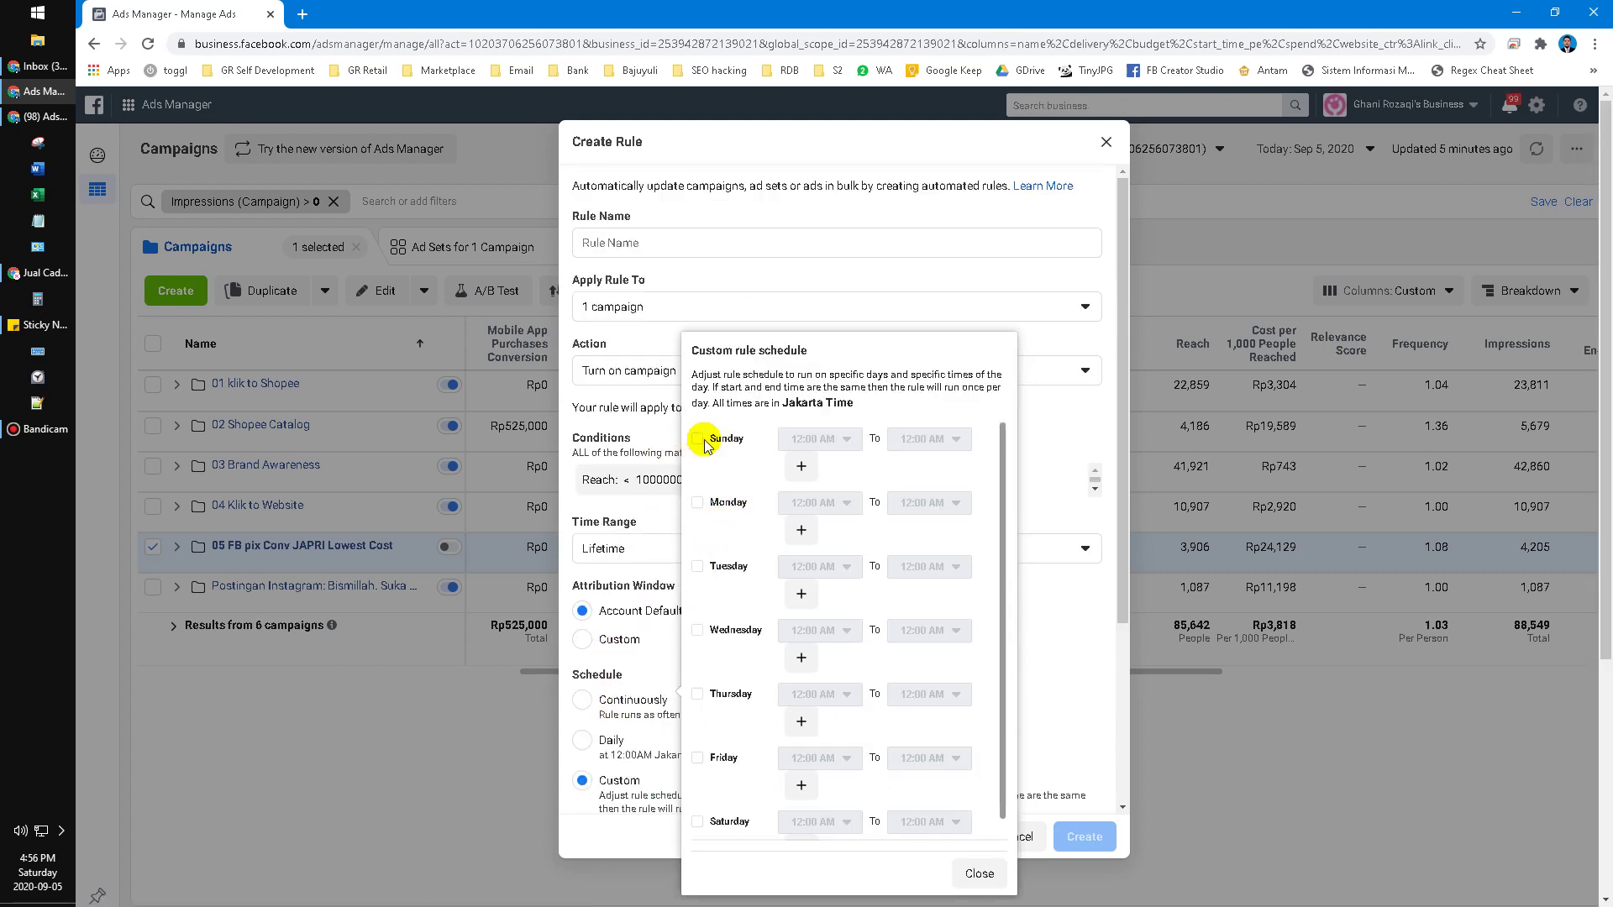
left_click(696, 440)
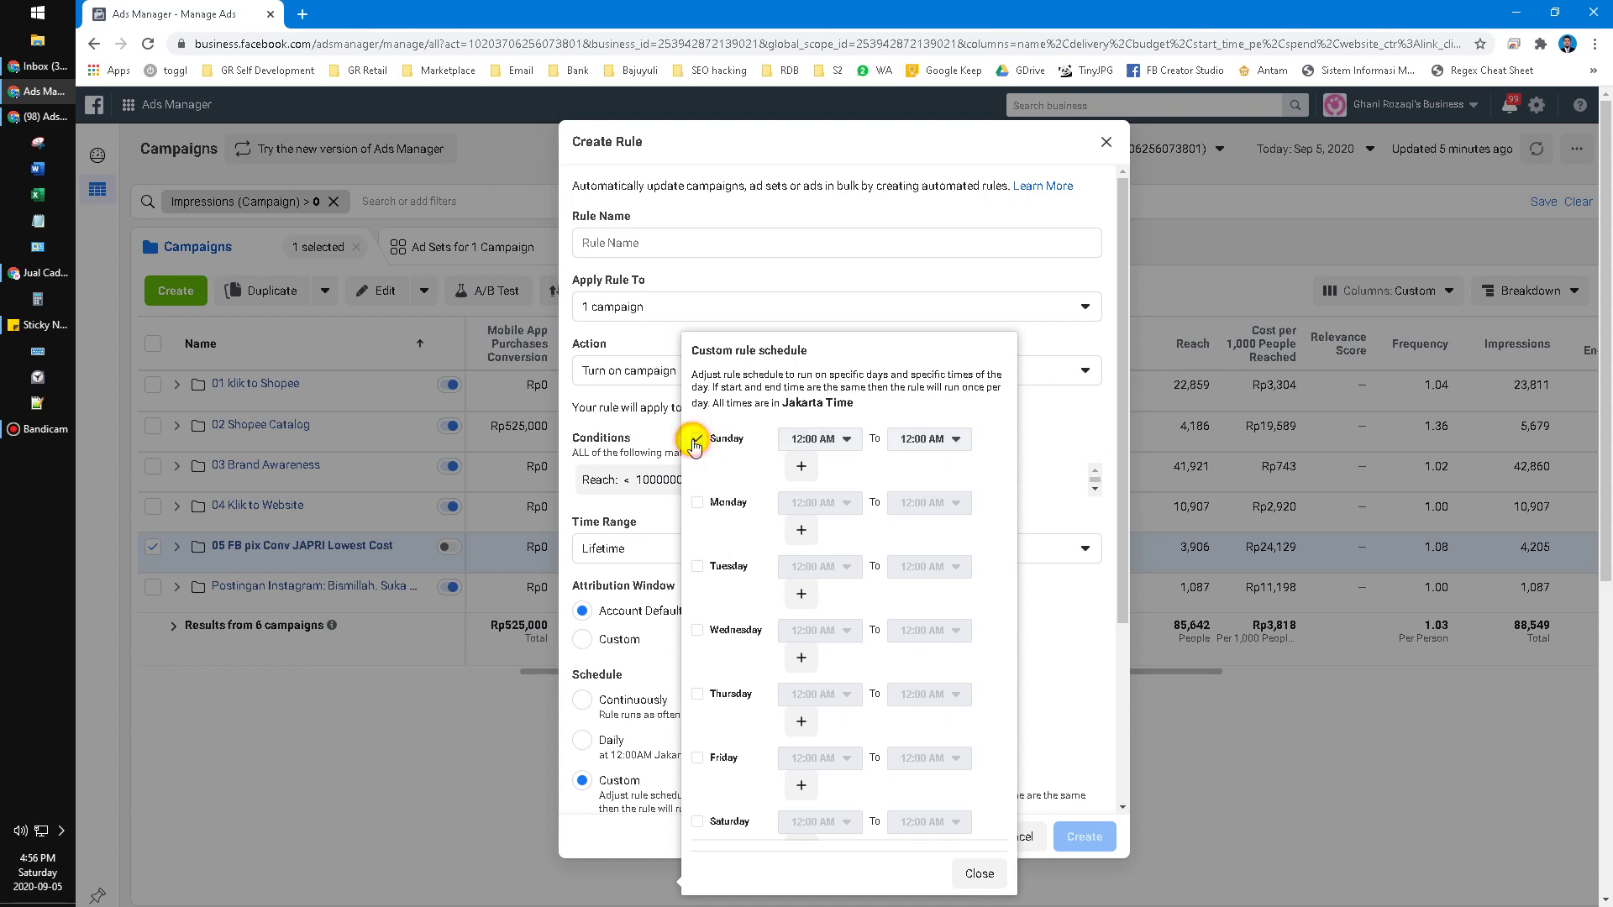
left_click(827, 452)
scroll(807, 592, "down", 1)
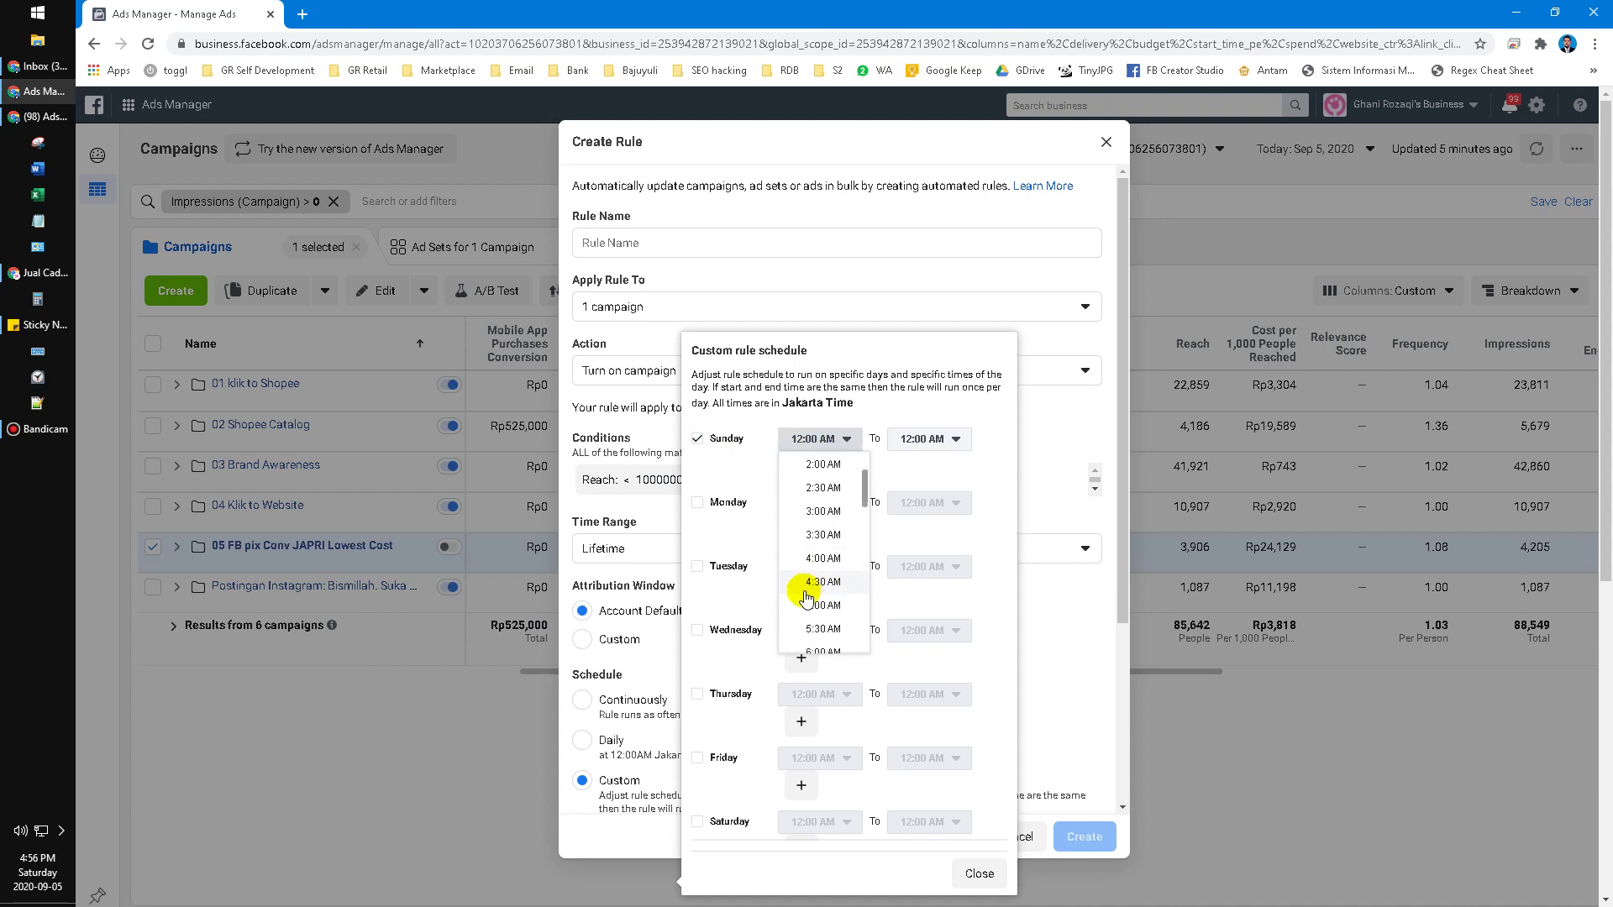
scroll(811, 595, "down", 2)
left_click(826, 595)
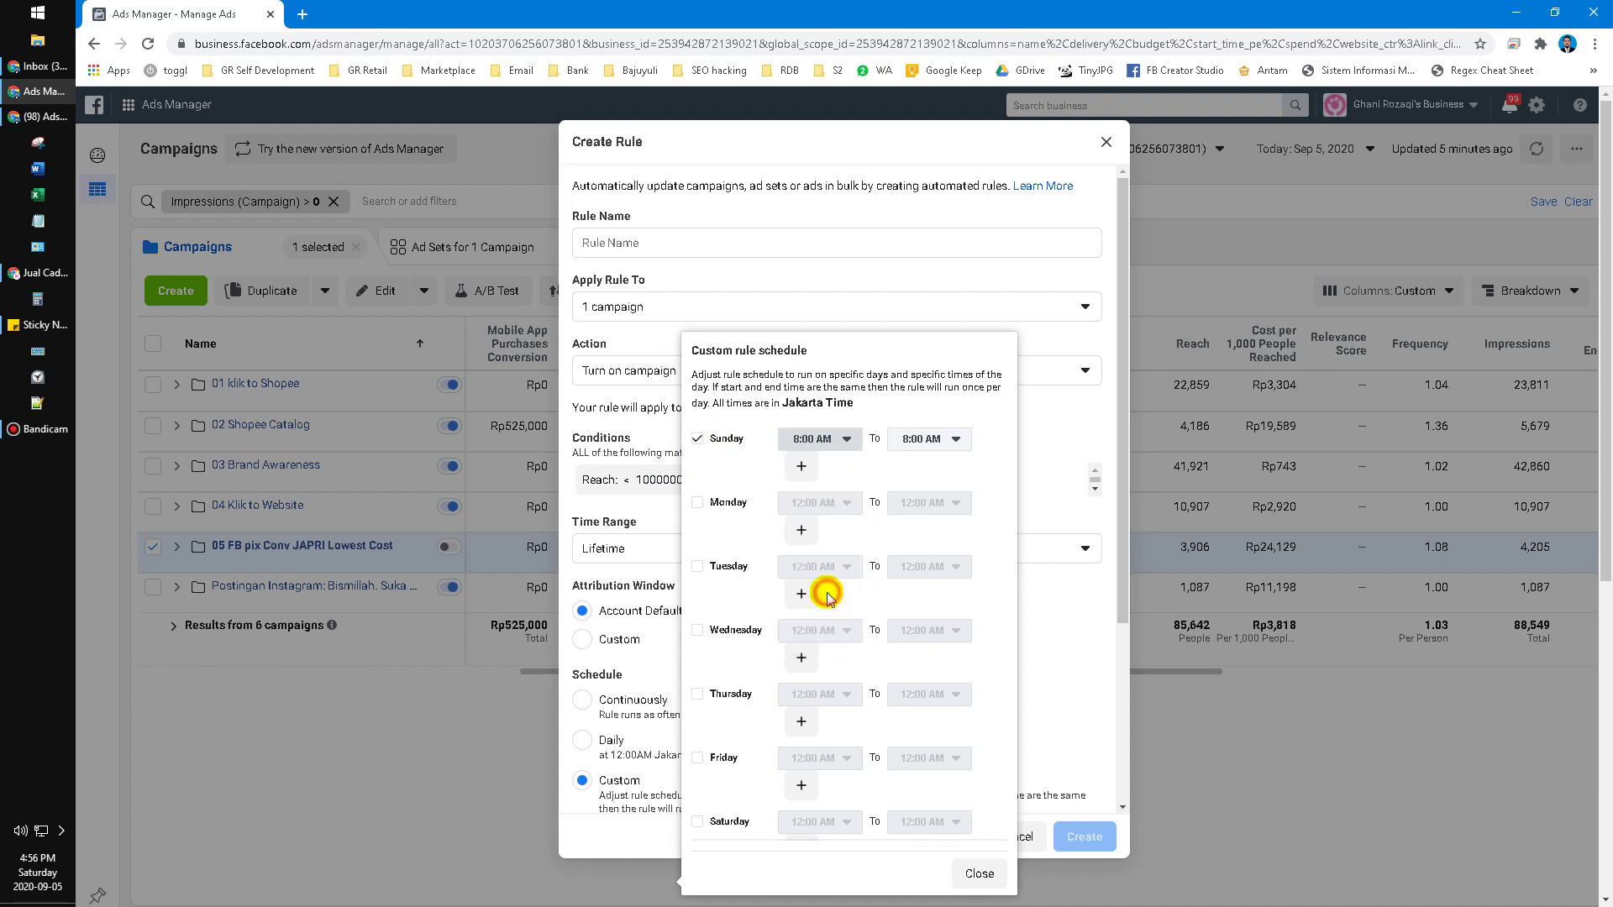
left_click(927, 438)
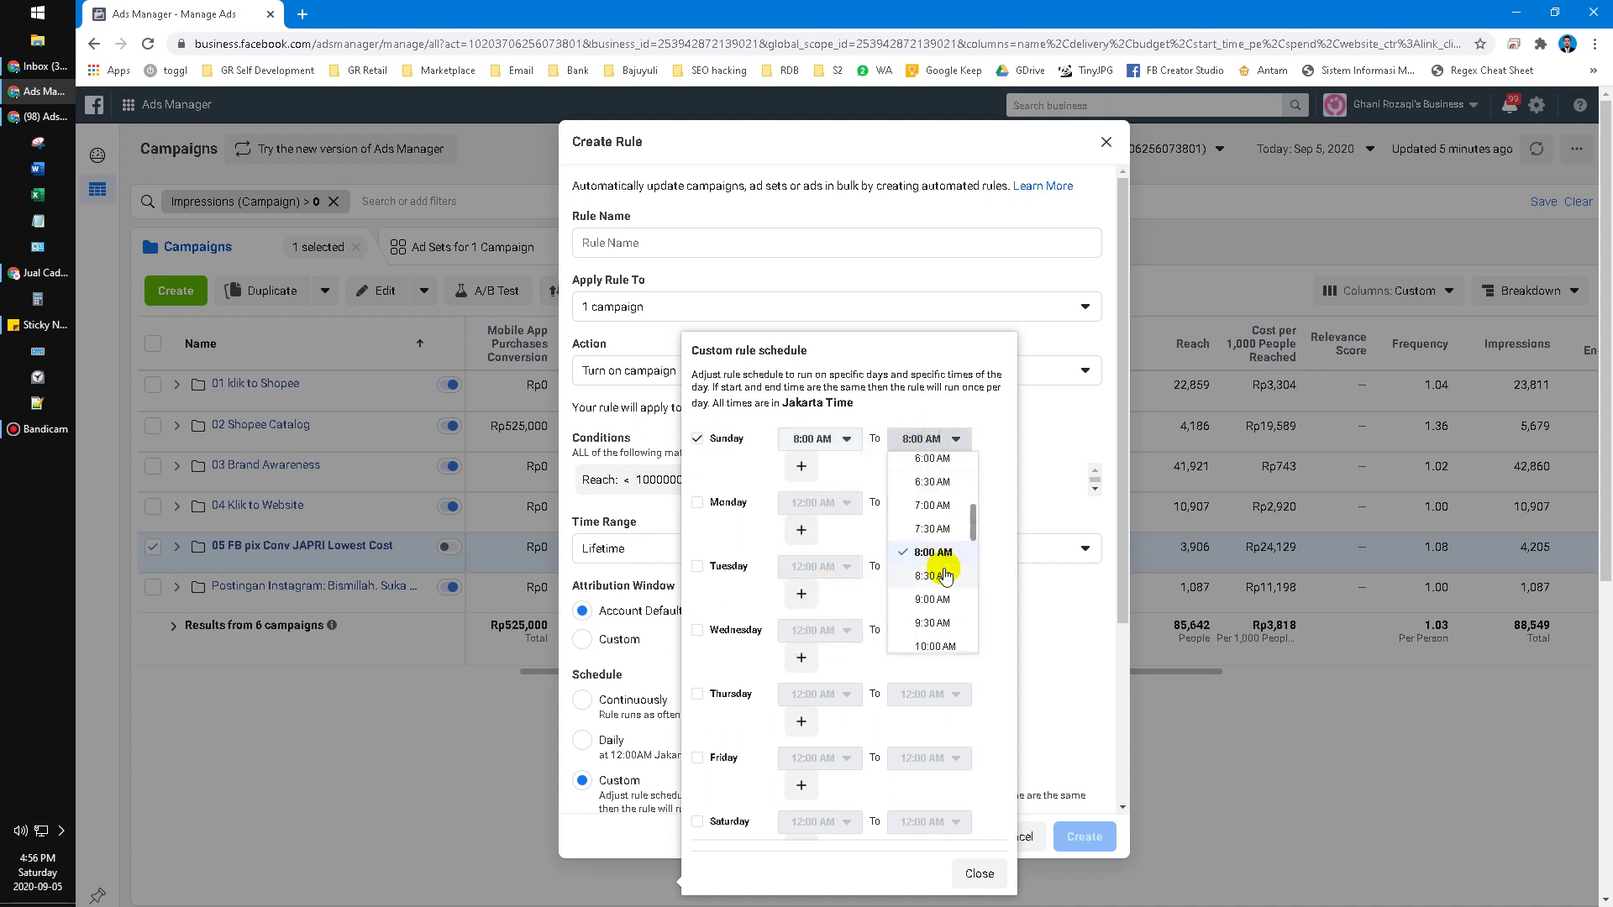
scroll(936, 579, "down", 3)
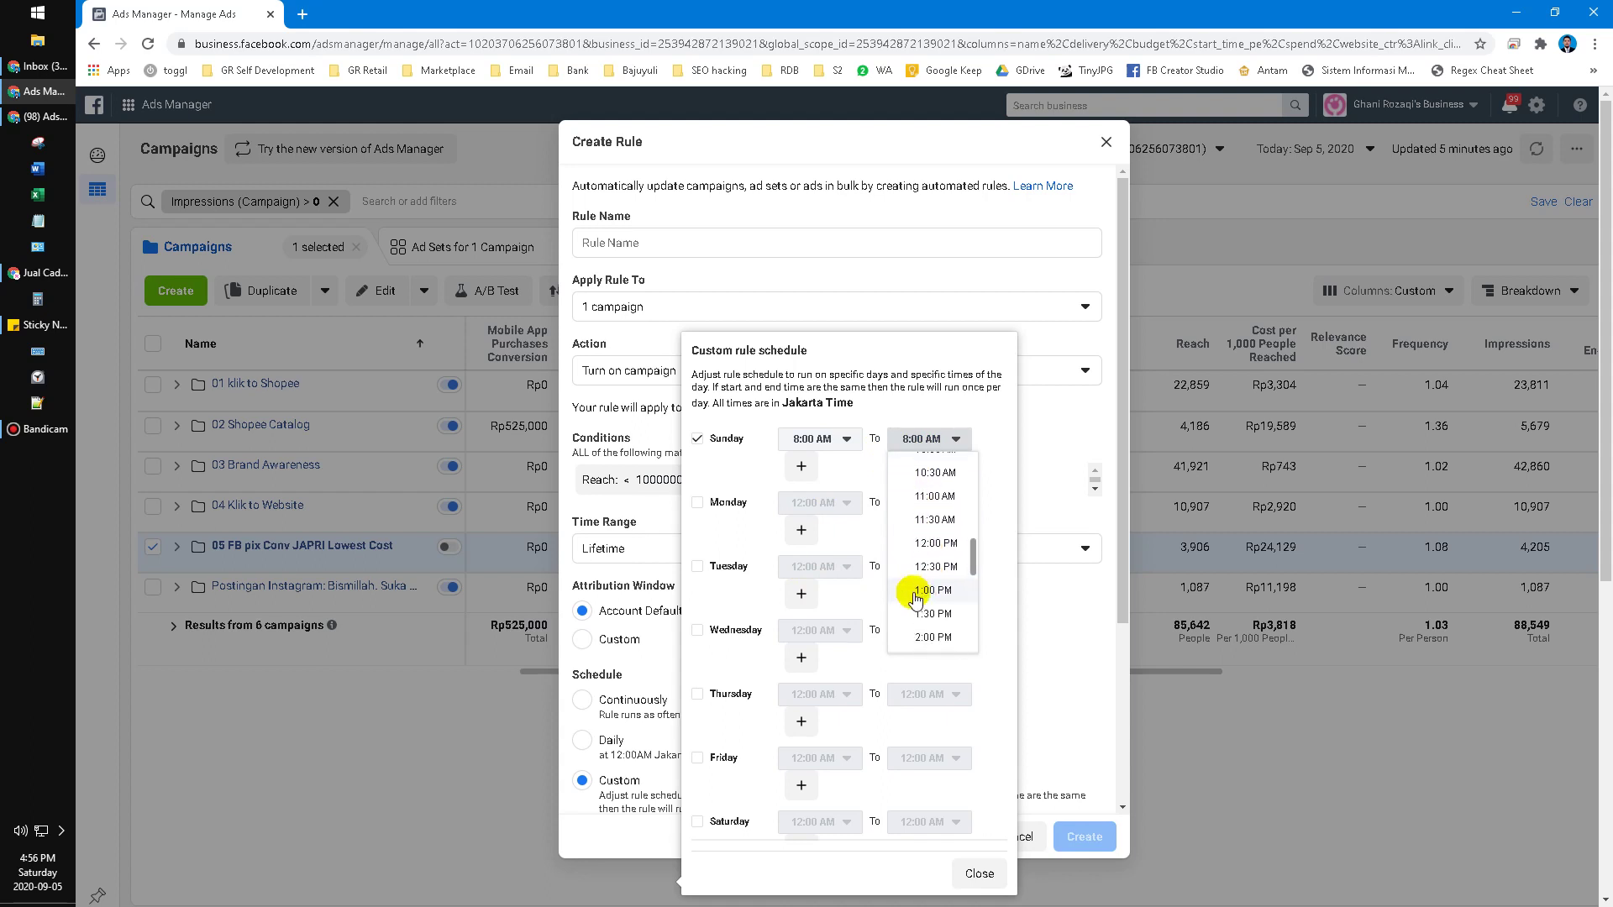
scroll(924, 588, "down", 3)
left_click(931, 554)
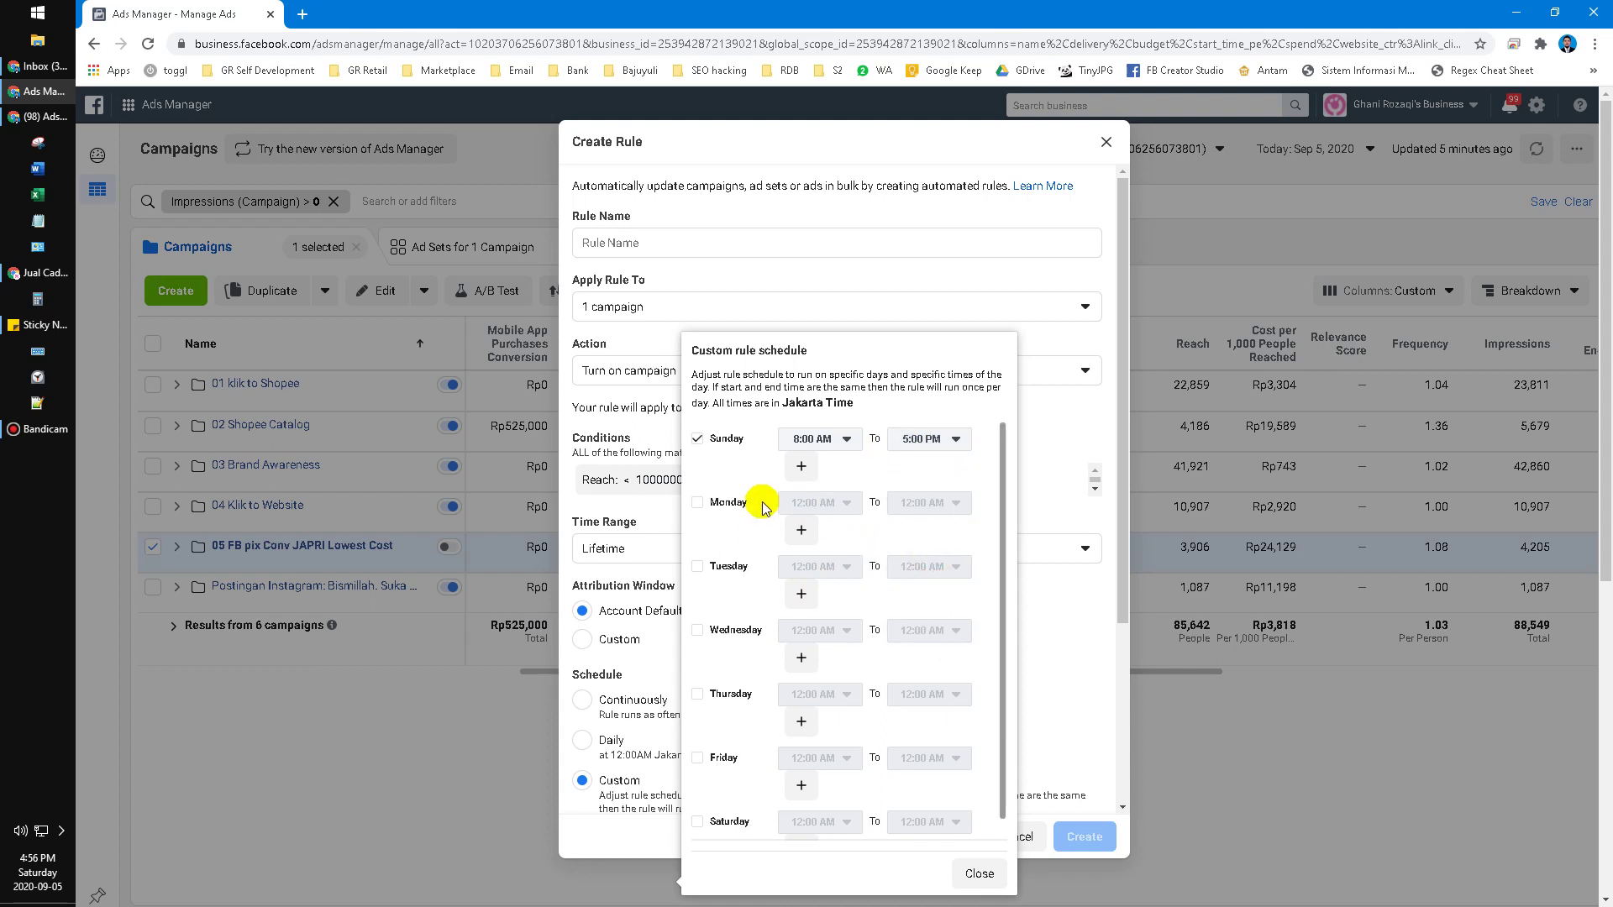
Enable Monday through Saturday in the rule schedule
left_click(729, 503)
left_click(729, 566)
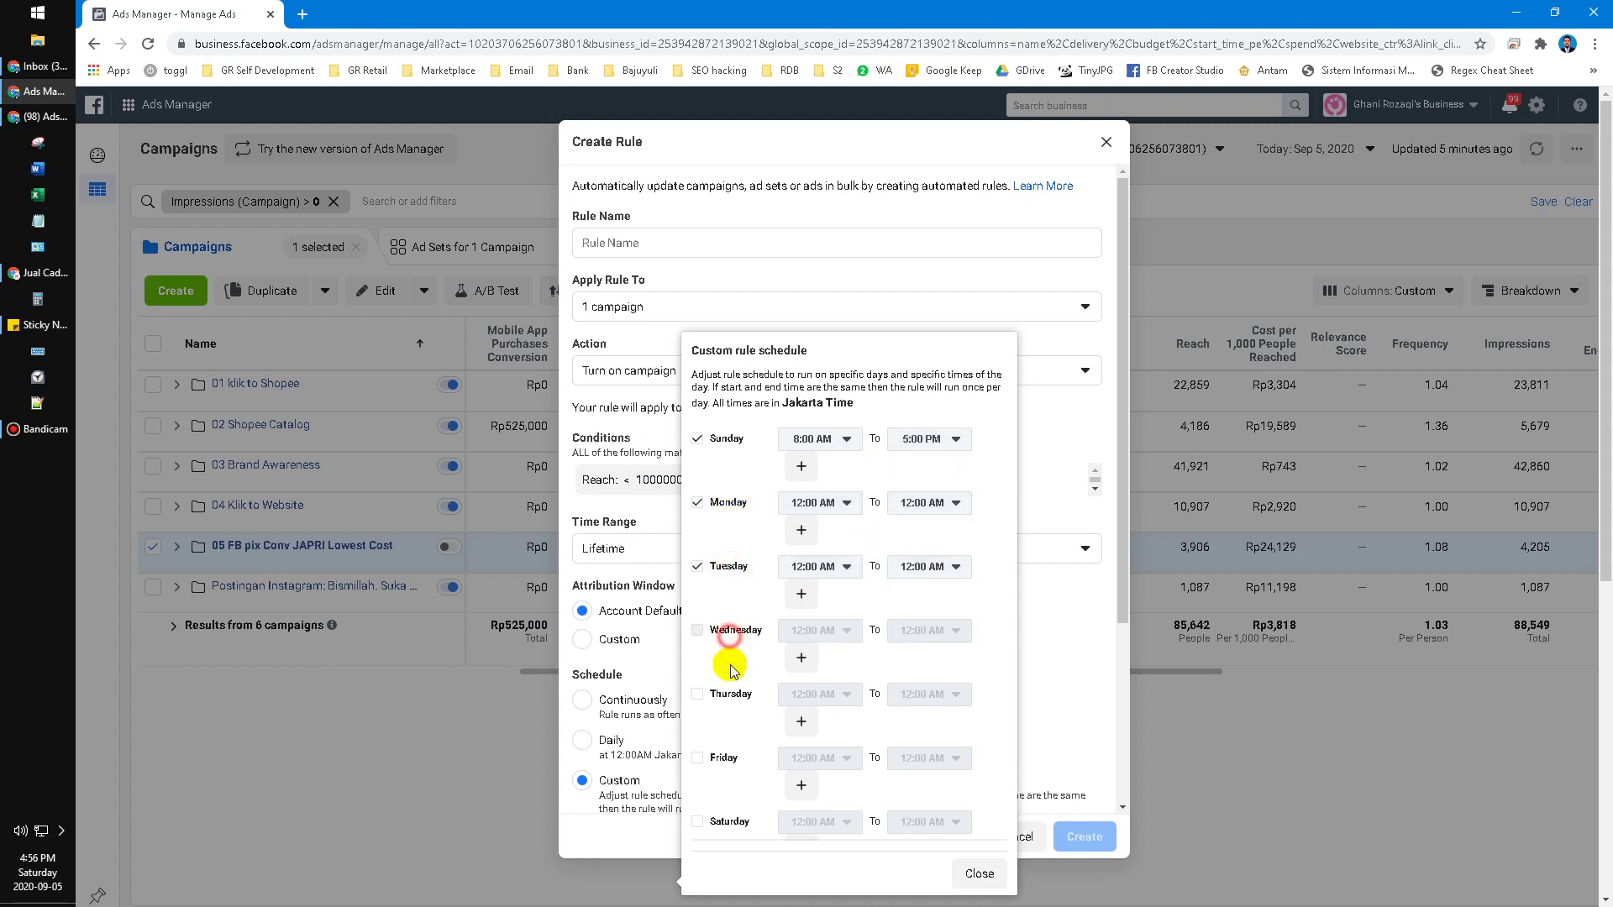
left_click(729, 636)
left_click(729, 696)
left_click(718, 758)
left_click(710, 822)
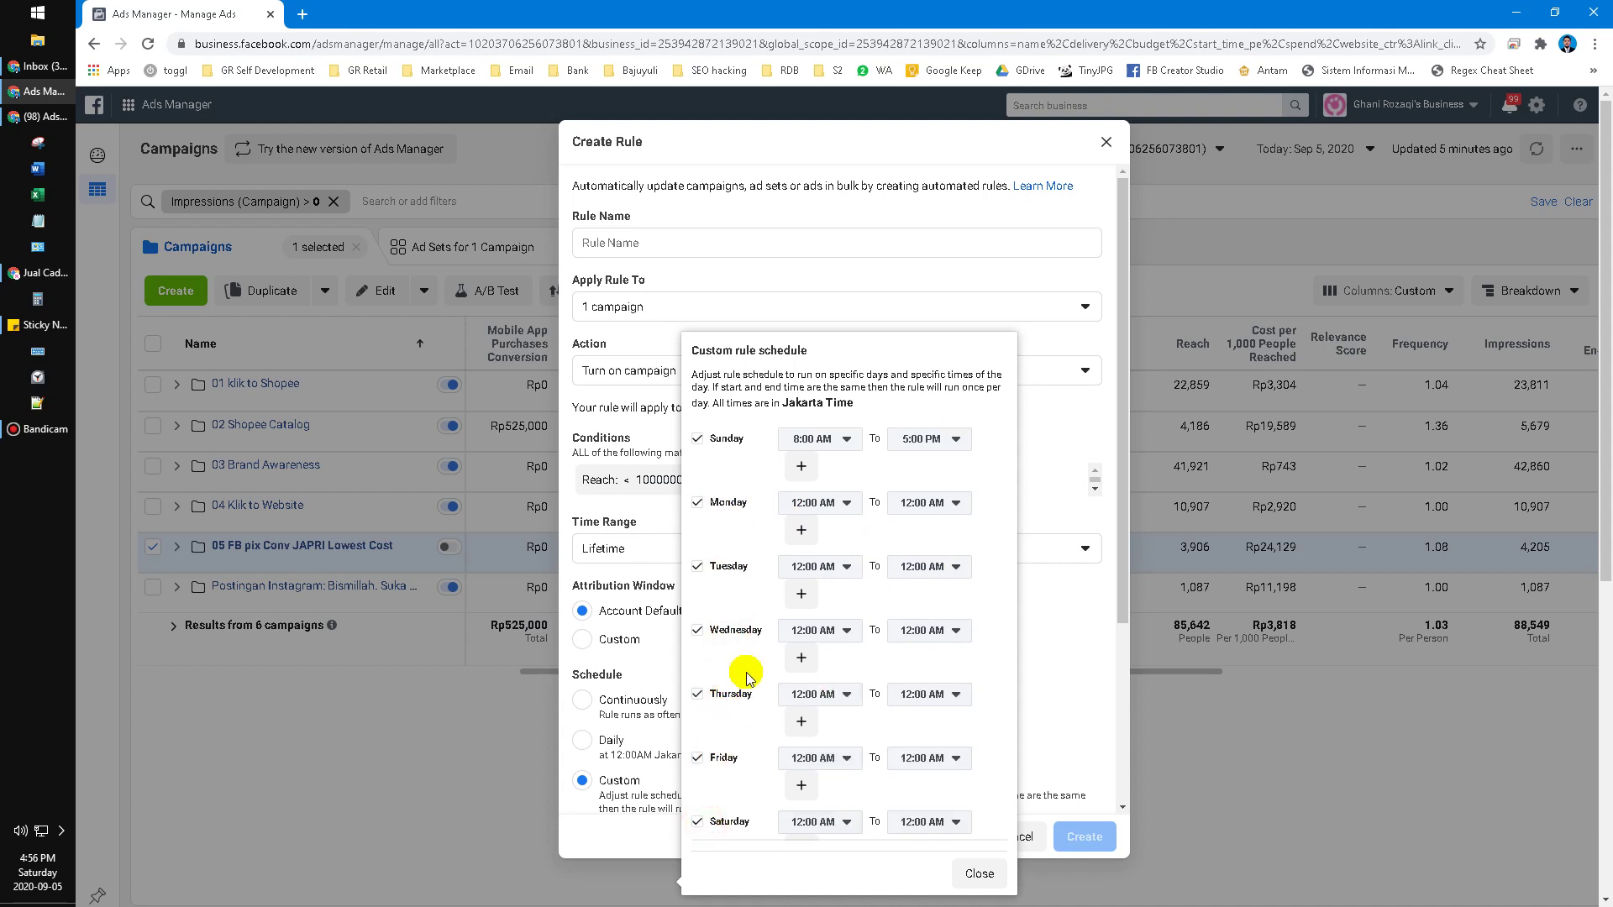
scroll(739, 672, "down", 2)
scroll(878, 571, "up", 2)
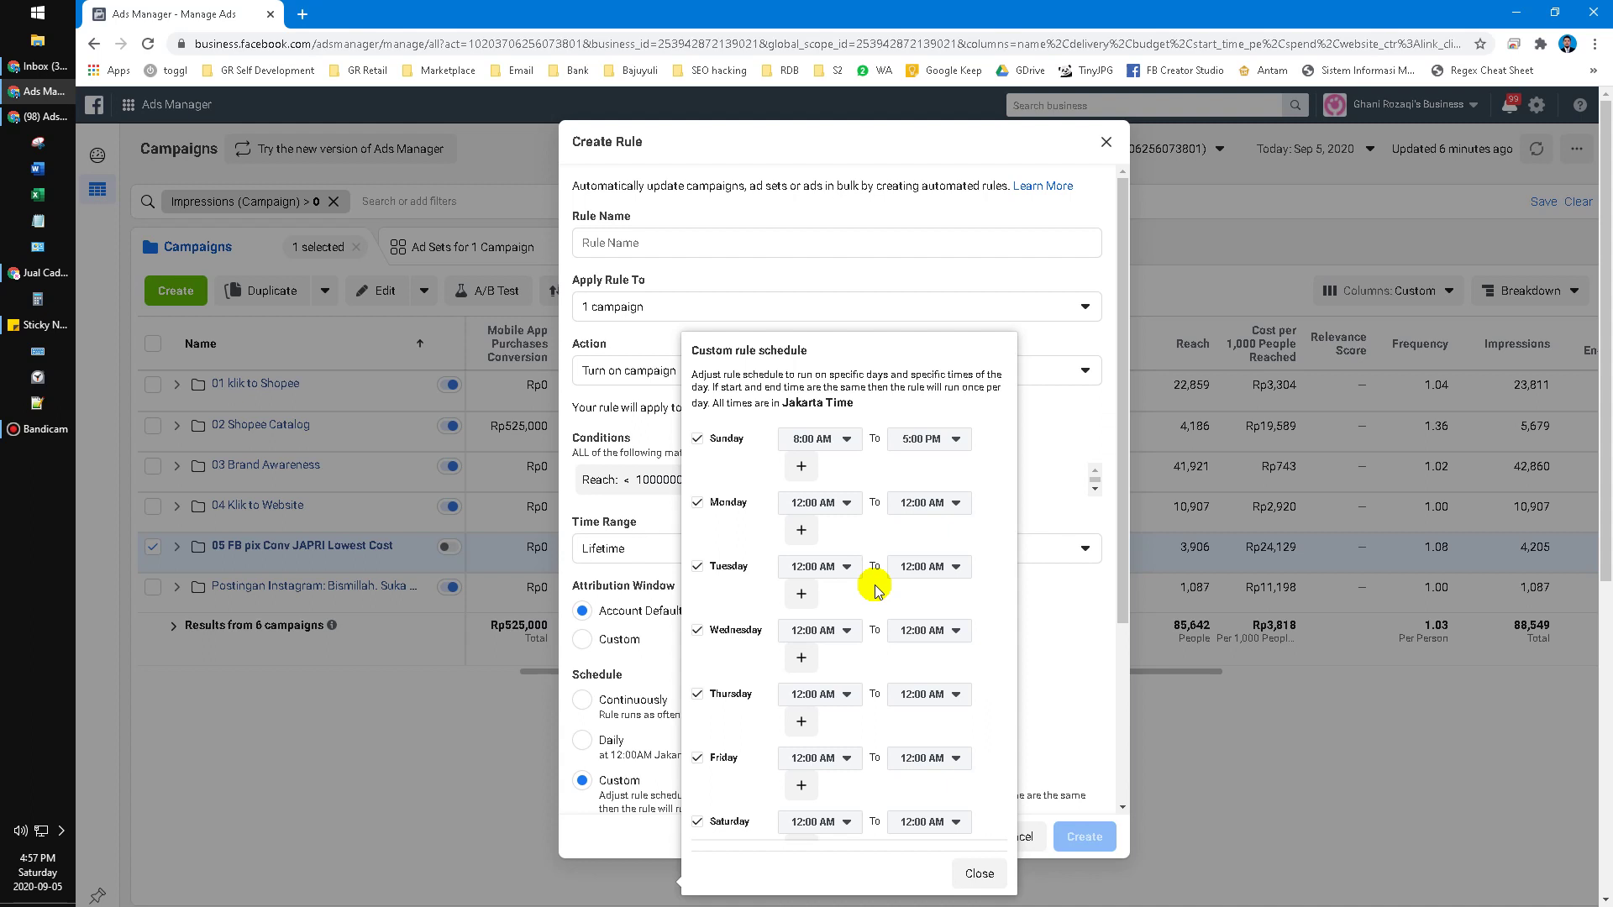
Pick 4:30 PM as Sunday's To time, giving an 8:00 AM–4:30 PM window
left_click(936, 443)
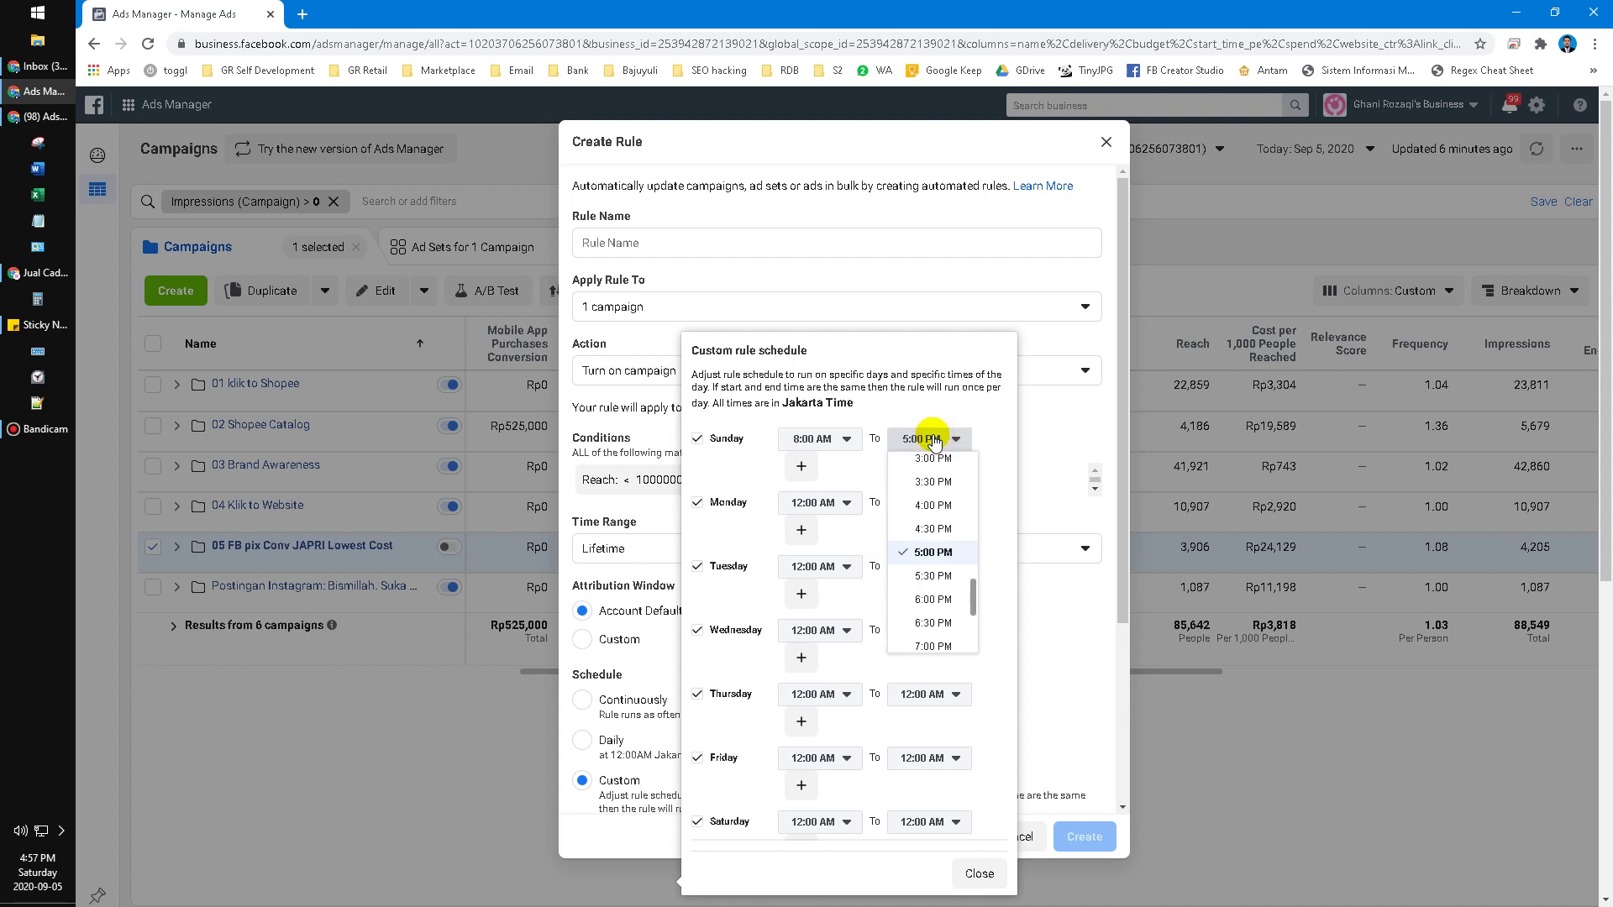
left_click(939, 522)
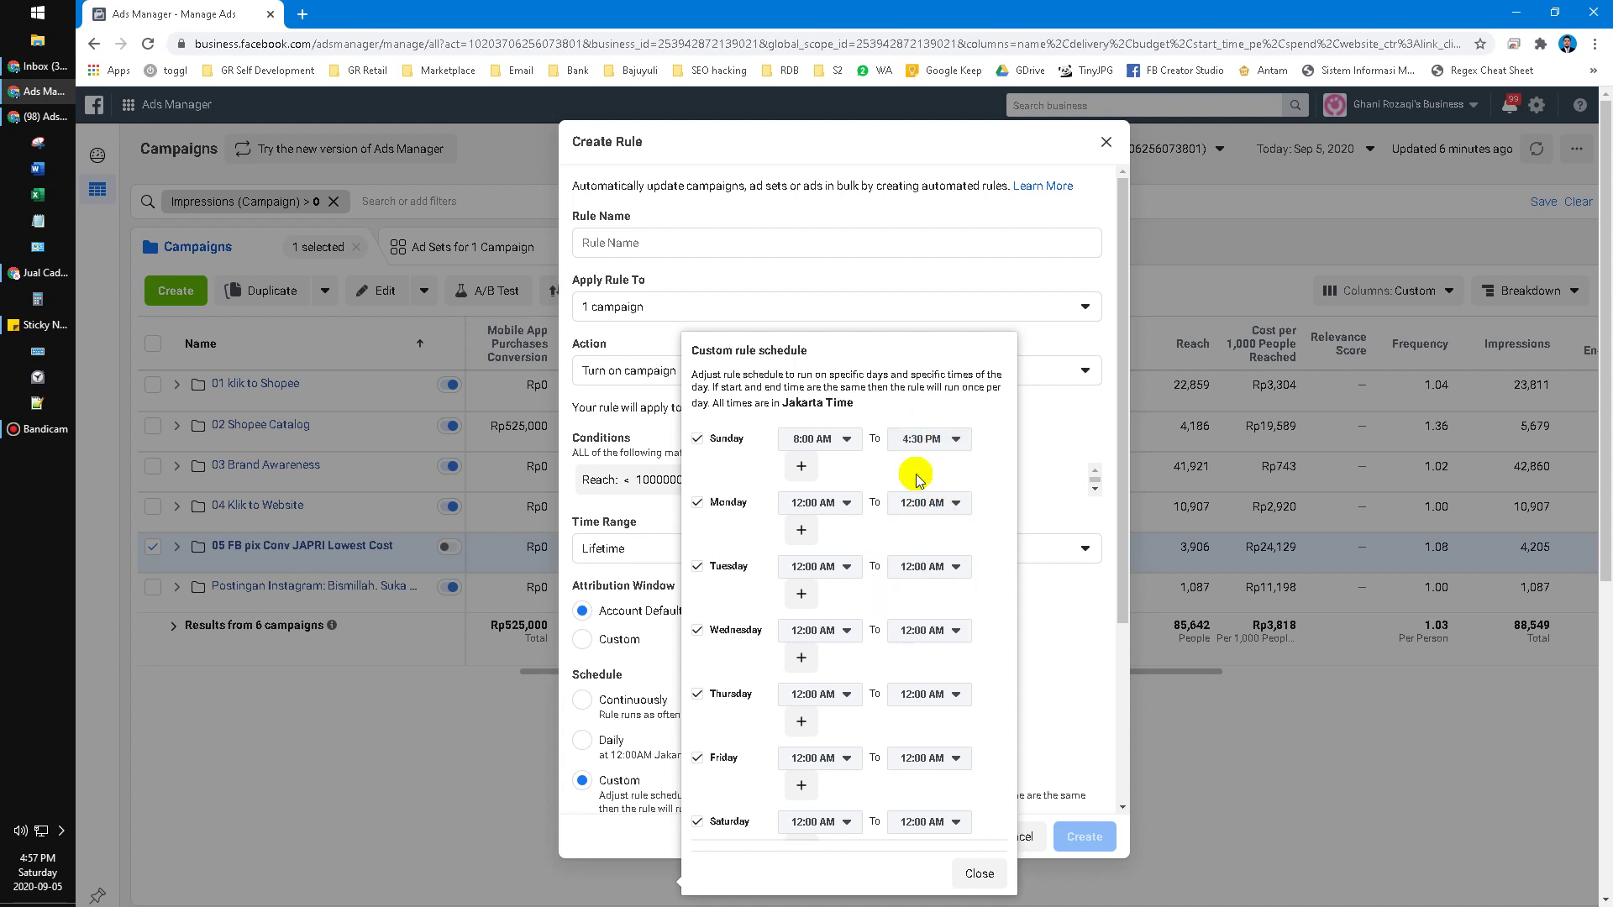